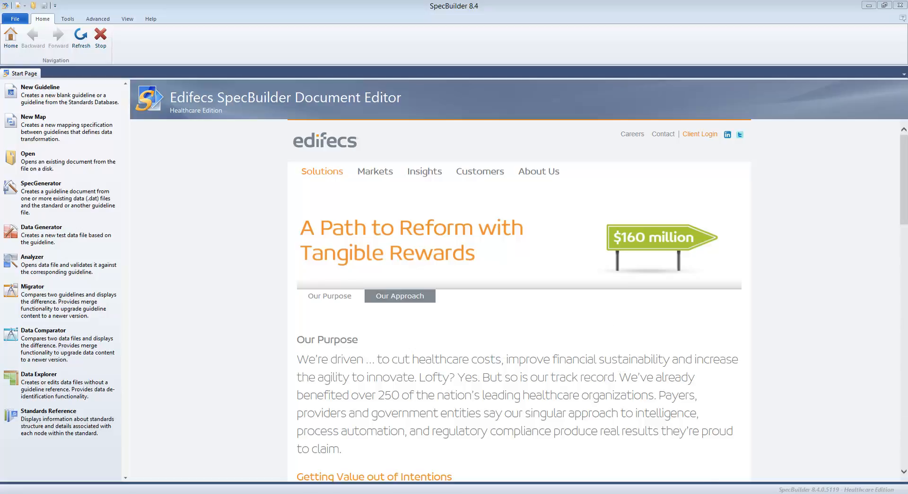
Step: Open the PO GreatSupplies - Jan 2014 data file in Data Explorer and examine its sender, supplier, address and item segments
click(653, 493)
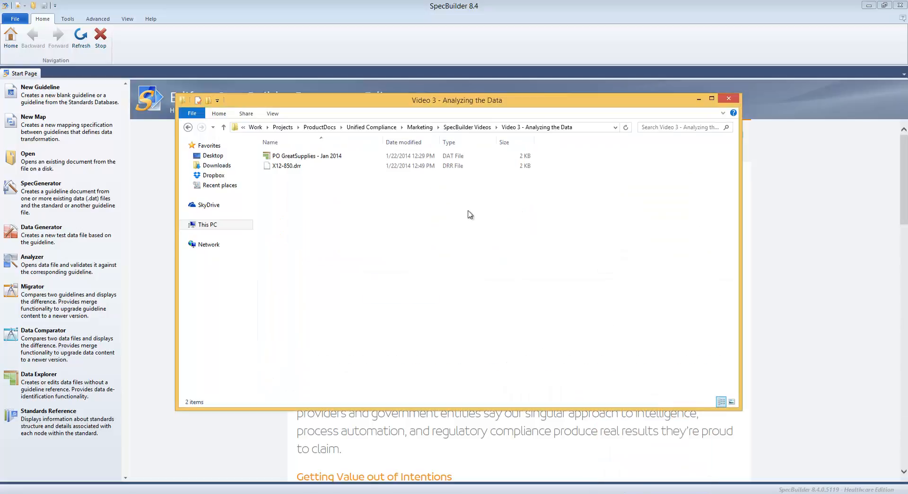
click(305, 160)
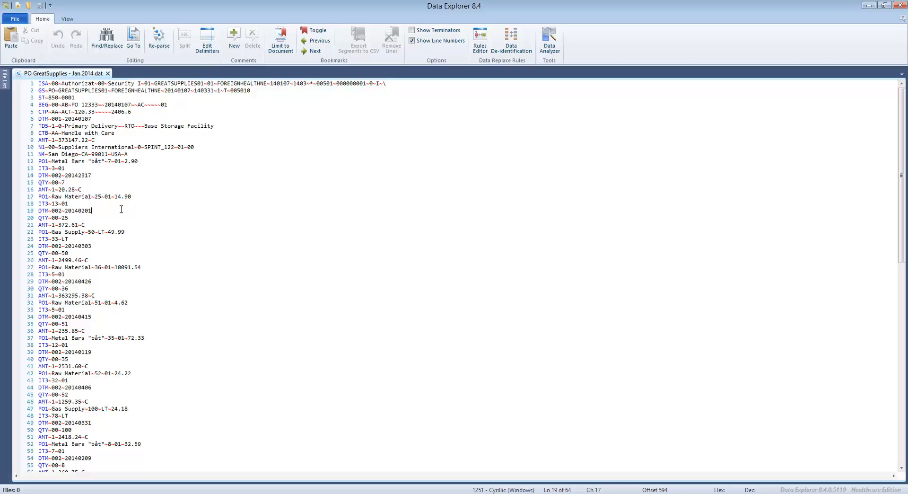
double_click(172, 83)
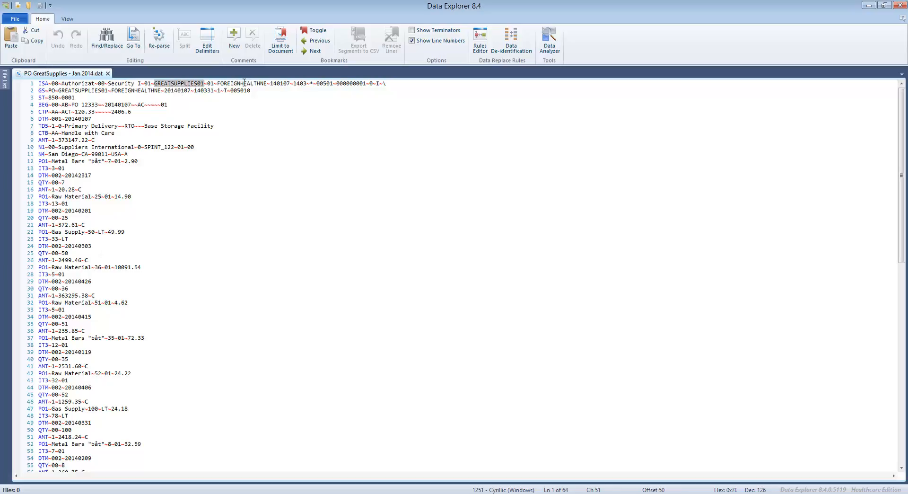
double_click(79, 147)
click(69, 153)
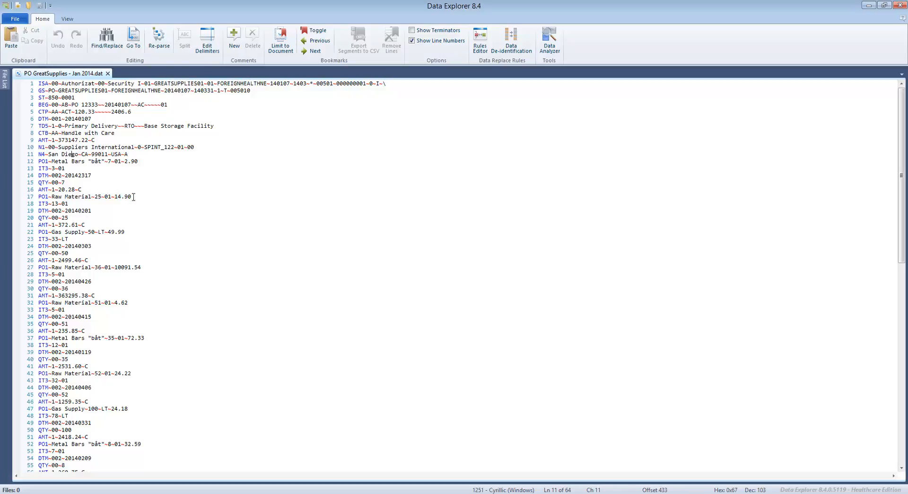
scroll(157, 196, down, 3)
scroll(157, 196, up, 3)
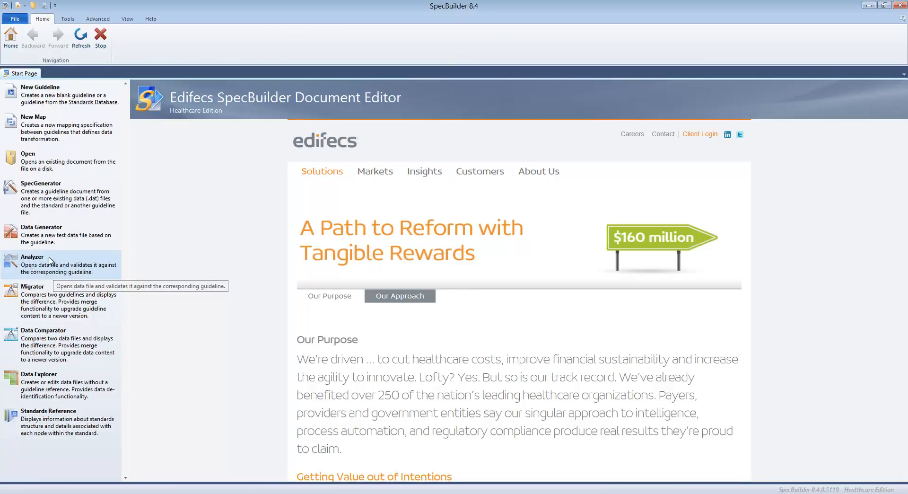
Step: Start the Analyzer's data file selection and copy the path of the Video 3 - Analyzing the Data folder from File Explorer
click(66, 275)
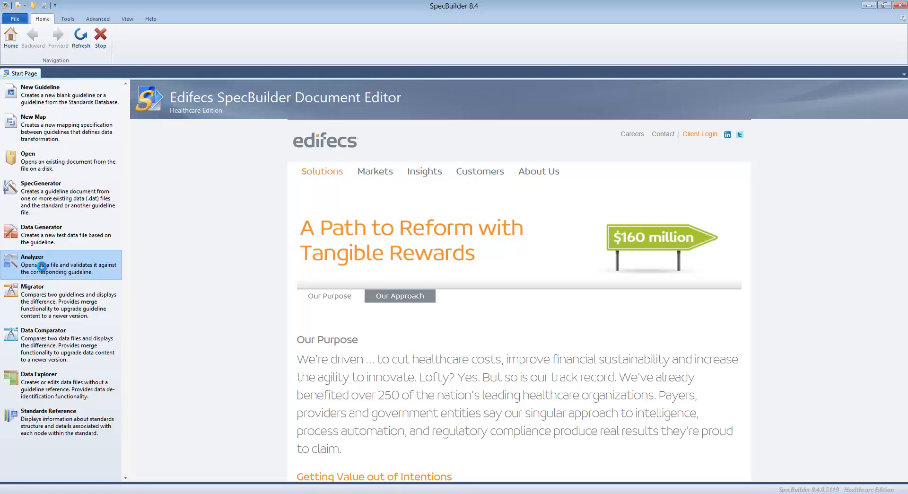
click(636, 174)
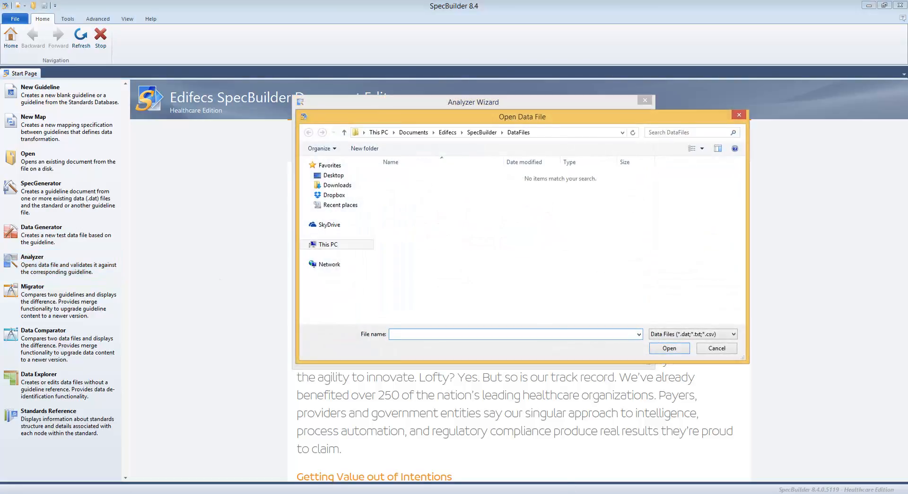
click(629, 454)
click(453, 127)
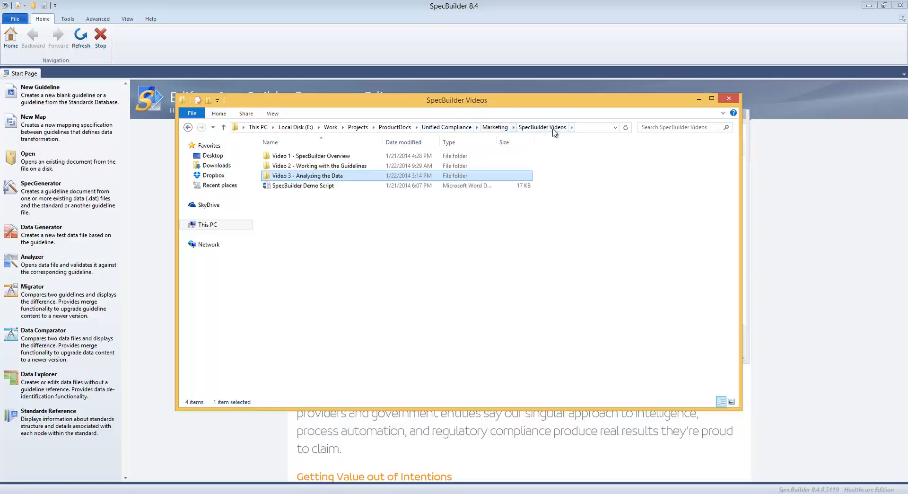
double_click(322, 176)
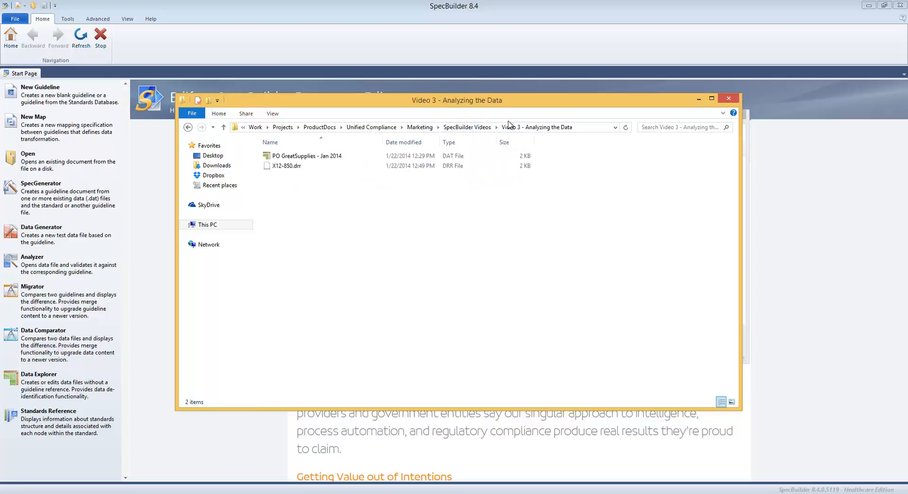
click(607, 128)
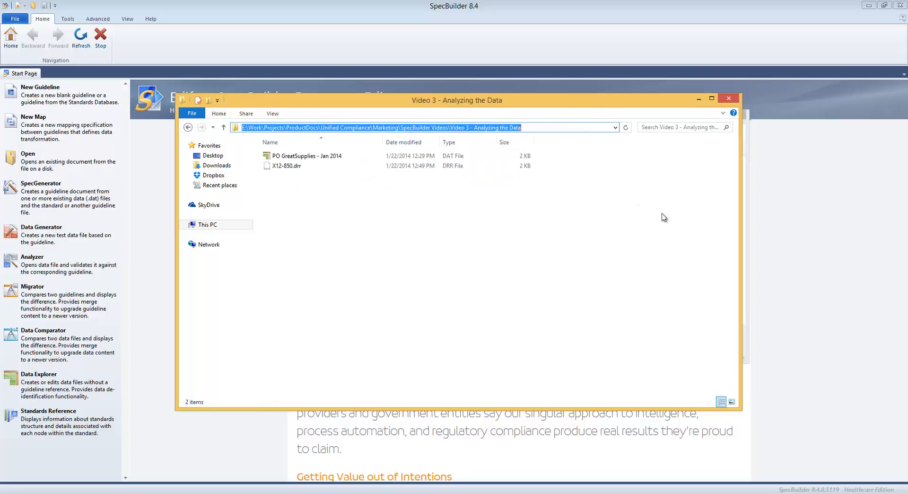
Step: Load PO GreatSupplies - Jan 2014 from the copied folder path as the data file to analyze
click(745, 256)
click(567, 133)
key(ctrl+v)
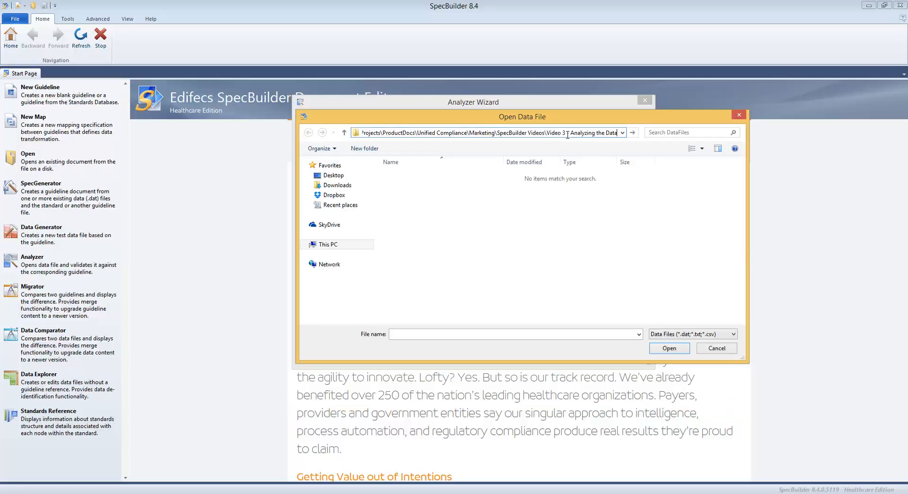
key(Return)
click(423, 176)
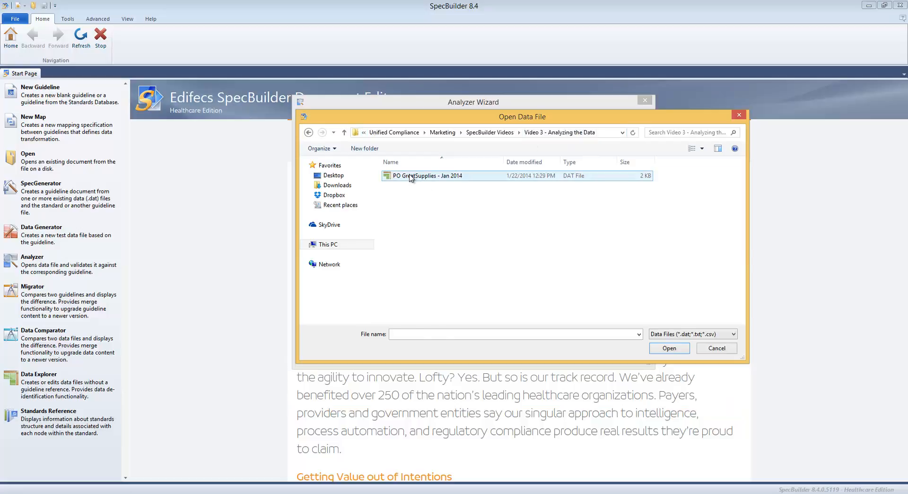
double_click(423, 176)
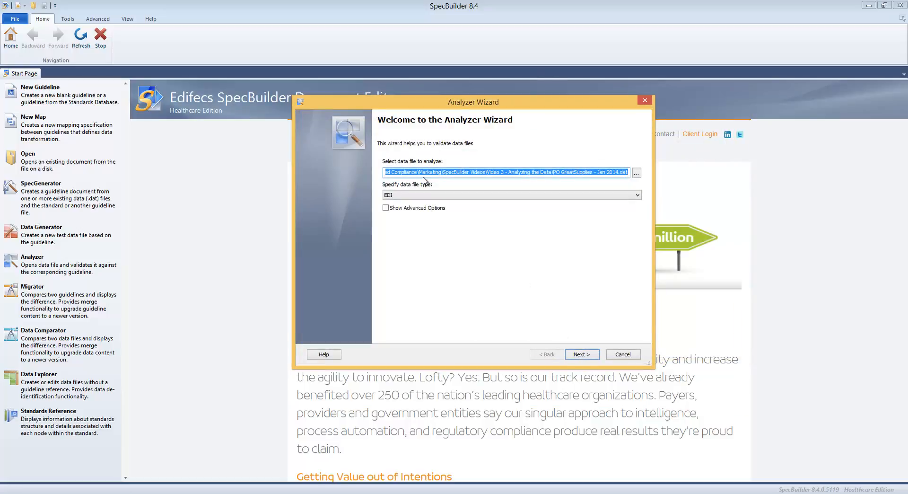
Step: Analyze the file as EDI data against the 850 - Purchase Order guideline from the database and dismiss the result message
click(487, 198)
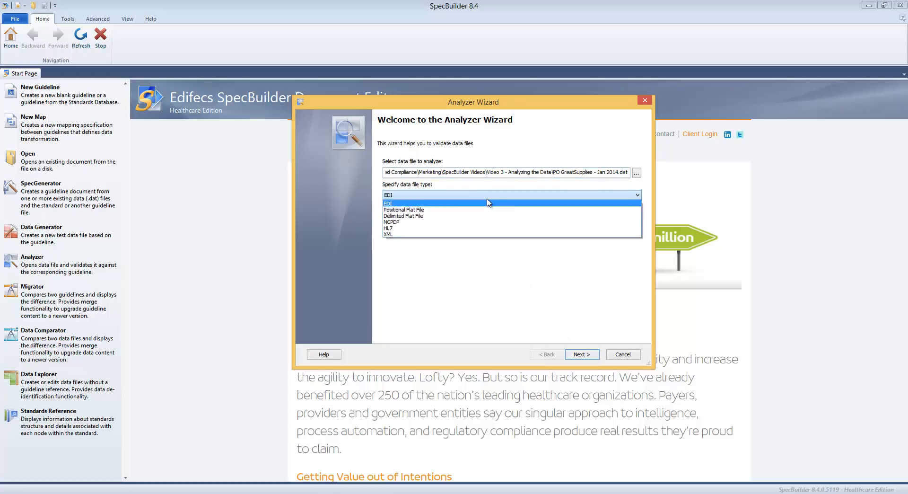
click(434, 204)
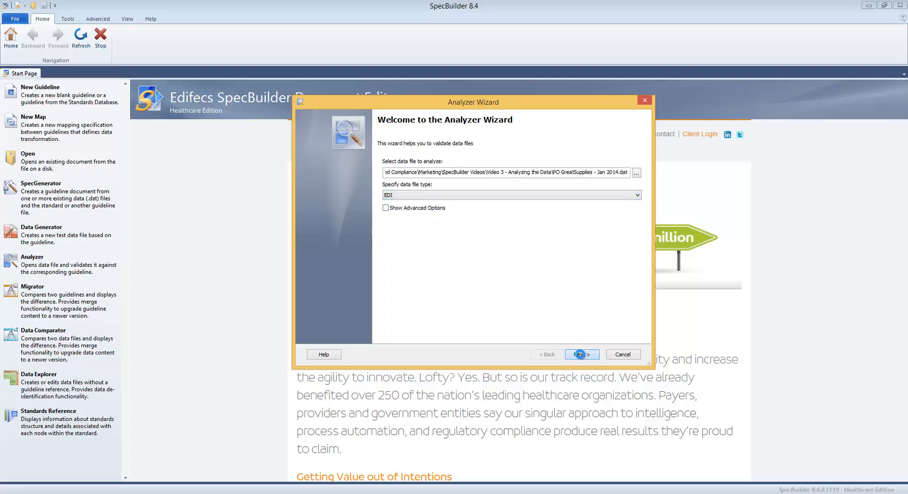
click(578, 355)
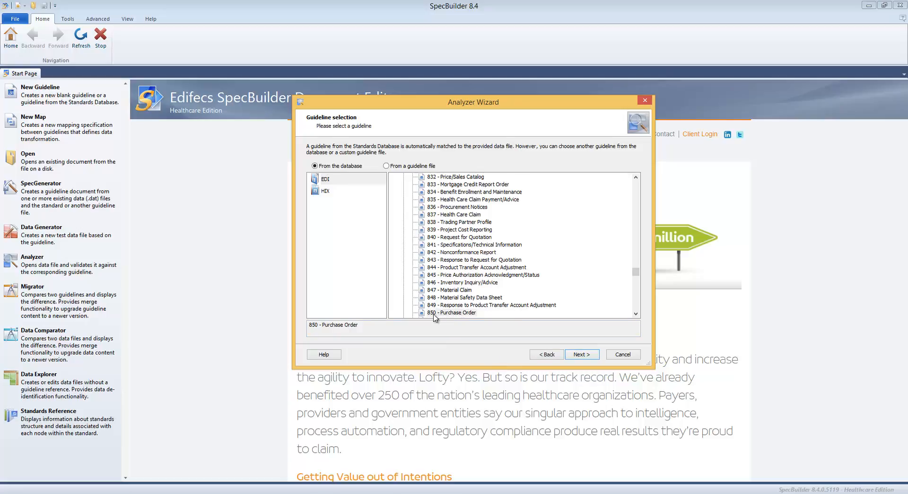
click(451, 314)
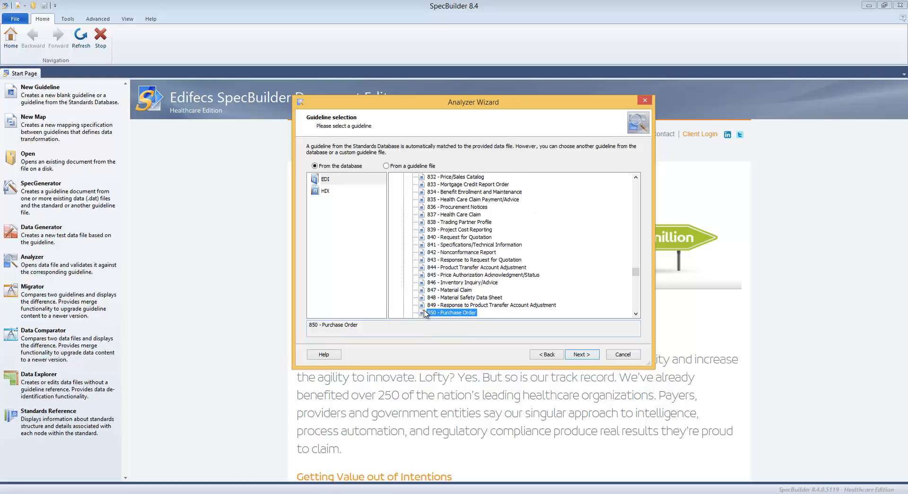
click(590, 358)
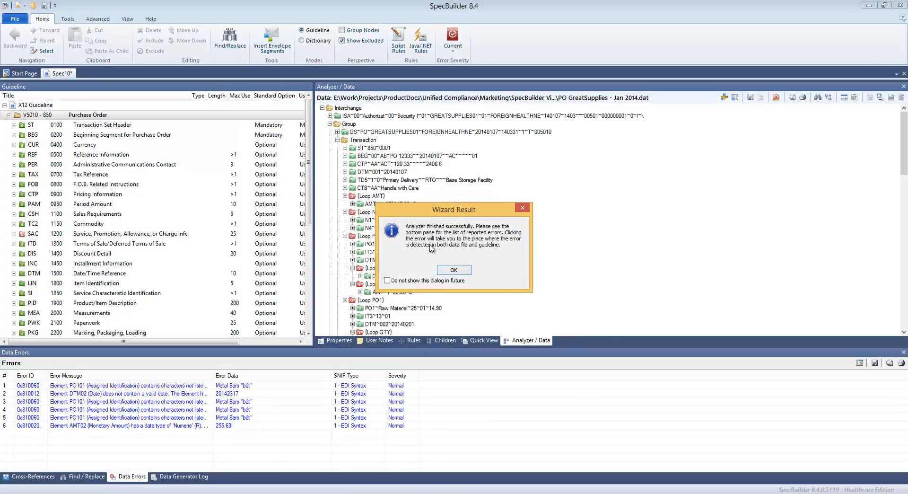
click(447, 271)
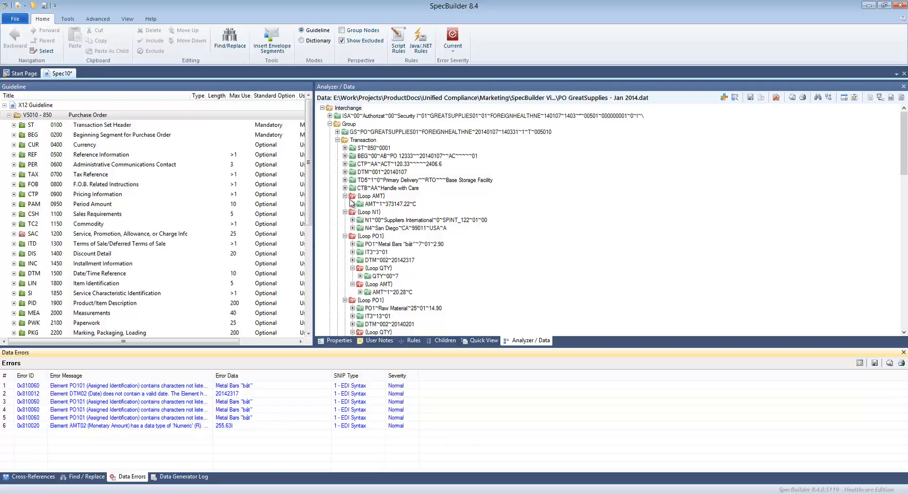
Step: View the raw purchase order data in Data Explorer for comparison and return to SpecBuilder
mouse_move(576, 493)
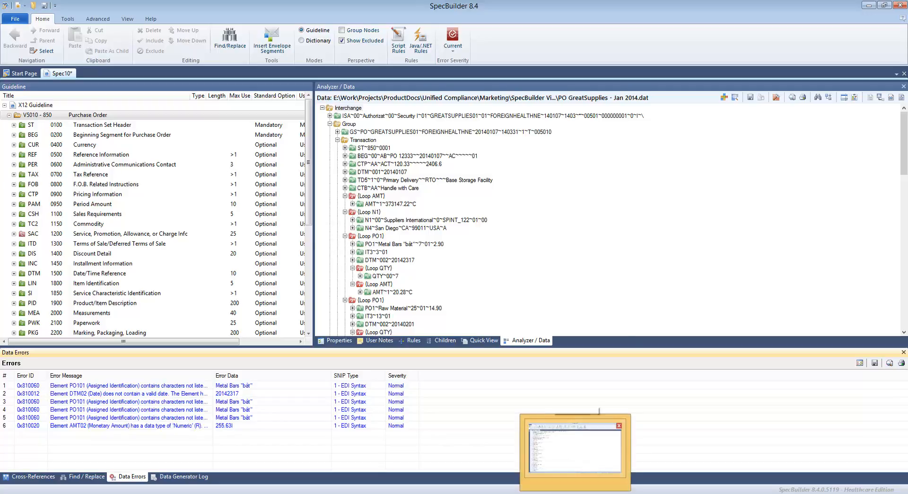
click(576, 453)
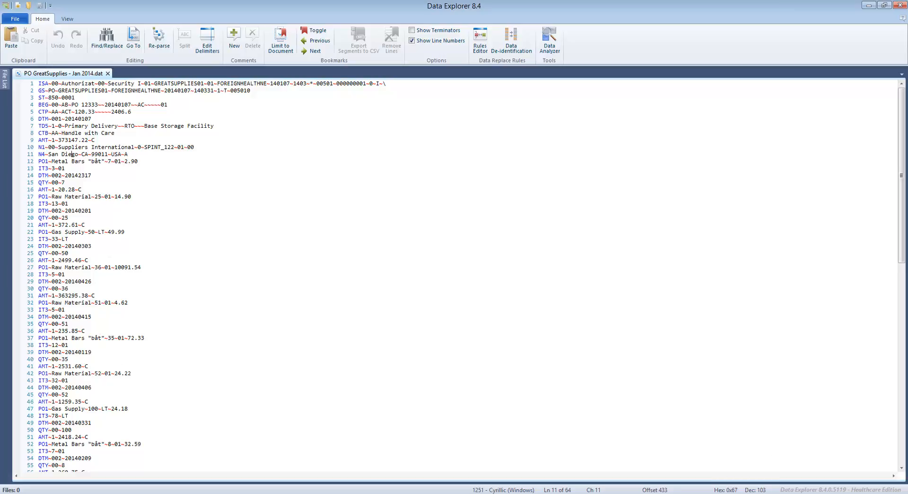
click(484, 493)
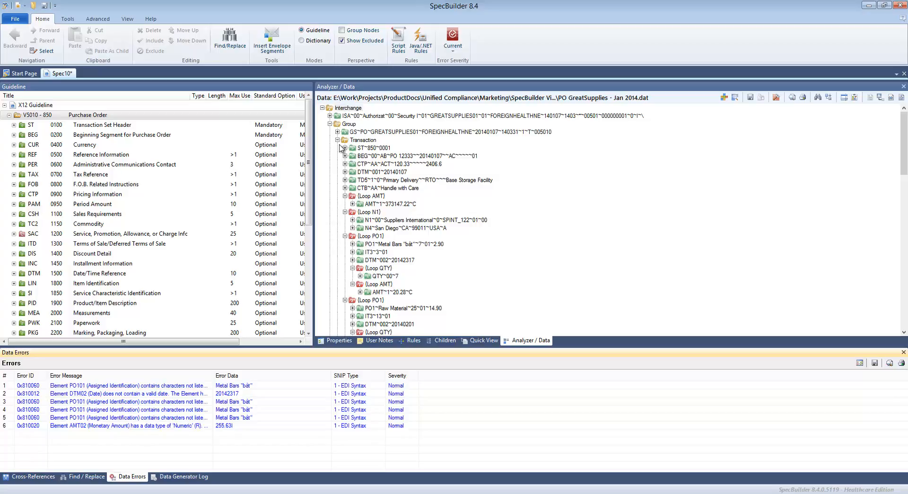
Step: Examine the group, transaction, AMT loop and TD5 segment elements in the analyzed data tree
click(349, 124)
click(359, 141)
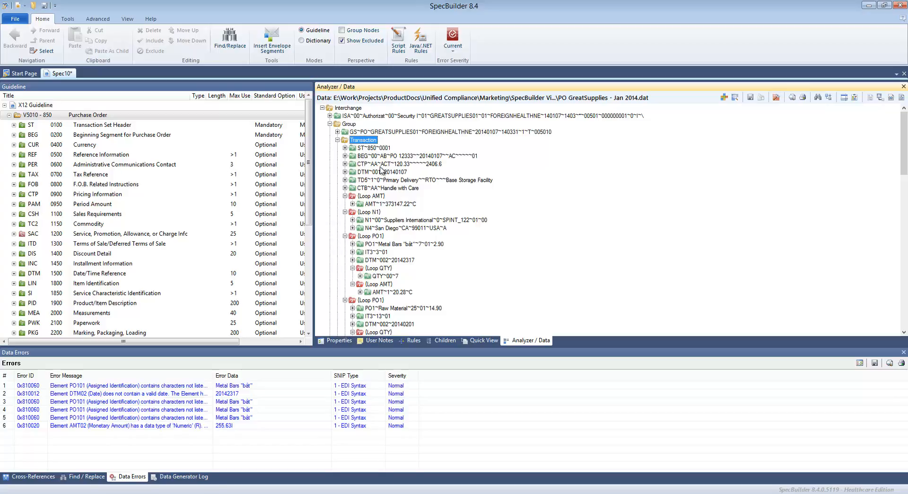
click(369, 196)
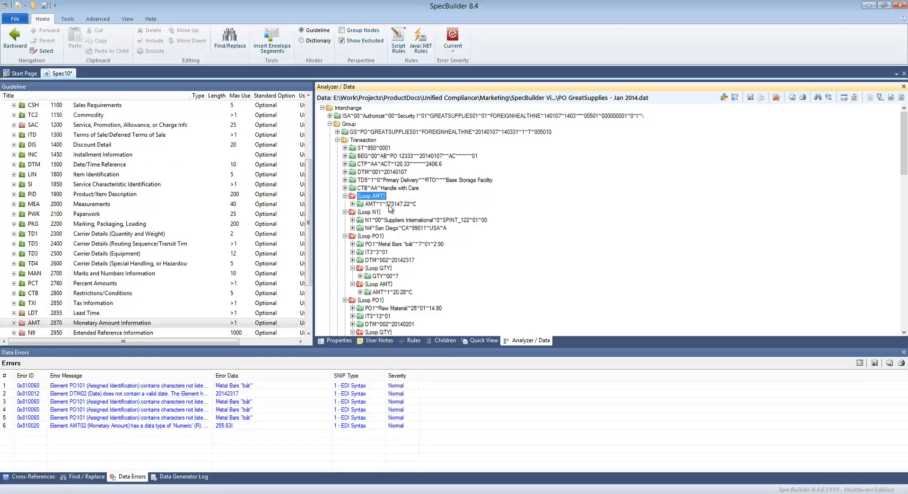
click(344, 180)
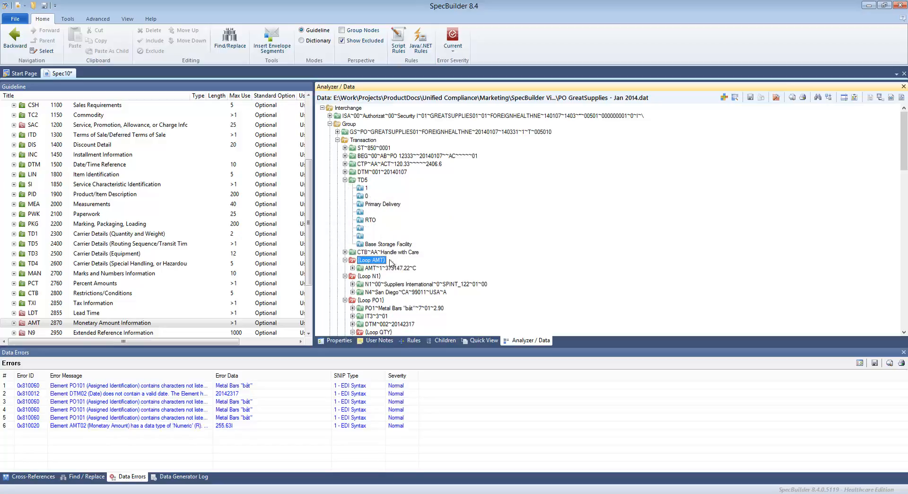
click(346, 181)
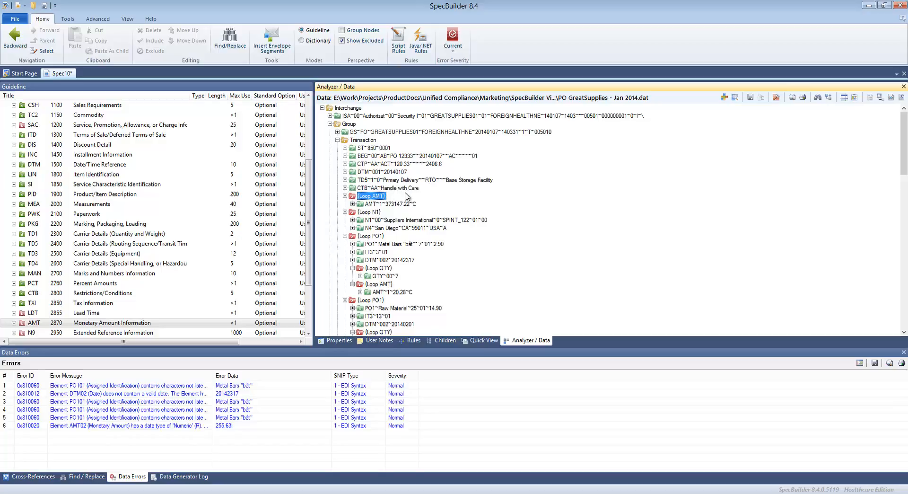
Step: Expand the BEG segment in the data tree and match its first five elements to their guideline definitions
click(345, 155)
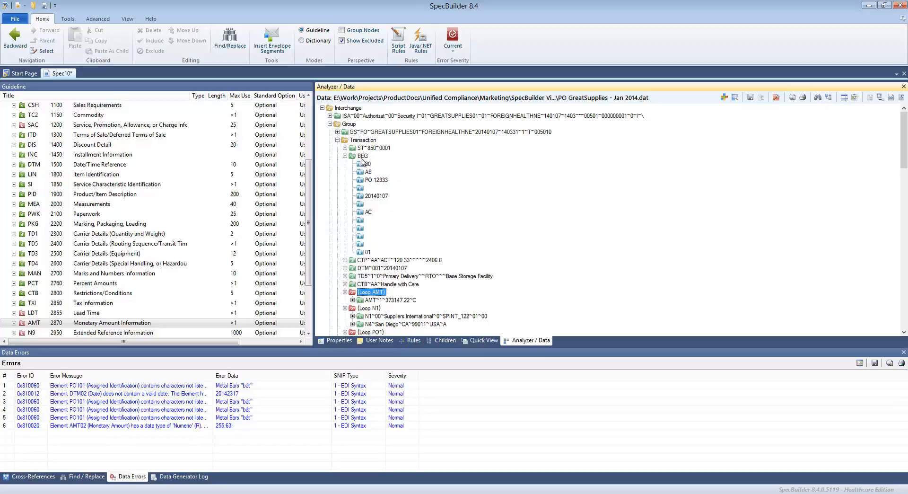
click(368, 164)
click(368, 172)
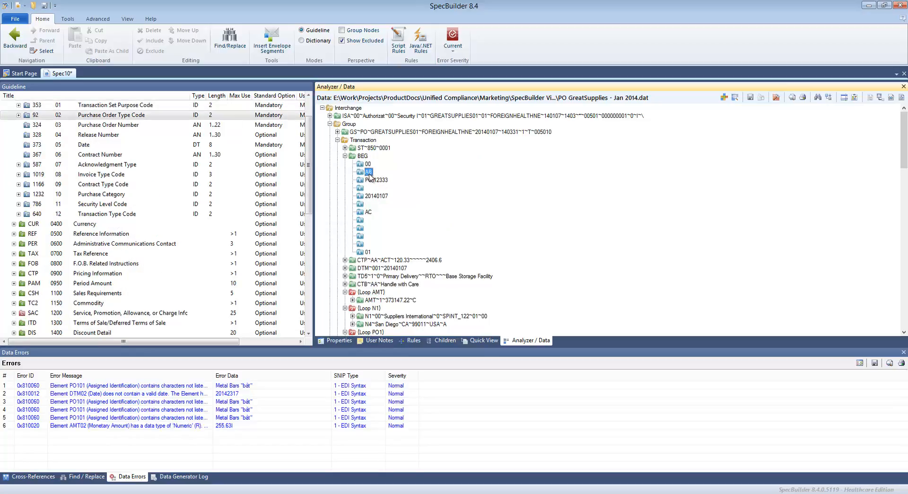
click(376, 180)
click(374, 188)
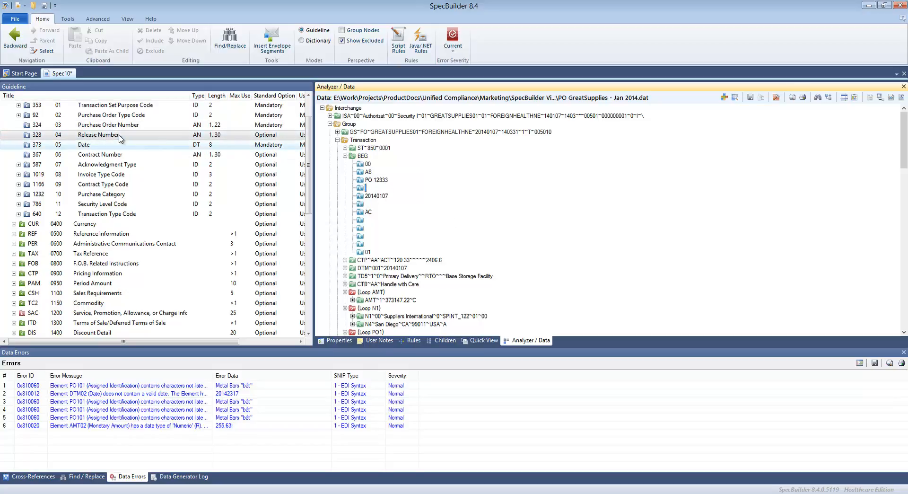
click(379, 196)
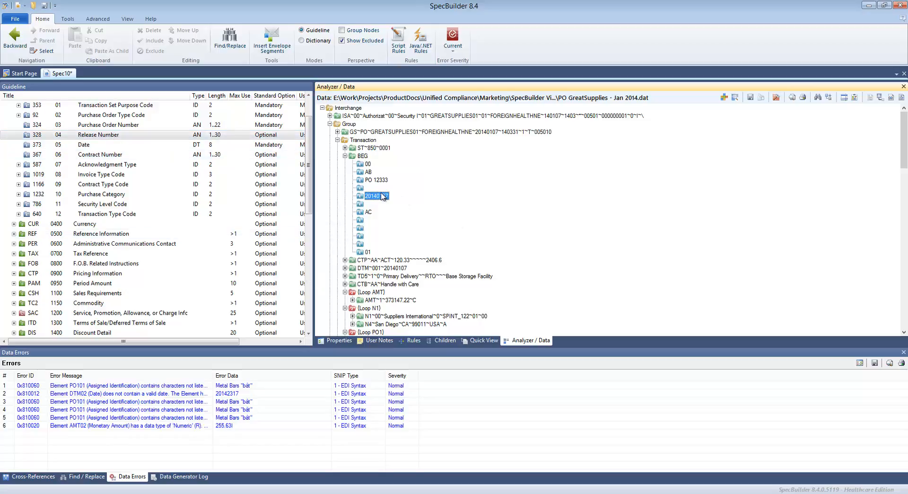
Step: Review the BEG Date element's properties, then compare the acknowledgment type and date values with their guideline elements
click(339, 341)
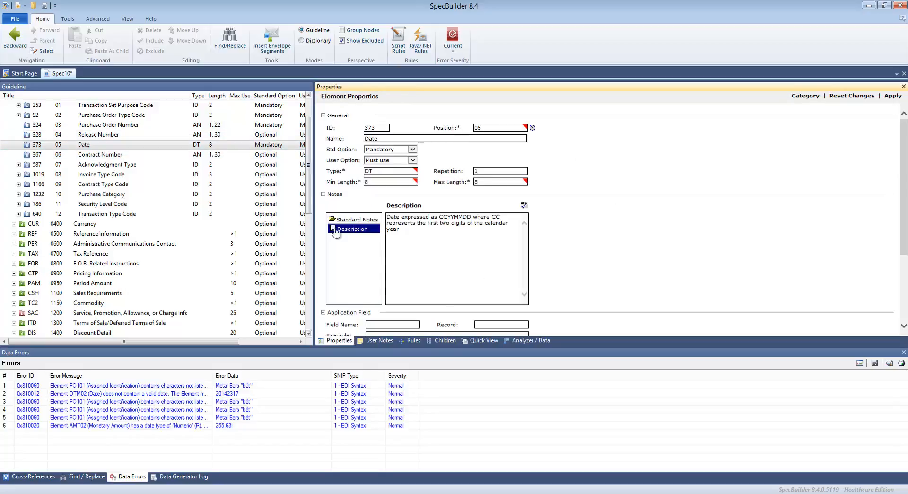
click(529, 343)
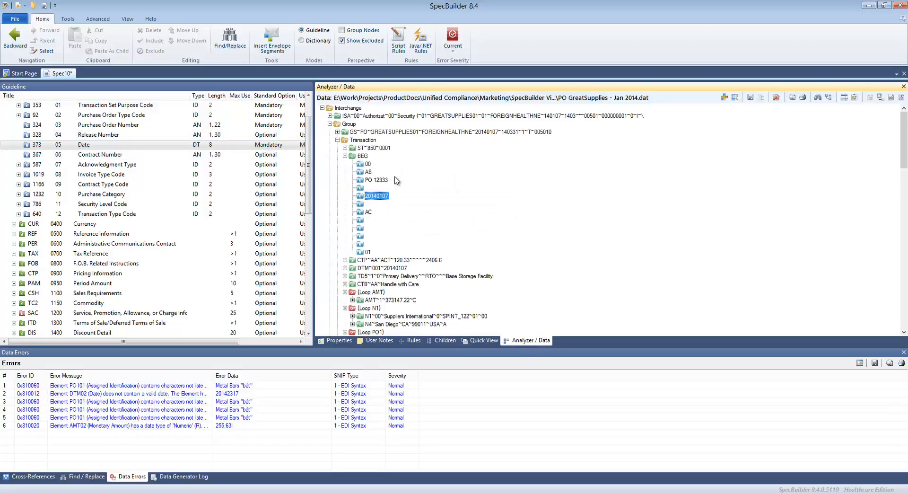
click(377, 212)
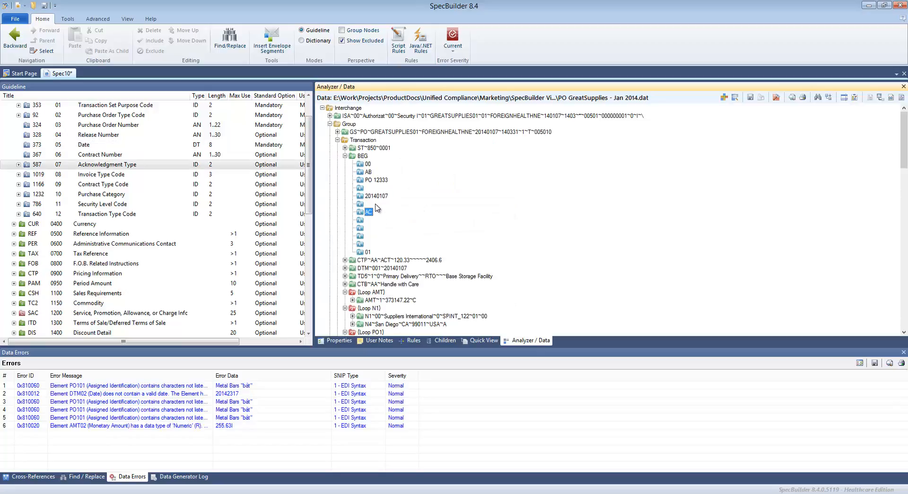
click(381, 198)
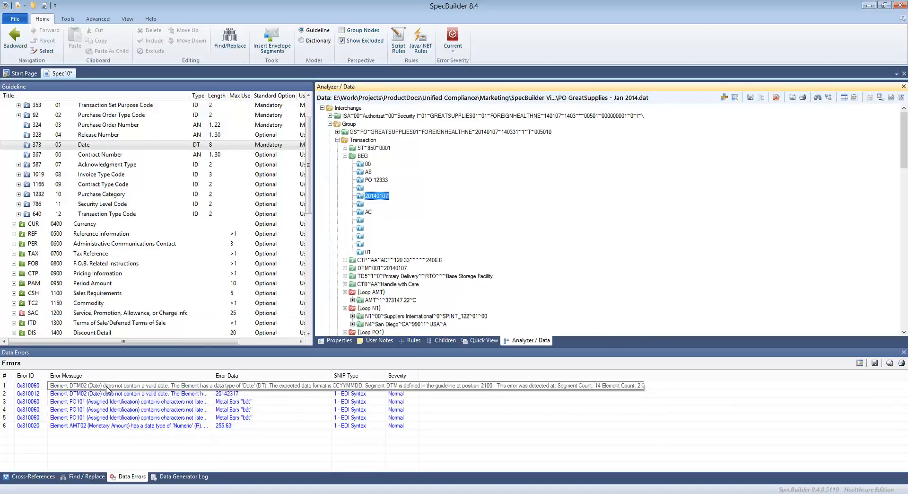
Step: Locate the first PO101 Assigned Identification error in the data and read its full error description
click(106, 386)
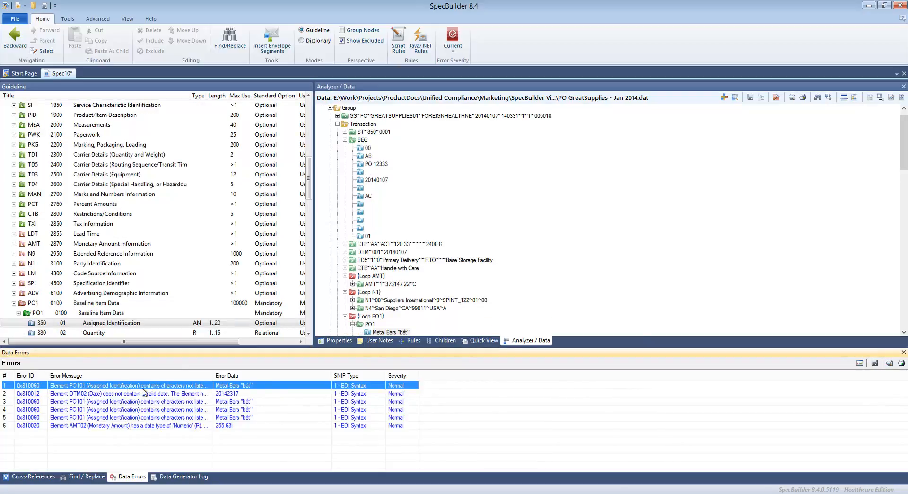
click(392, 333)
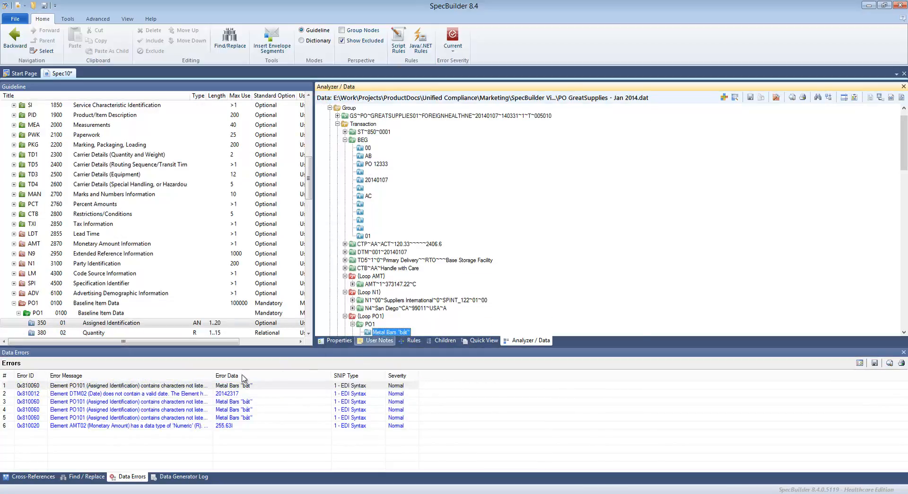
double_click(169, 386)
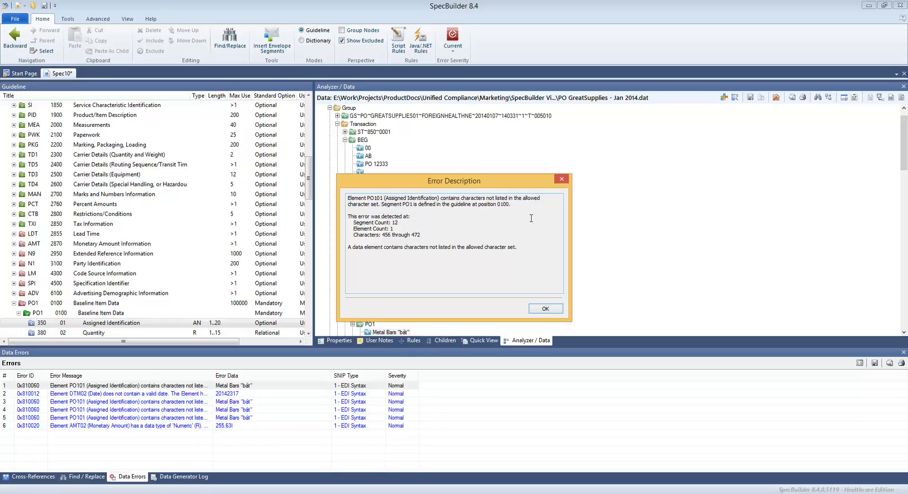
click(543, 308)
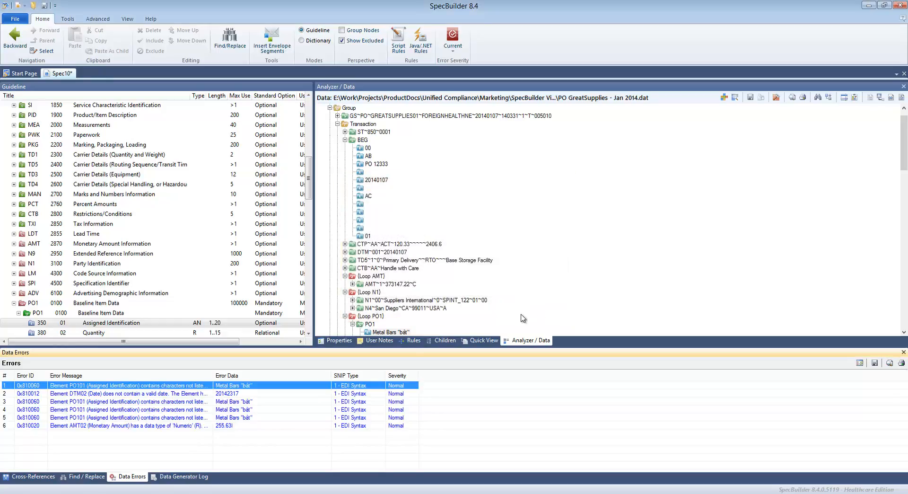
Step: Examine the first PO1 segment and its "Metal Bars" identification element in the data tree
click(403, 332)
scroll(461, 326, down, 2)
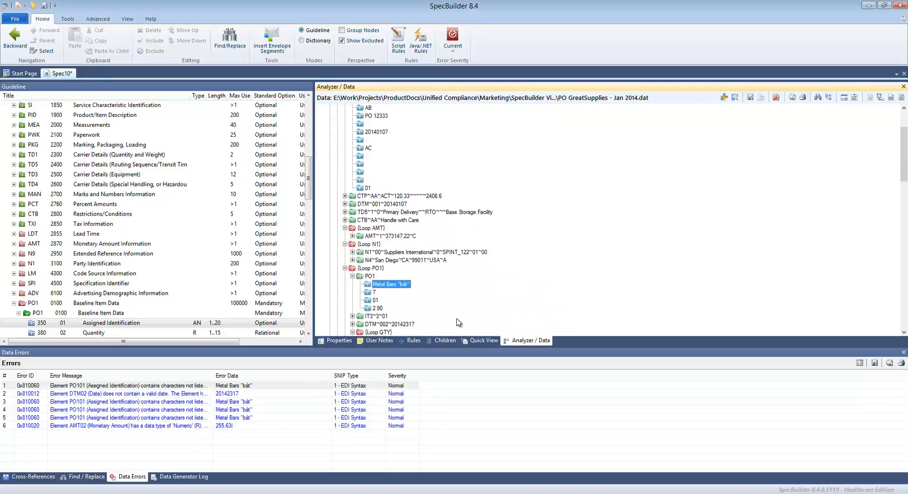
click(370, 277)
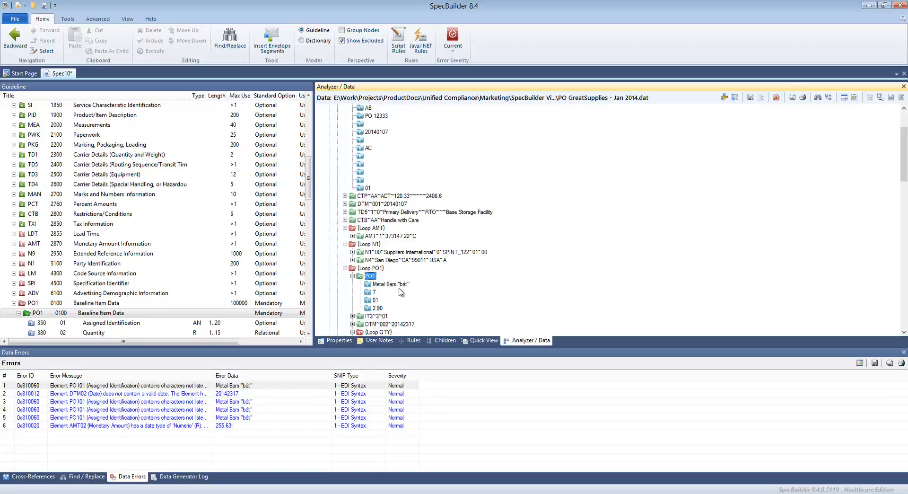
click(378, 285)
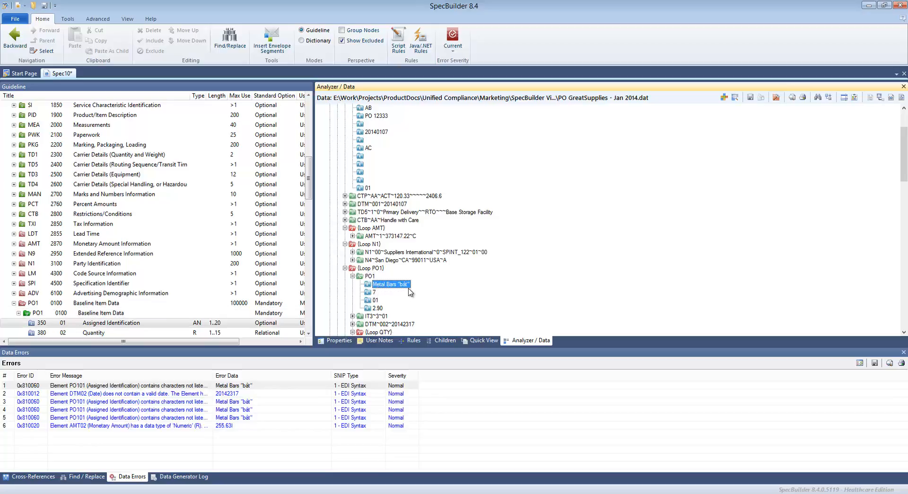
Step: Trace the DTM02 date, remaining PO101 and AMT02 monetary amount errors to their data and guideline elements
click(189, 393)
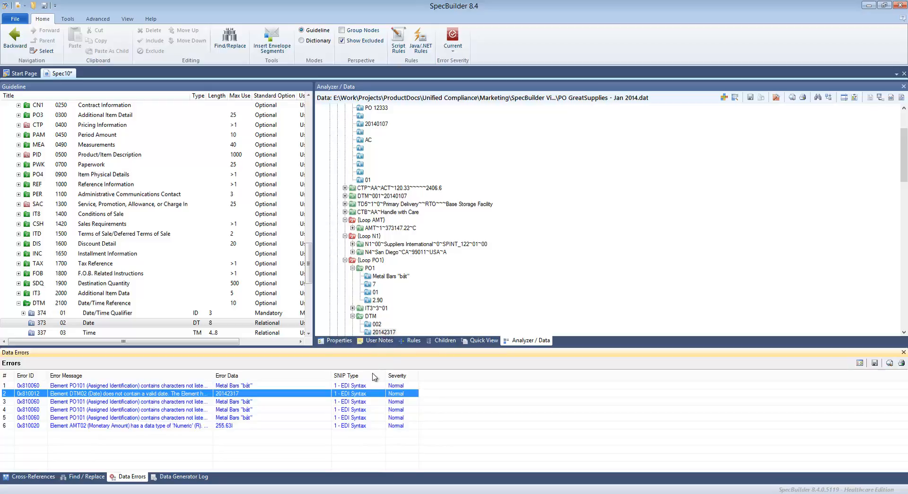
click(247, 402)
click(234, 418)
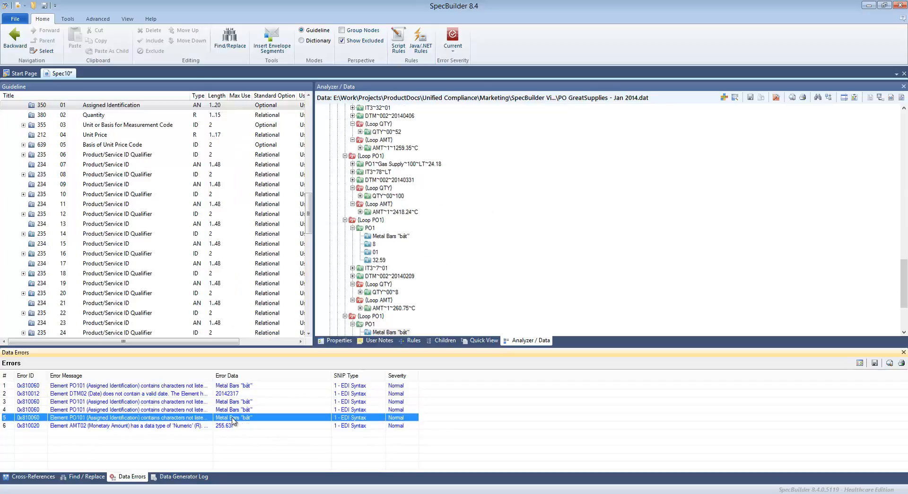
click(228, 426)
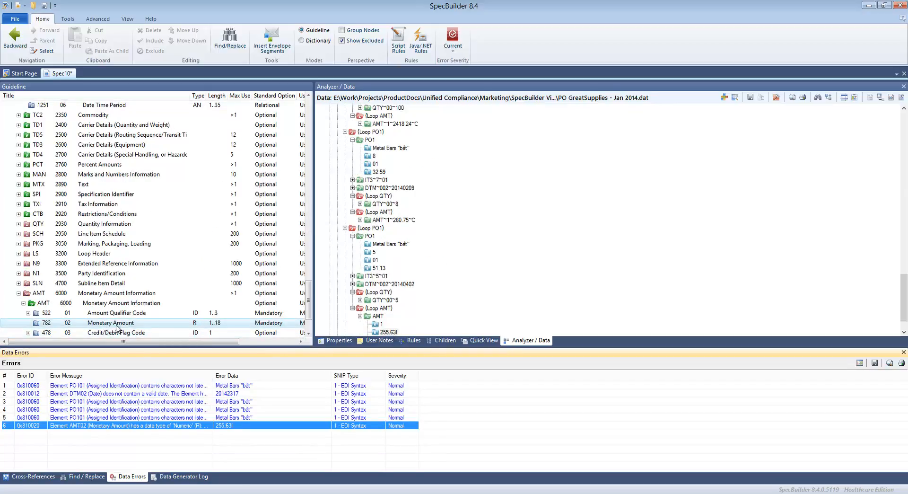
click(385, 333)
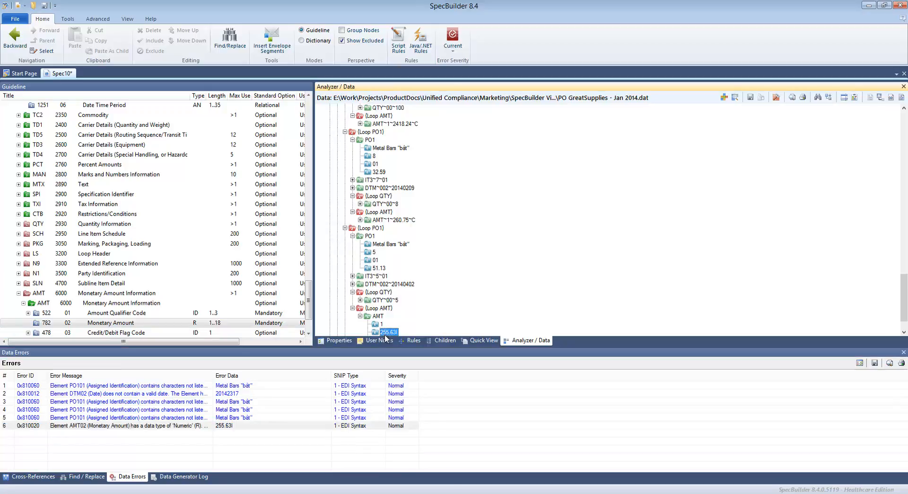
click(225, 423)
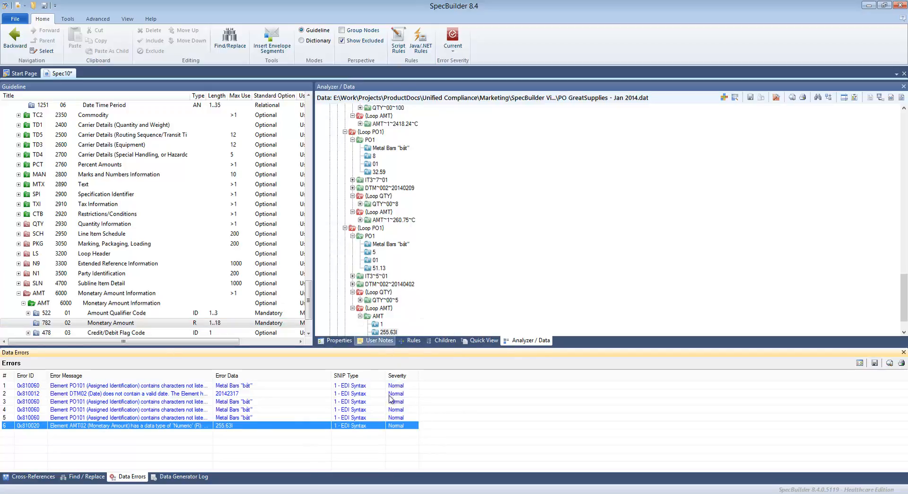
Step: Generate a Simple error report with guideline information, read through both pages, and close the report
click(889, 363)
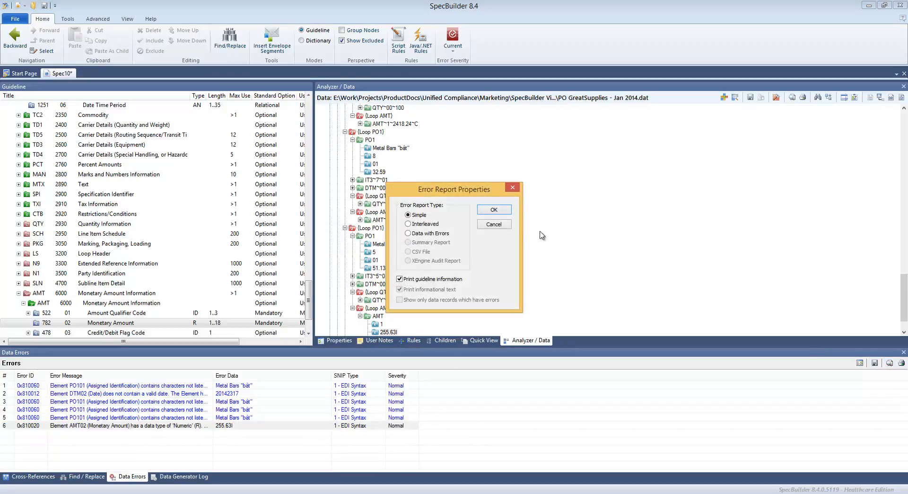
click(494, 209)
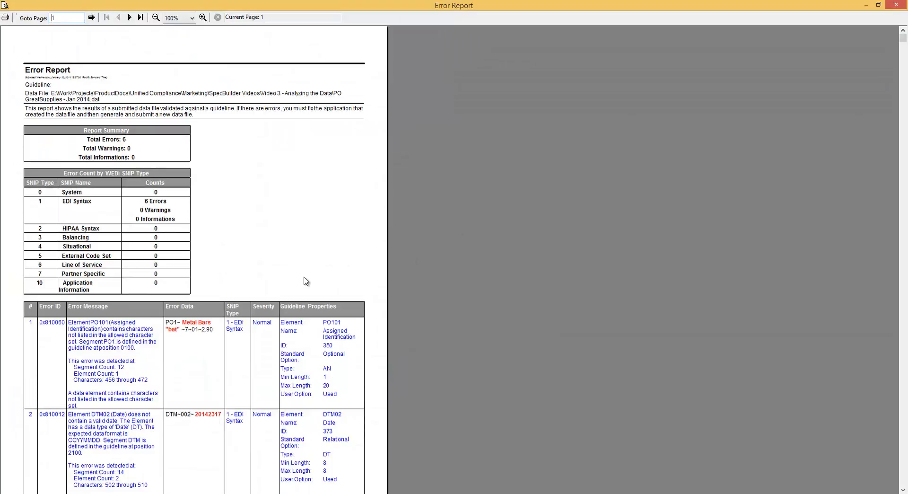
scroll(306, 281, down, 3)
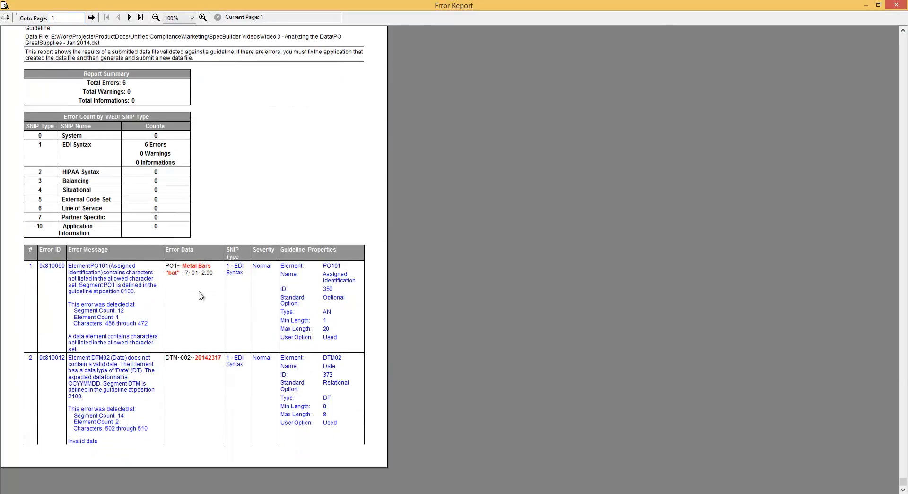
click(130, 18)
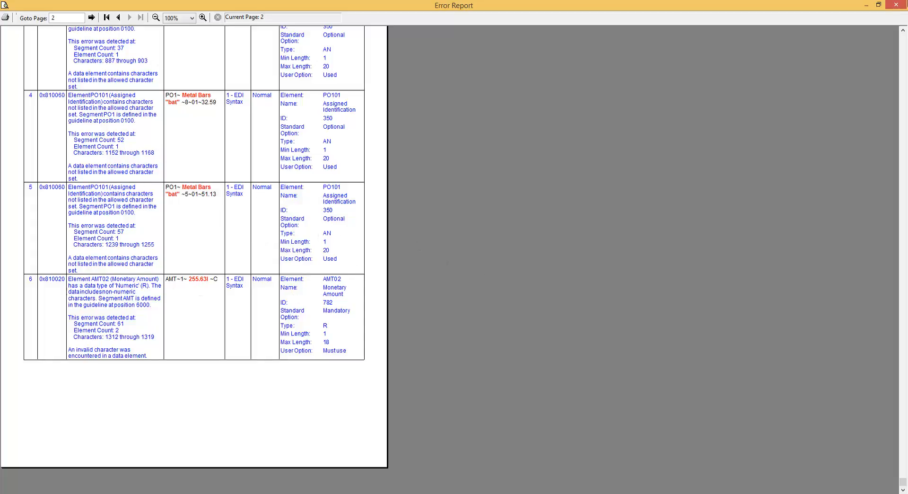
click(897, 5)
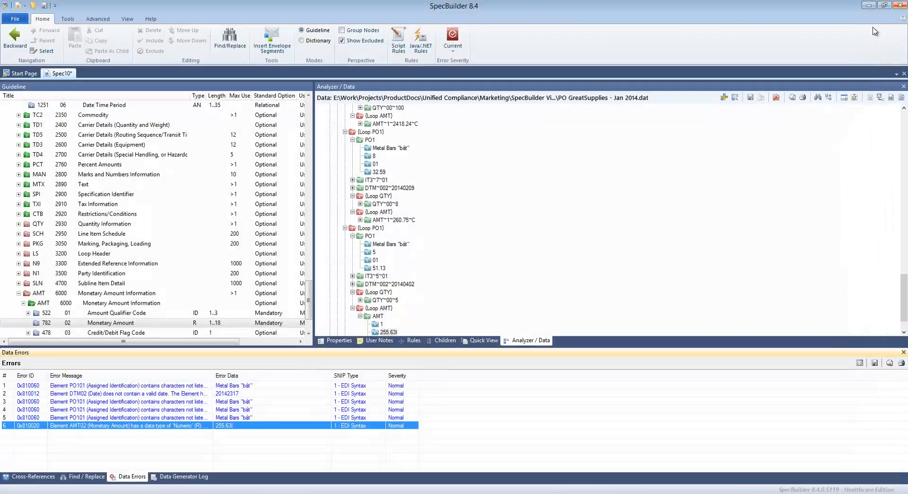
Step: Set the flagged AMT02 monetary amount in the last PO1 loop to 255.63
click(389, 332)
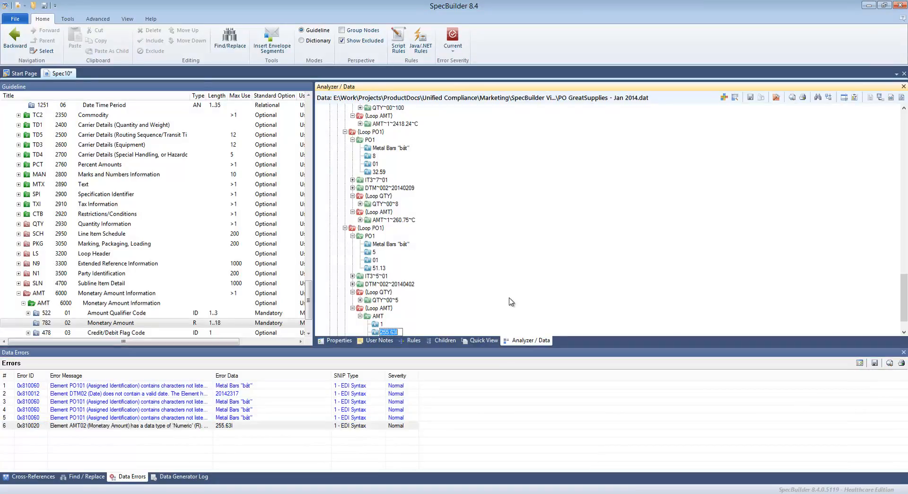
key(End)
key(Escape)
key(F2)
right_click(394, 334)
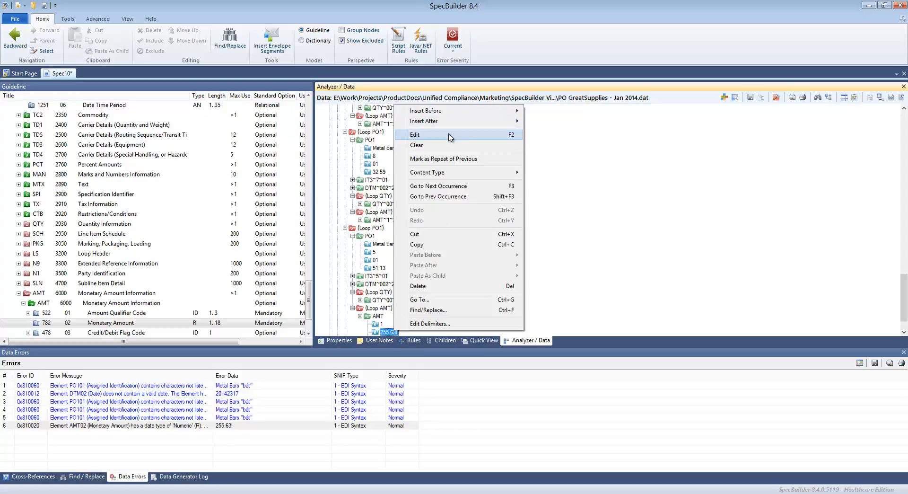
click(415, 135)
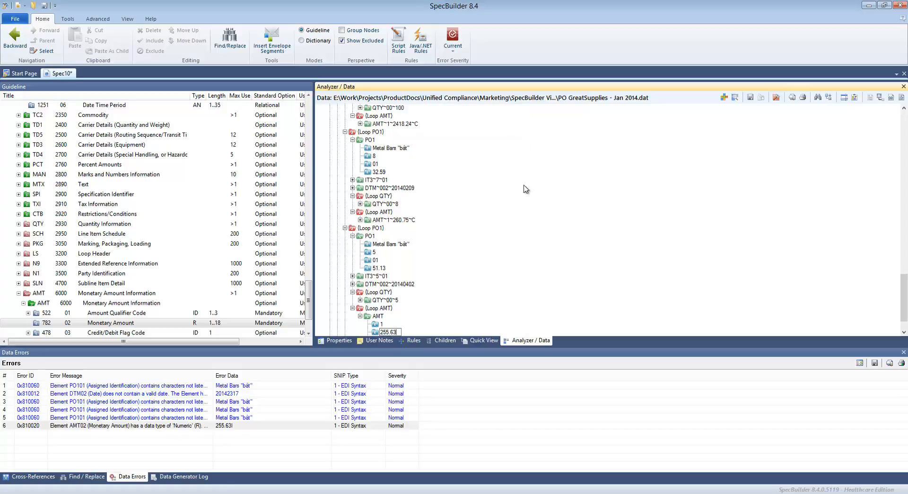
key(Return)
Step: Locate the DTM02 error and set the date in the first PO1 loop to 20141217
click(232, 397)
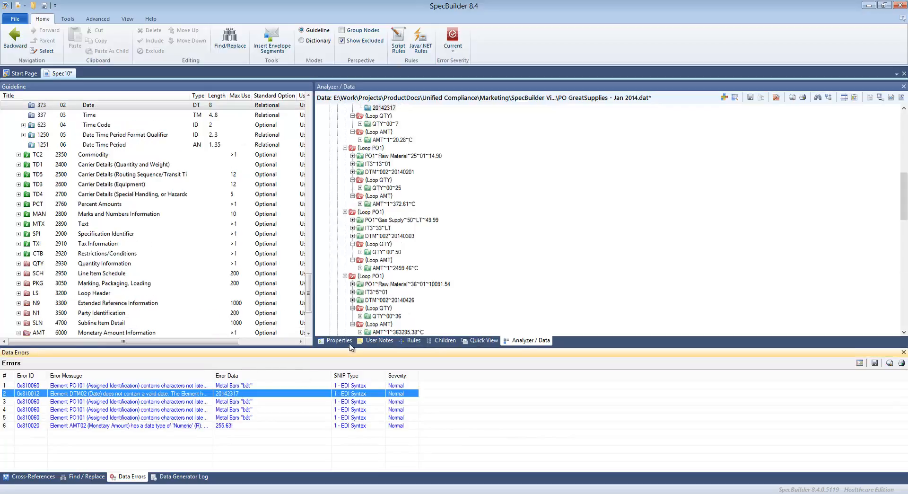
click(382, 108)
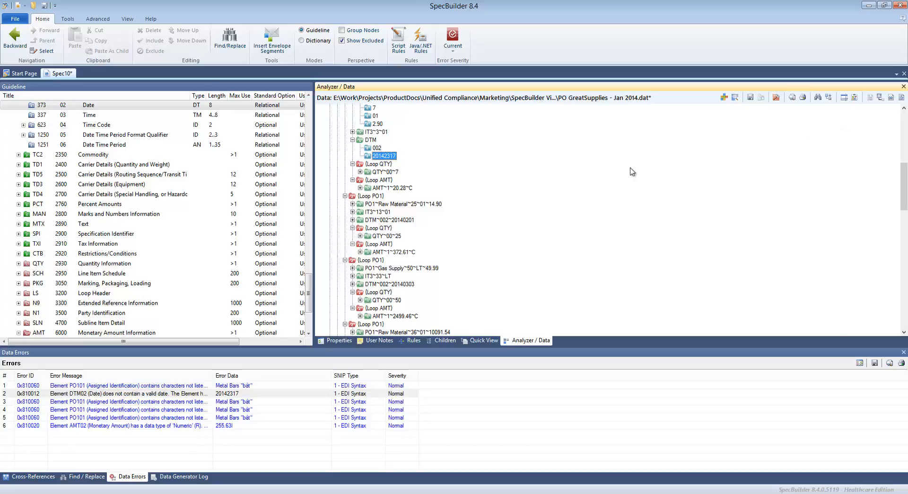
key(Left)
key(Return)
Step: Preview the printout of the edited purchase order data, check both pages, and close the preview
click(792, 98)
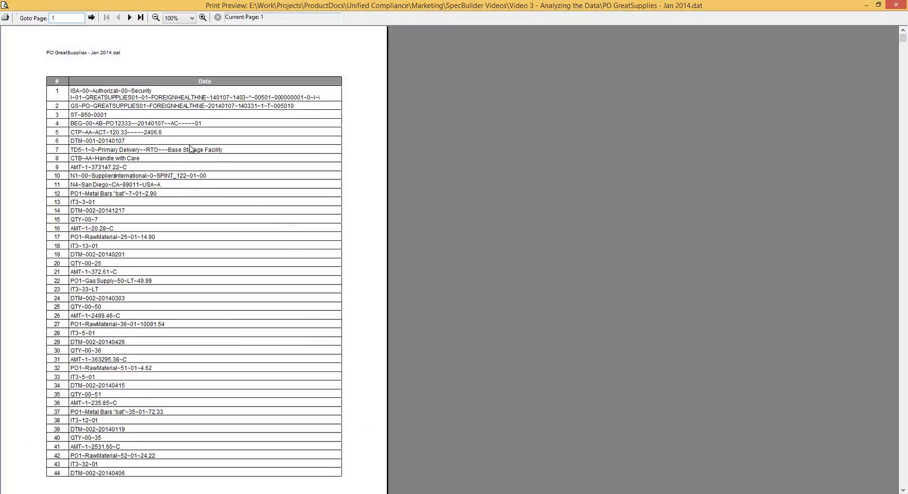
click(129, 17)
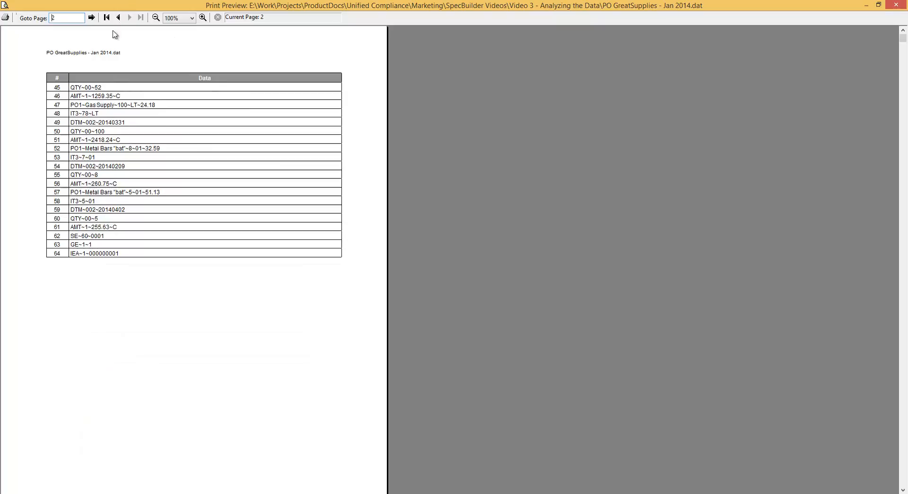
click(119, 17)
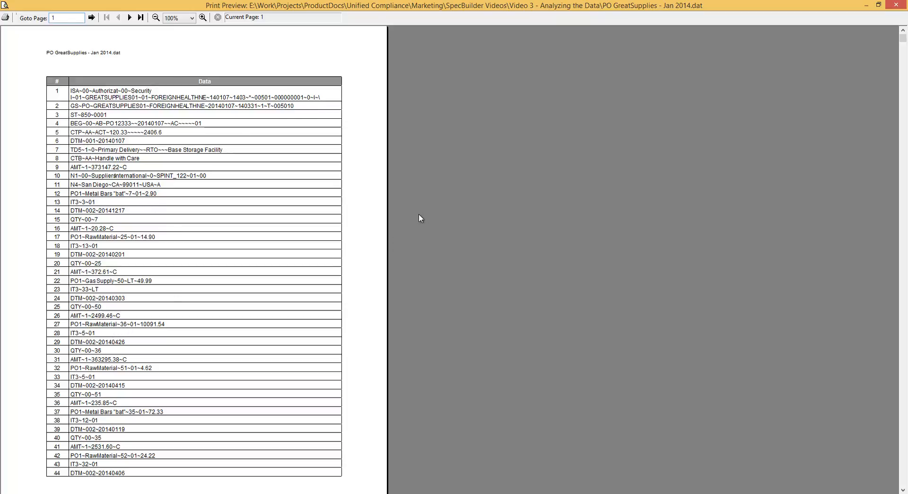
click(897, 5)
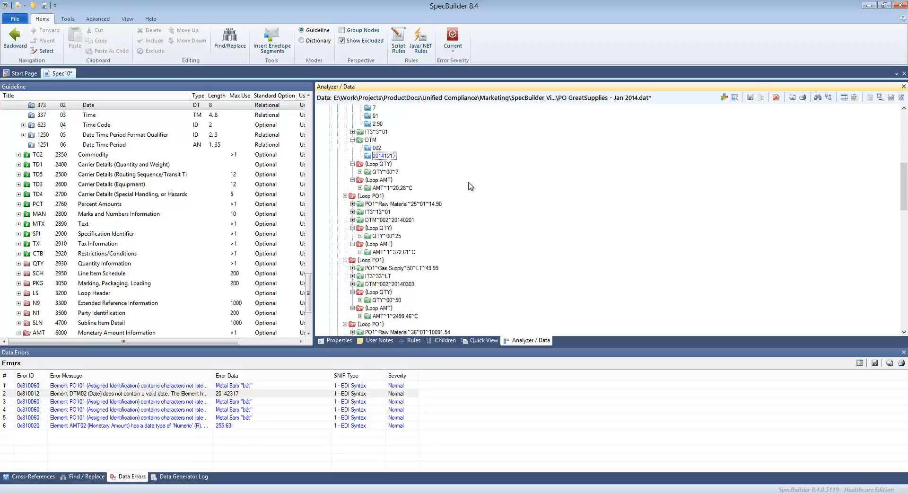
click(20, 74)
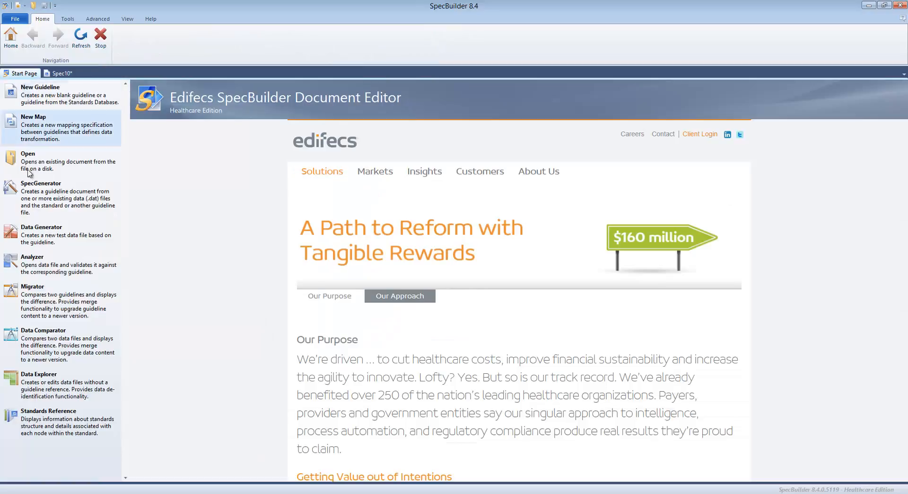
click(60, 74)
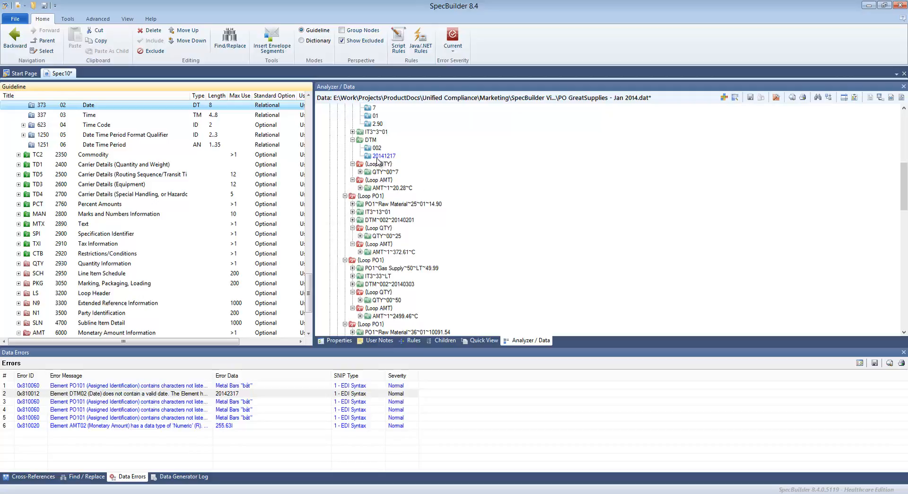
Step: Re-run the Analyzer on the edited purchase order data and dismiss its completion message
click(735, 98)
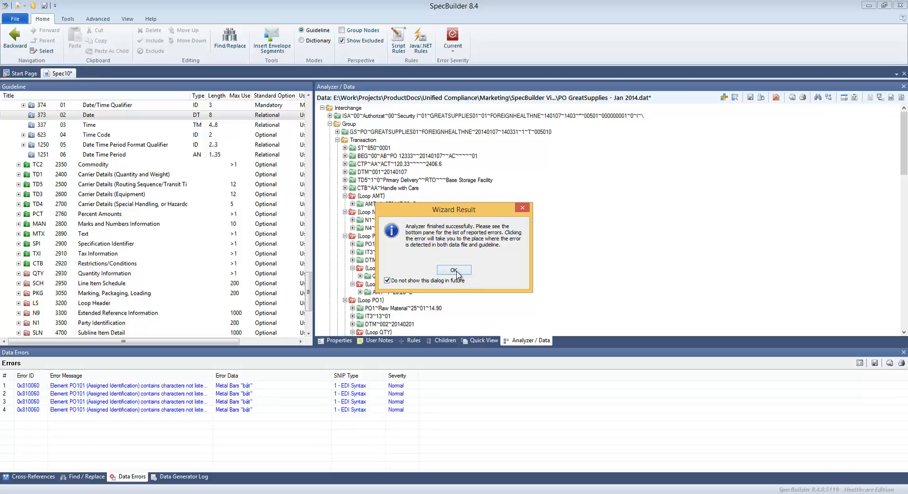
click(454, 270)
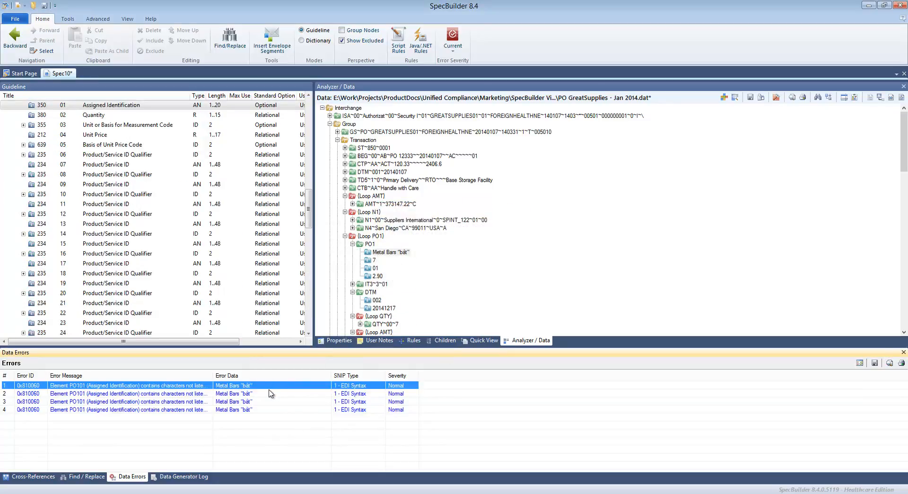
Step: Trace the remaining PO101 errors in the data tree and check the DTM02 date in the first PO1 loop
click(251, 401)
click(255, 393)
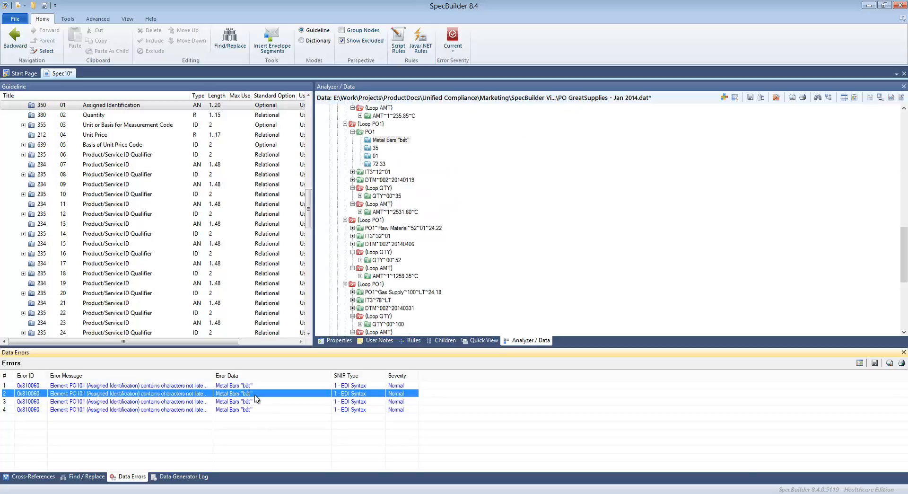
key(Up)
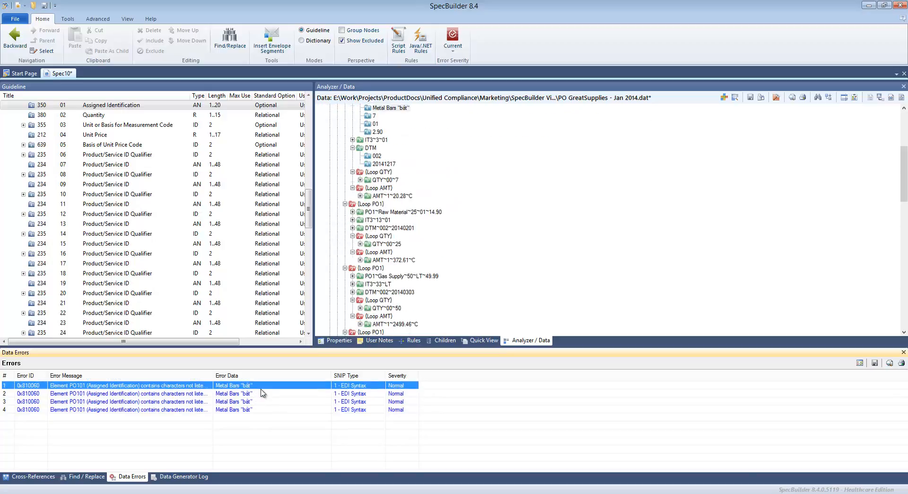
click(247, 409)
click(262, 394)
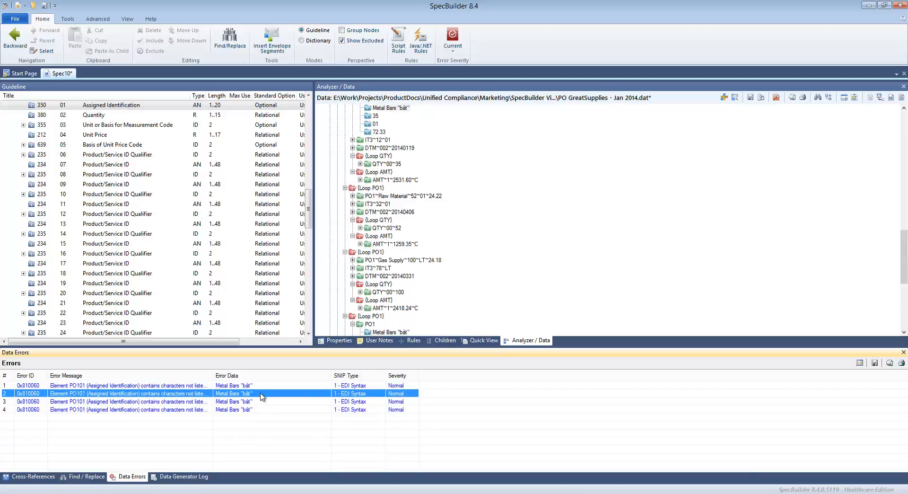
click(264, 387)
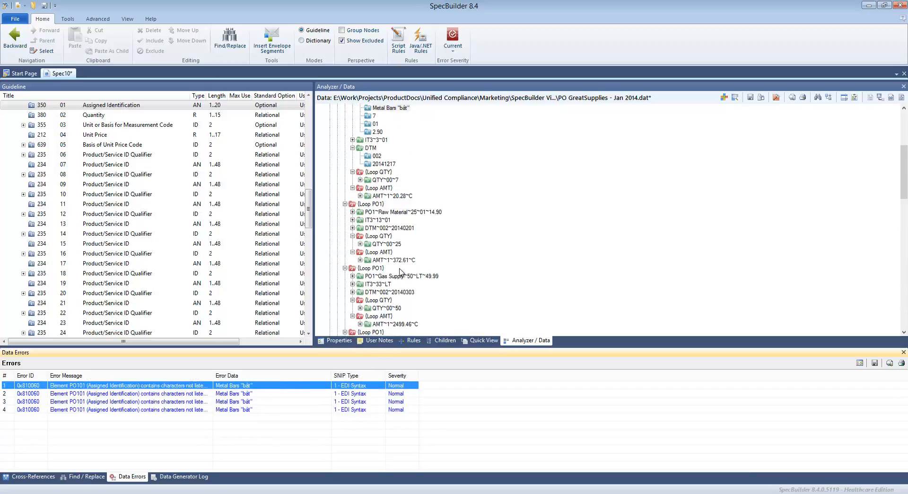
click(377, 165)
scroll(377, 165, up, 2)
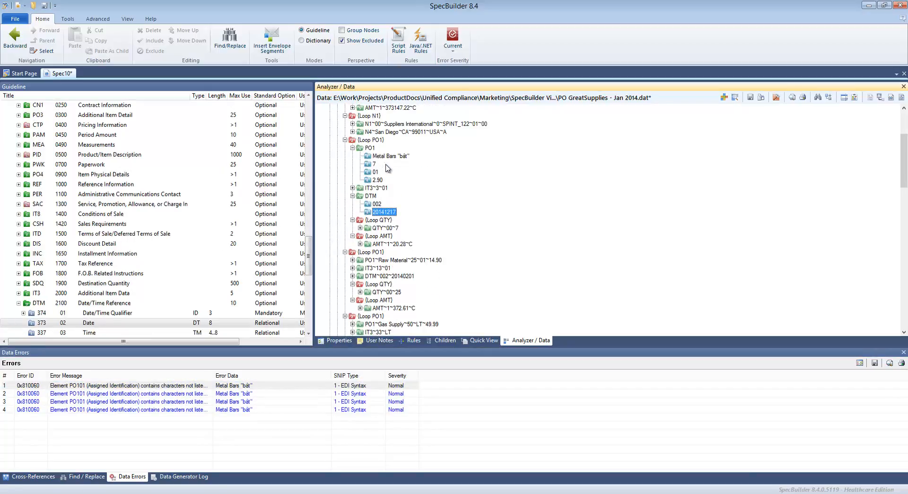
Step: Check the quantity and unit of measurement elements of the first PO1 segment against the guideline, leaving the measurement code unchanged
click(375, 164)
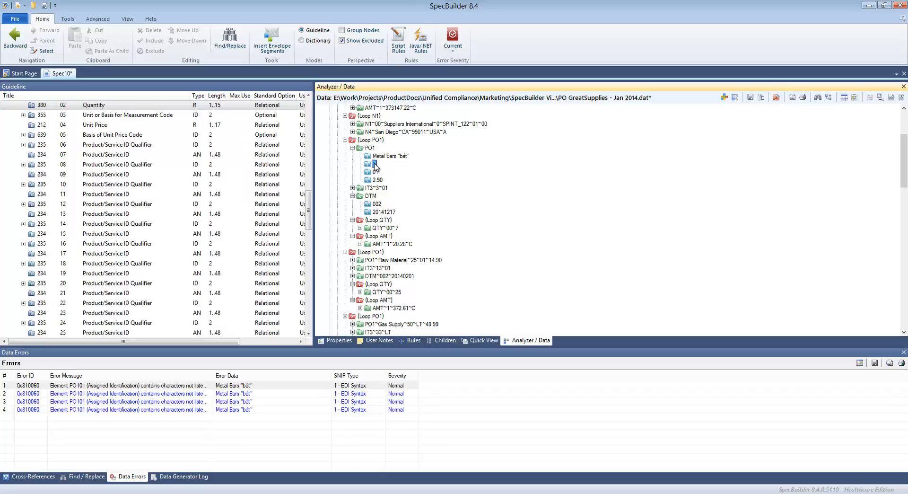
scroll(376, 166, up, 1)
click(376, 196)
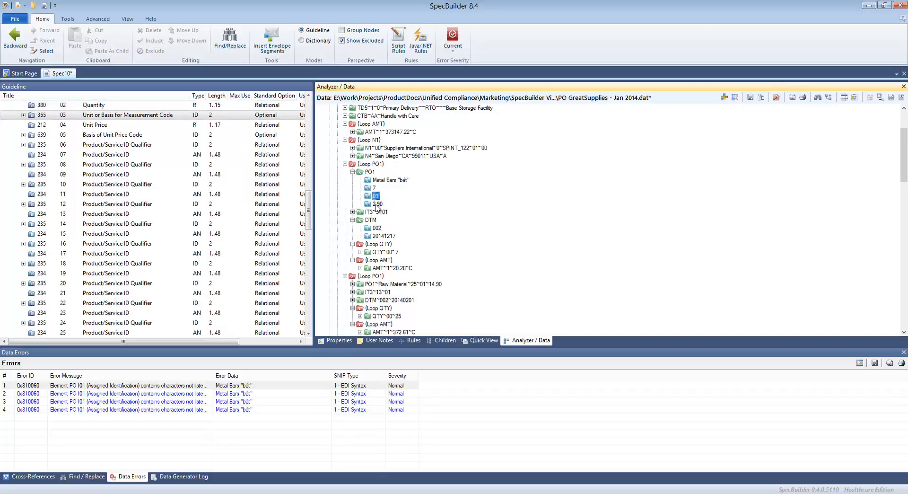
scroll(413, 185, up, 3)
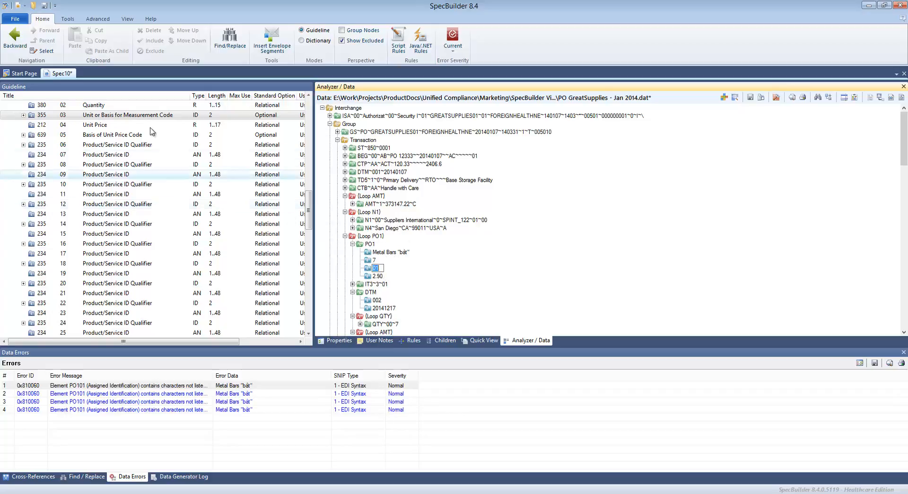
click(404, 282)
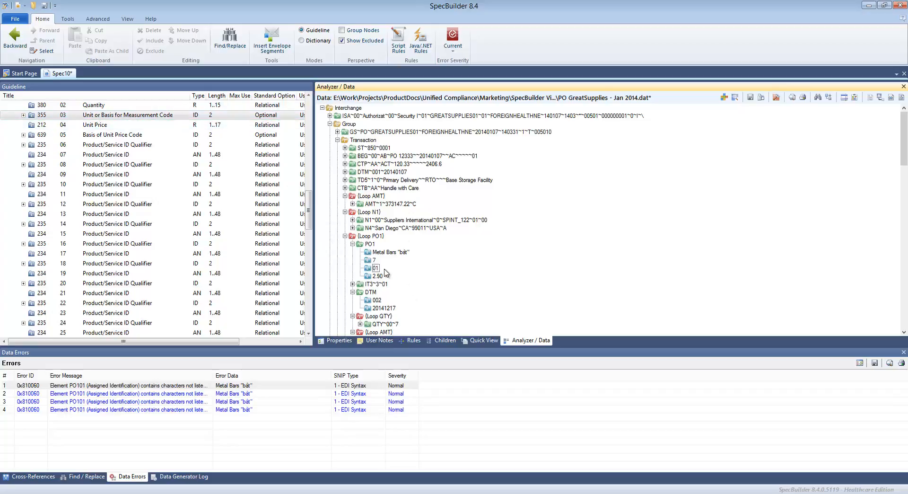
click(379, 268)
click(412, 271)
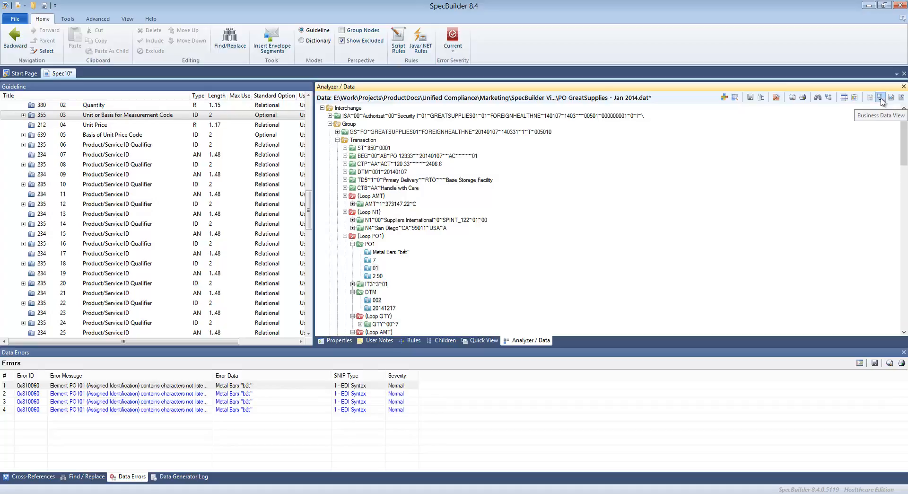
Step: Show the first PO1 segment in Business Data View and inspect its Assigned Identification and the available measurement unit codes
click(881, 98)
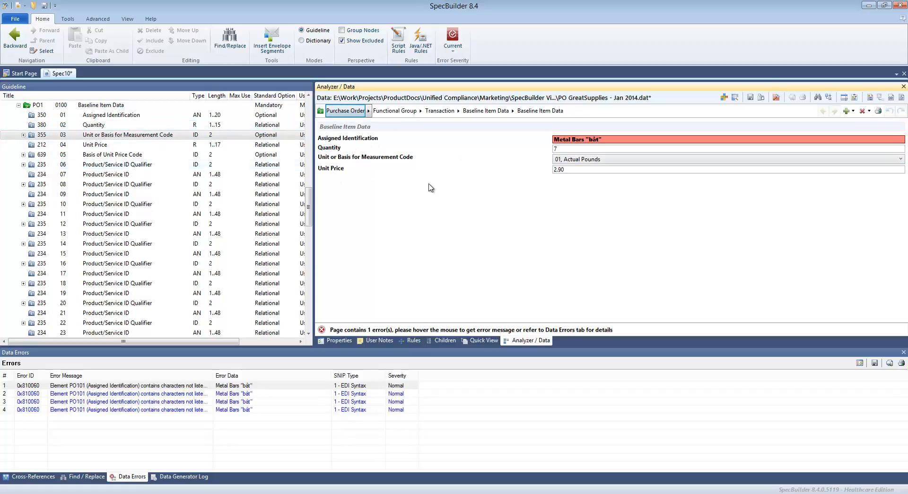
click(586, 140)
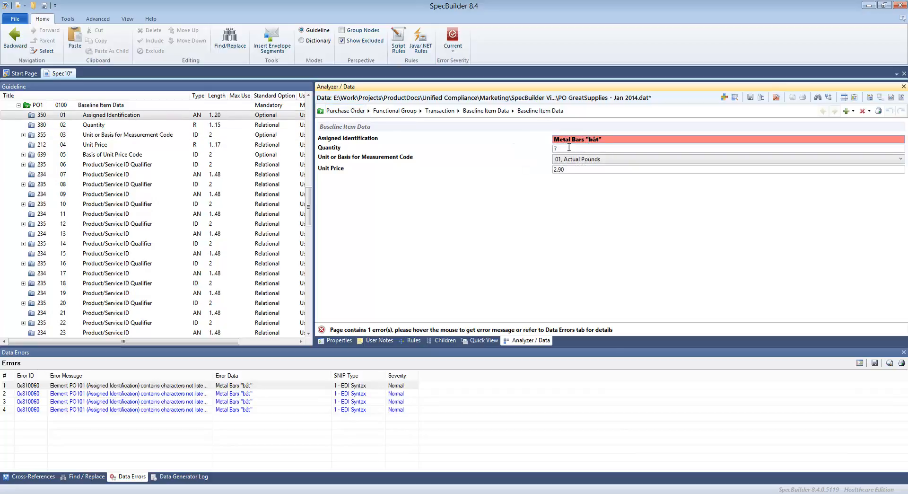
mouse_move(587, 139)
click(599, 162)
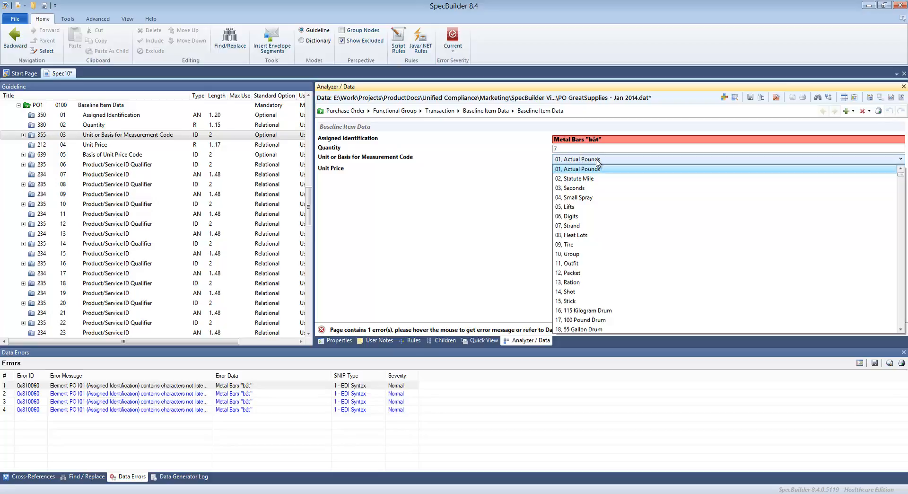
click(598, 162)
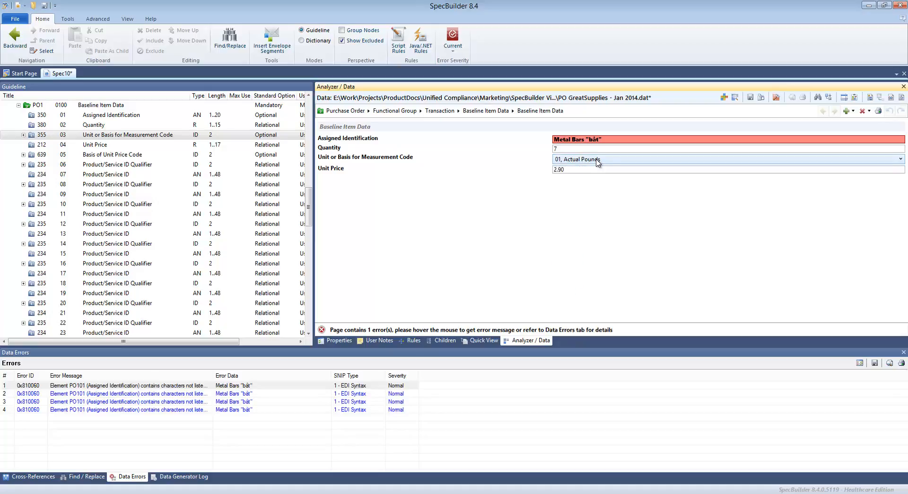
click(598, 162)
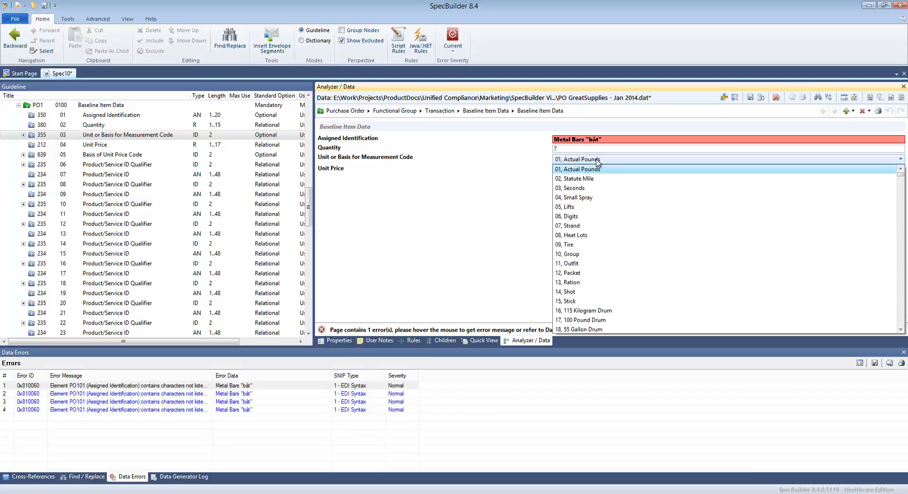
click(464, 266)
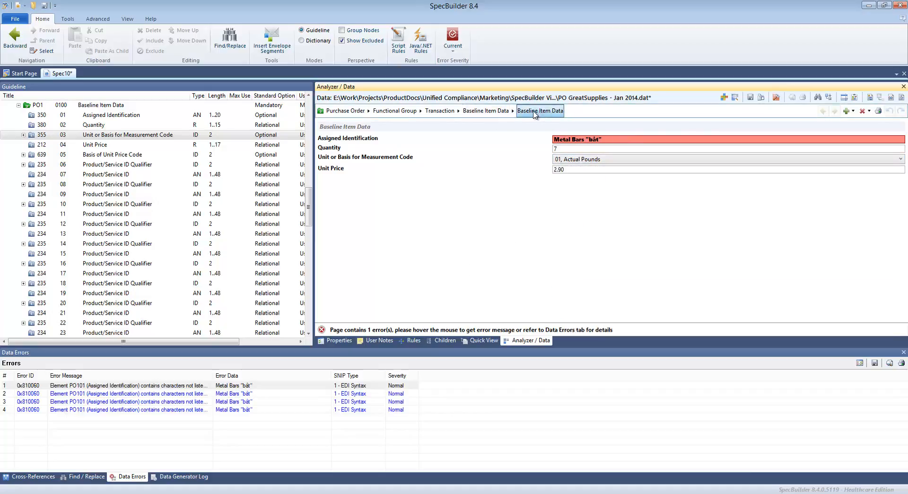
Step: Display the whole first Baseline Item Data loop and inspect its Date/Time Reference date in the calendar without changing it
click(483, 113)
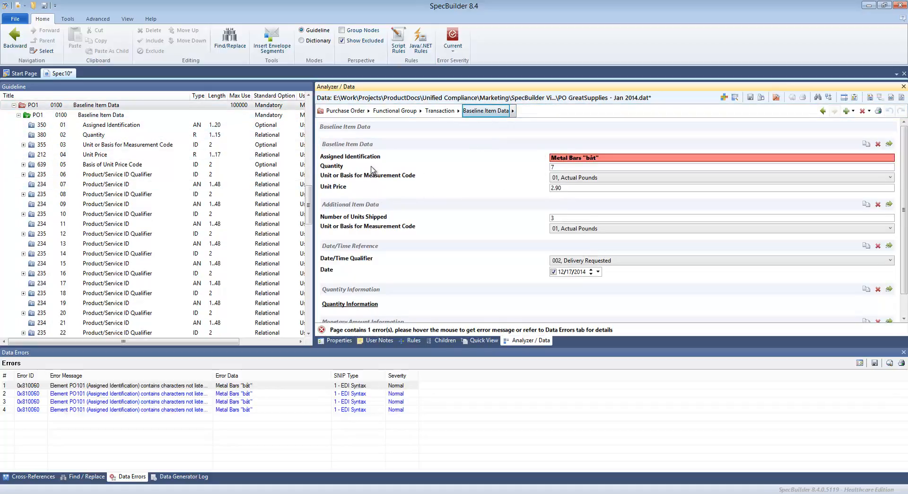
scroll(387, 190, down, 1)
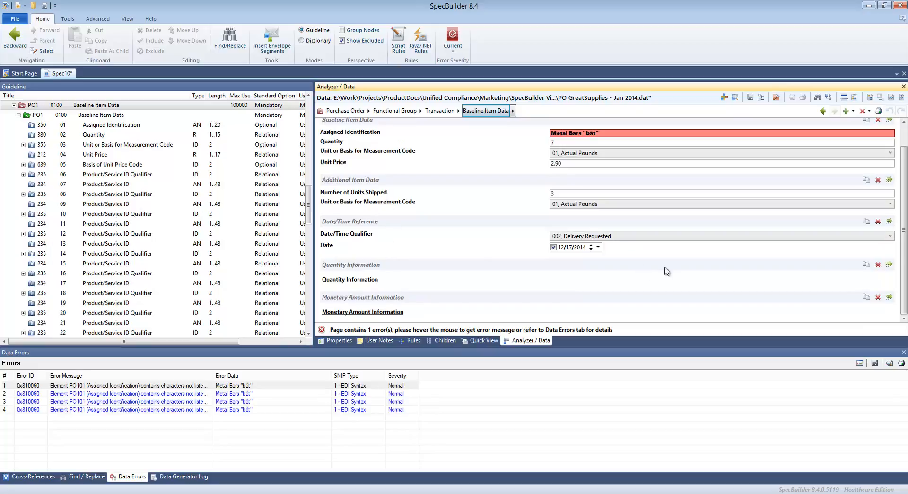
click(579, 248)
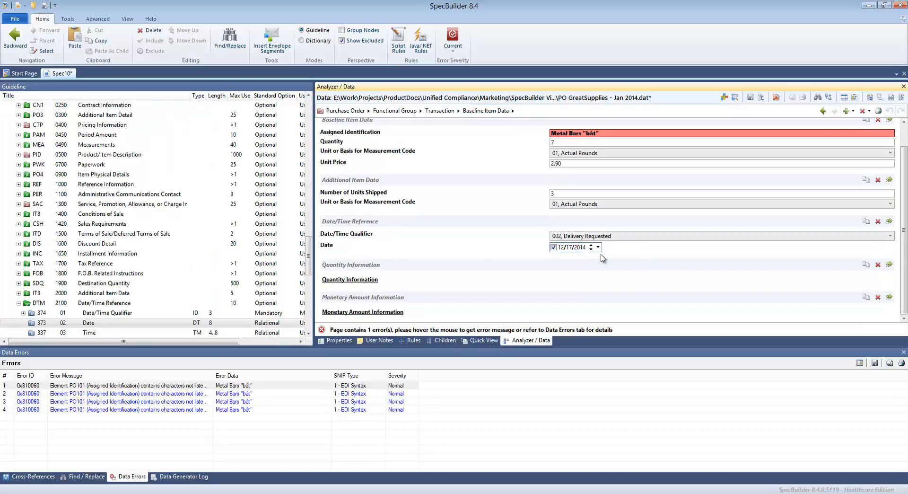
click(597, 247)
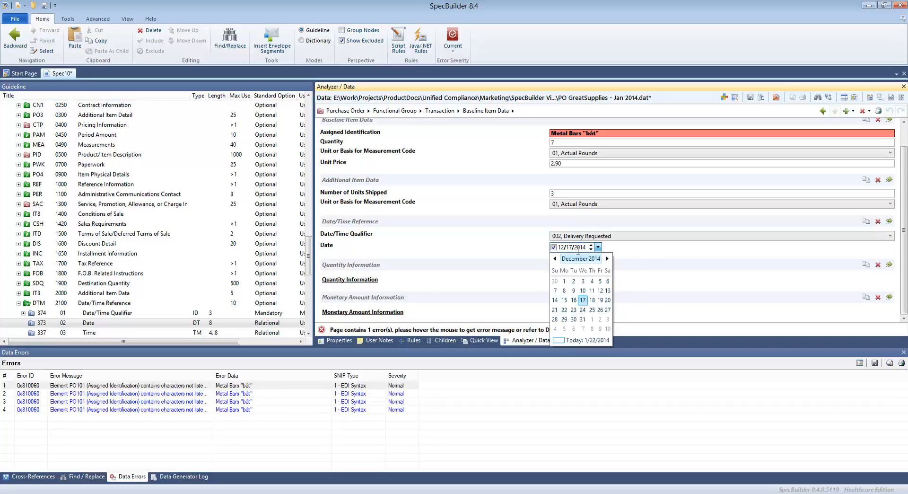
click(452, 247)
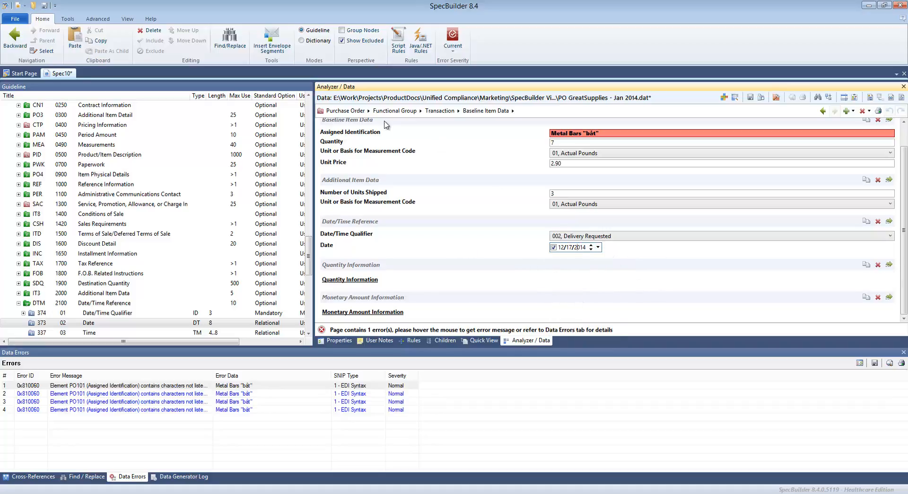
Step: Go up to the Transaction level and review the last Baseline Item Data entry
click(445, 112)
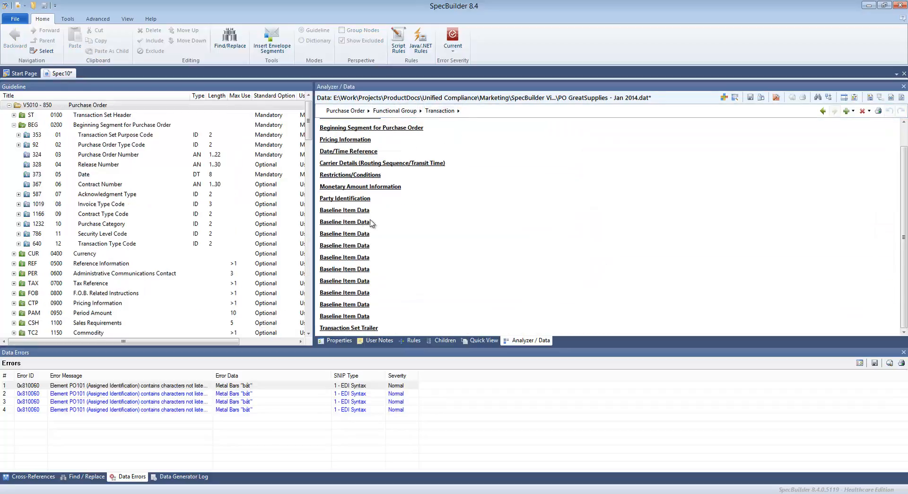
click(351, 319)
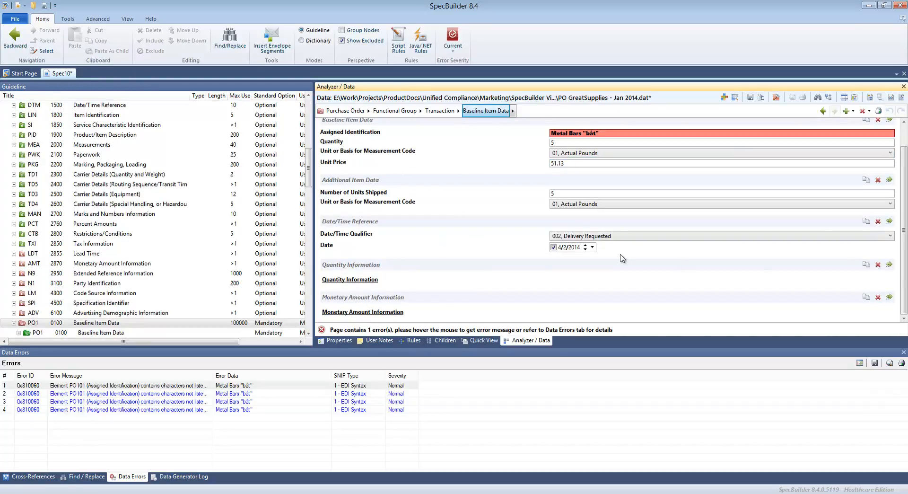
scroll(903, 189, up, 2)
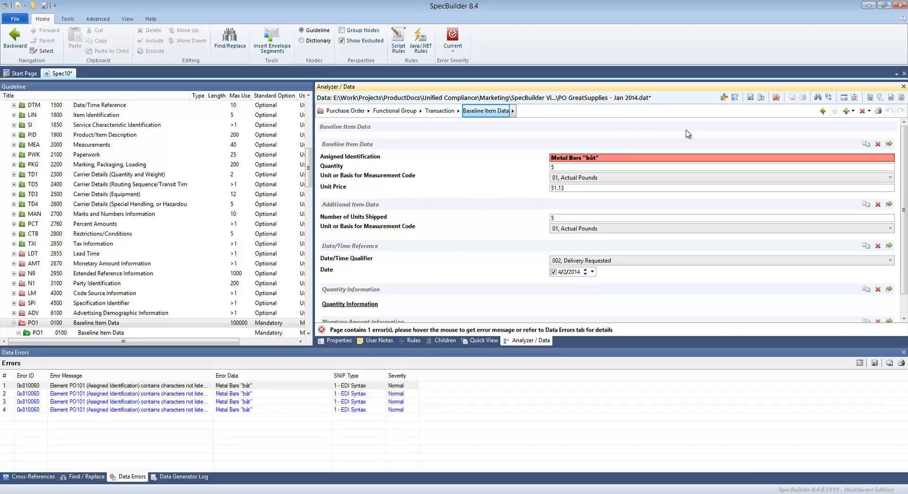
Step: Return to the EDI data tree and look through the PO1 loops that precede the last one
click(872, 99)
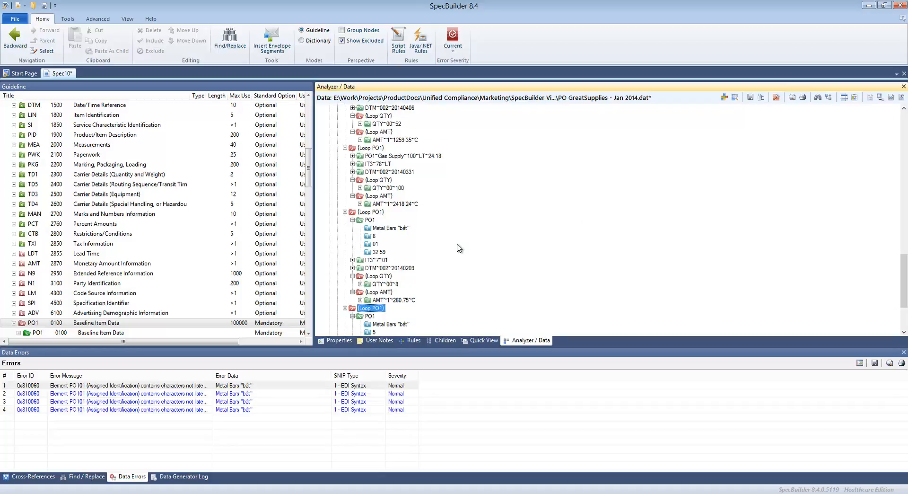
scroll(459, 247, up, 5)
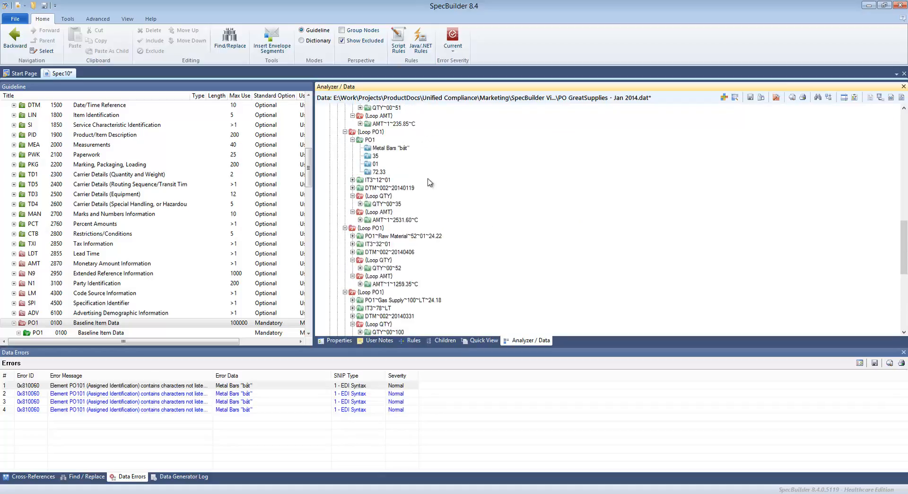
scroll(422, 244, down, 1)
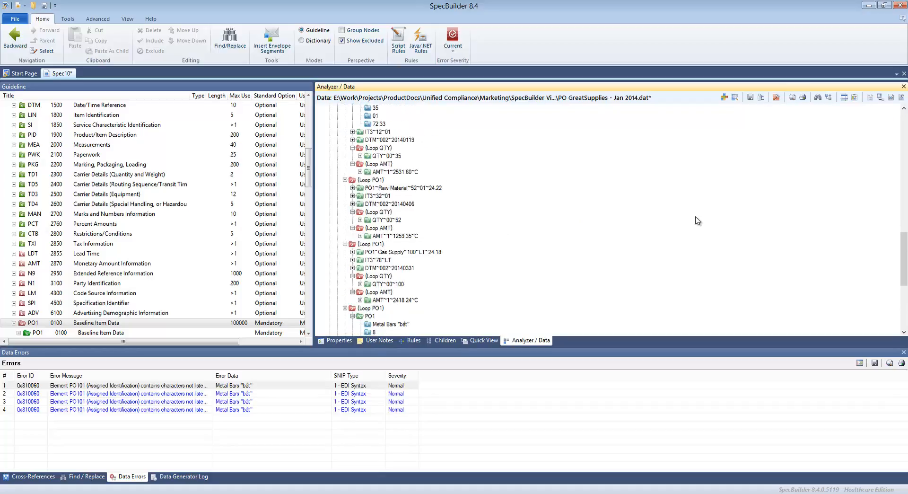
Step: Display the Splitting Report as HTML and examine the status and error details of each BaselineItemData entry
click(902, 98)
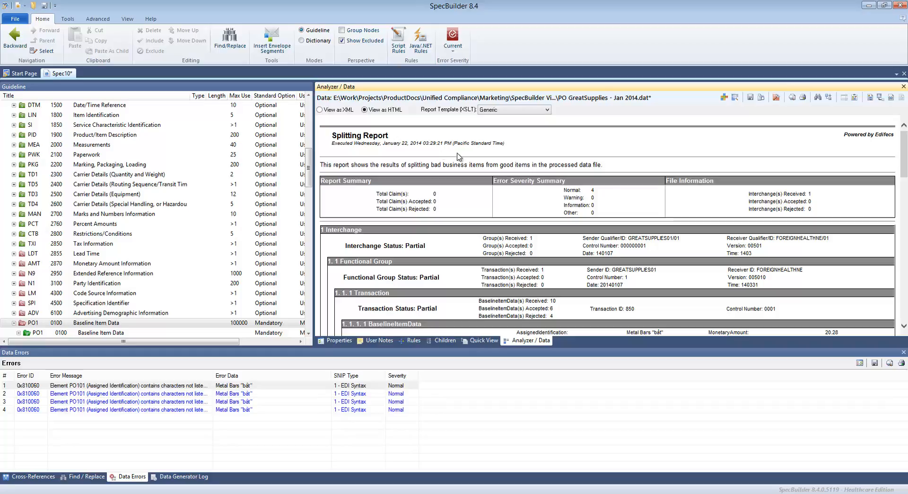
scroll(906, 178, down, 1)
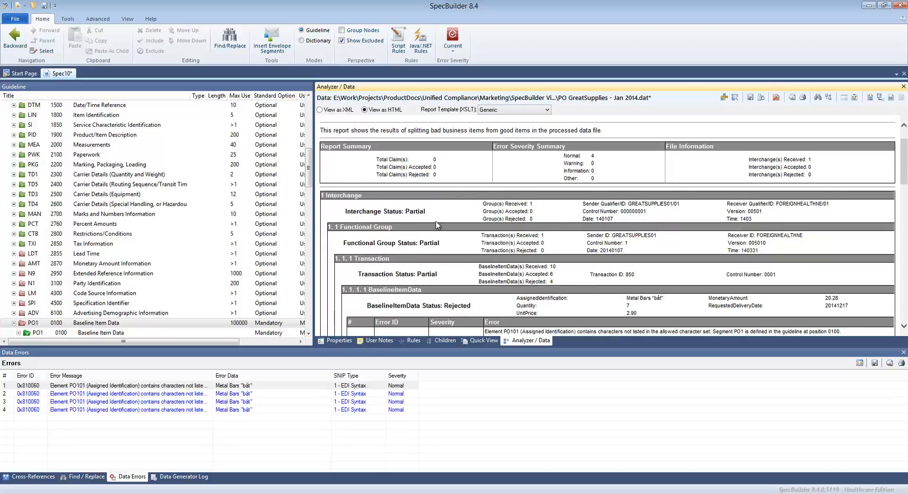
scroll(428, 222, down, 3)
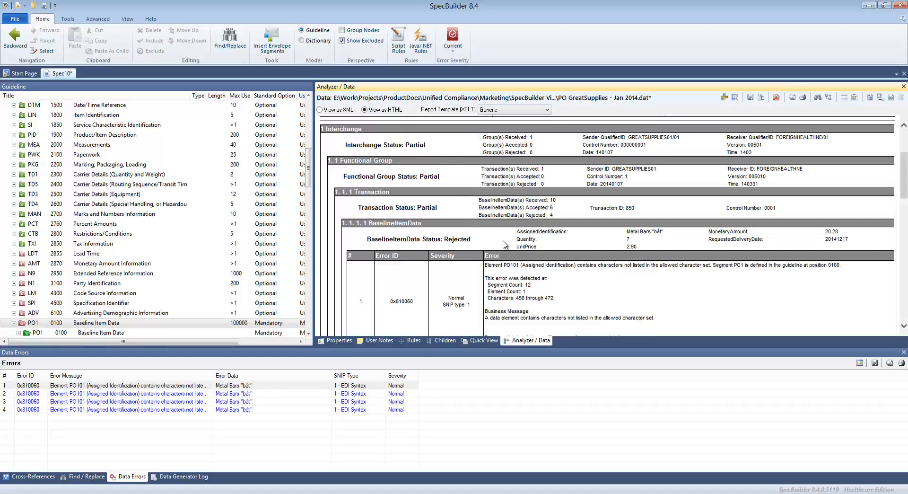
scroll(505, 244, down, 1)
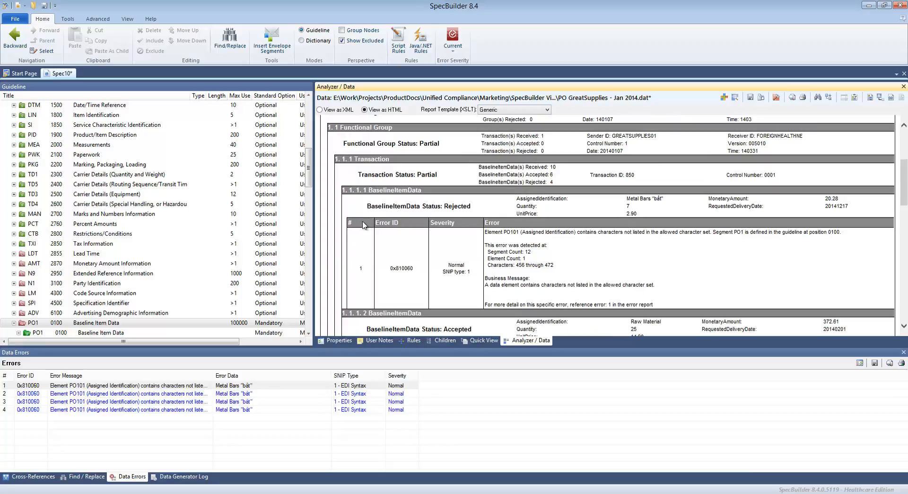
scroll(379, 261, down, 1)
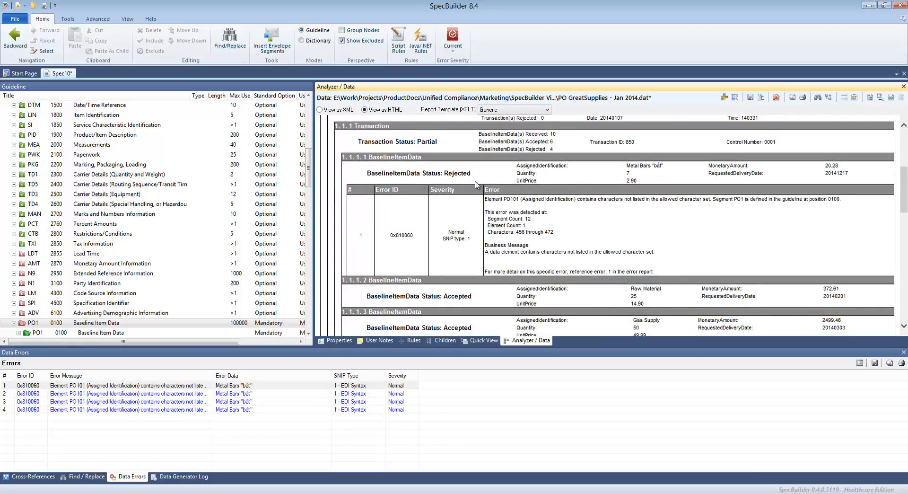
scroll(548, 283, down, 3)
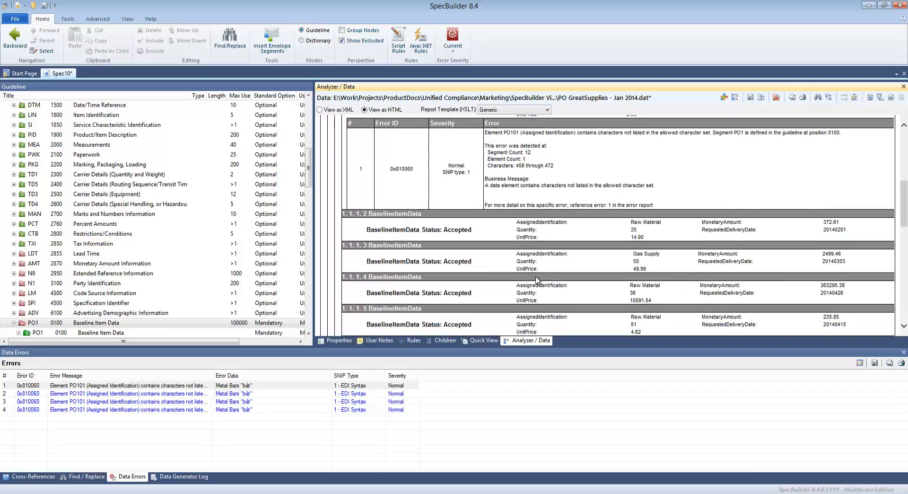
scroll(463, 235, down, 2)
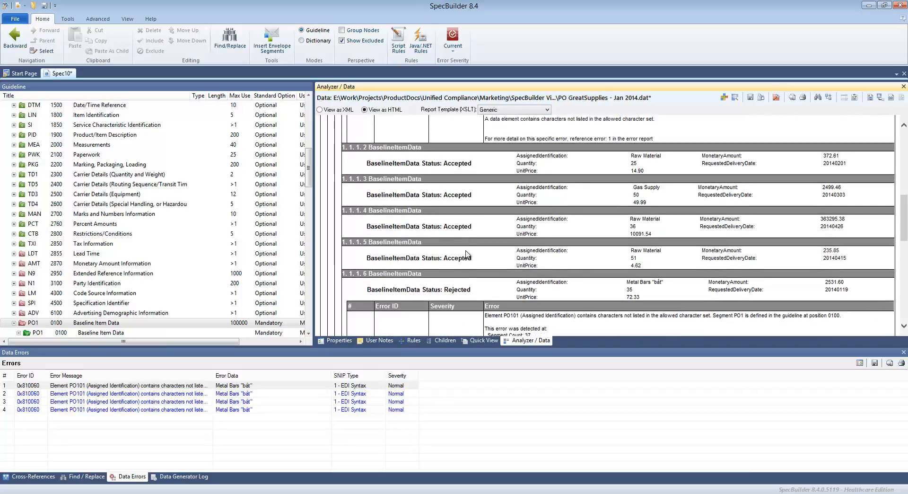
scroll(466, 255, down, 5)
scroll(466, 258, down, 5)
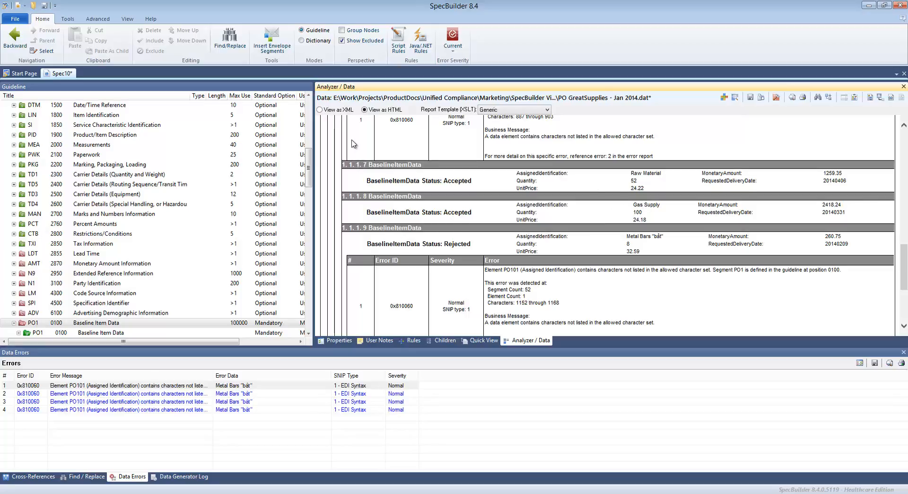
Step: View the Splitting Report as XML, examine the error details of the first item, and switch back to HTML
click(320, 110)
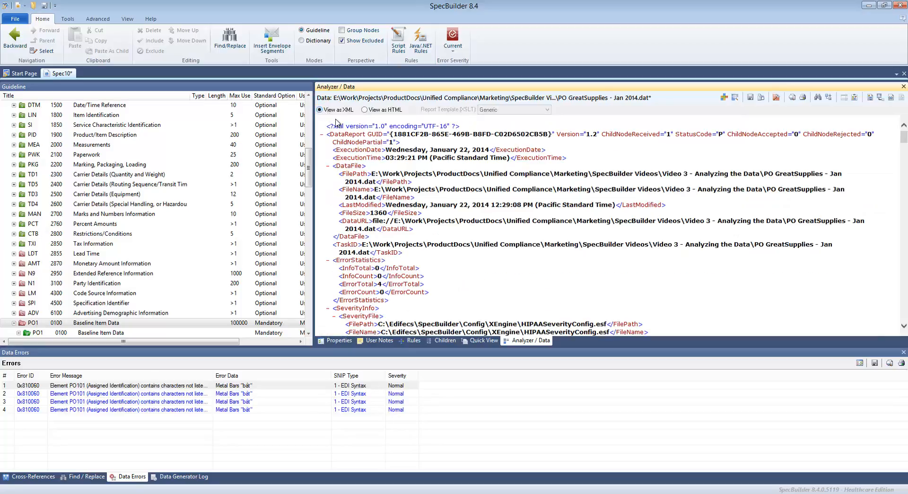
drag(904, 137, 895, 207)
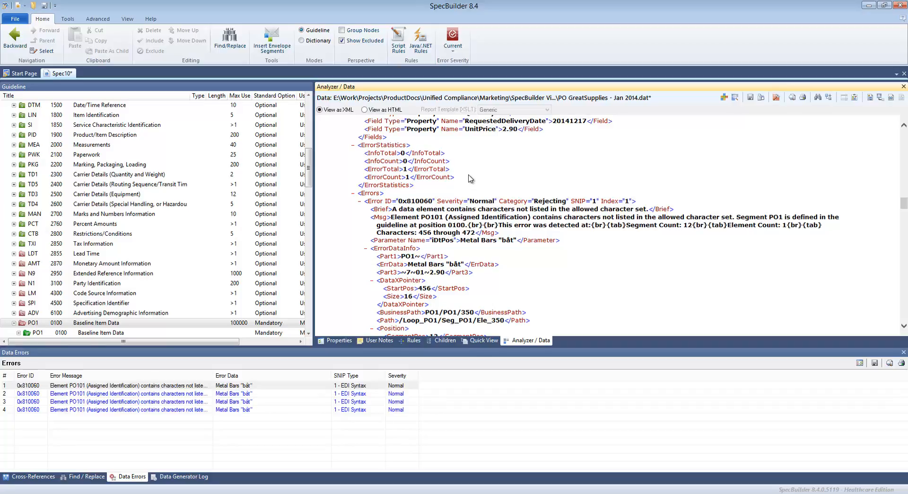
click(364, 110)
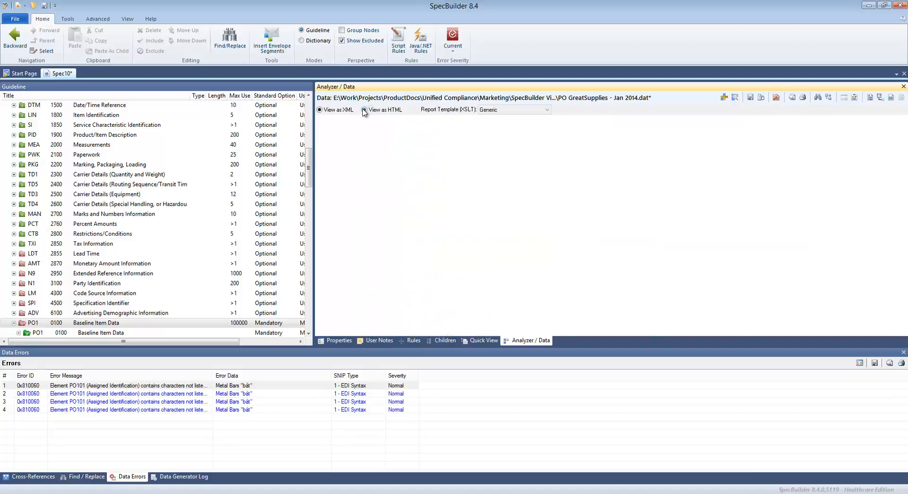
Step: Display the XData report as HTML and read through the envelope information and the segments down to Loop-AMT
click(892, 100)
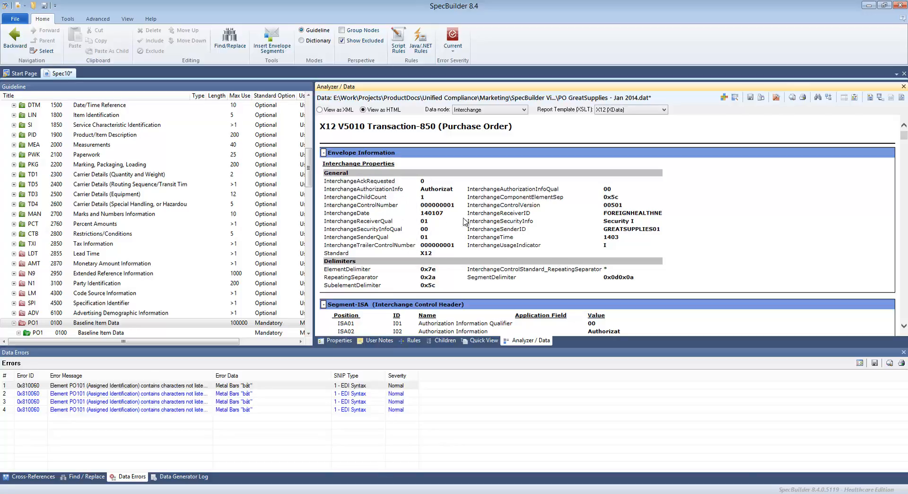
scroll(625, 227, down, 2)
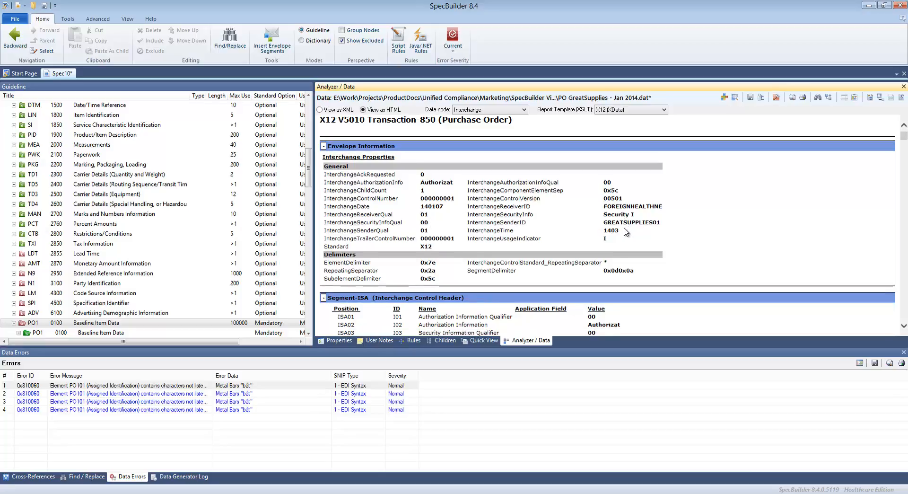
scroll(628, 231, down, 5)
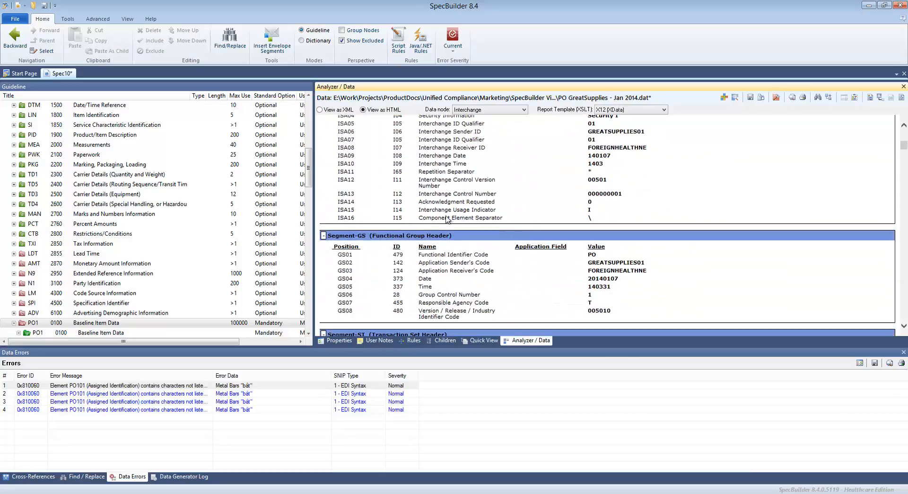
scroll(381, 214, down, 5)
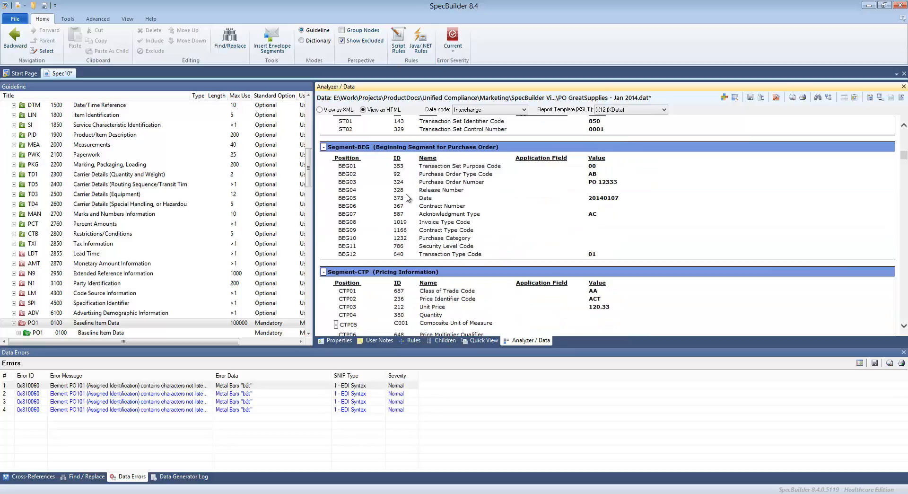
scroll(417, 259, down, 10)
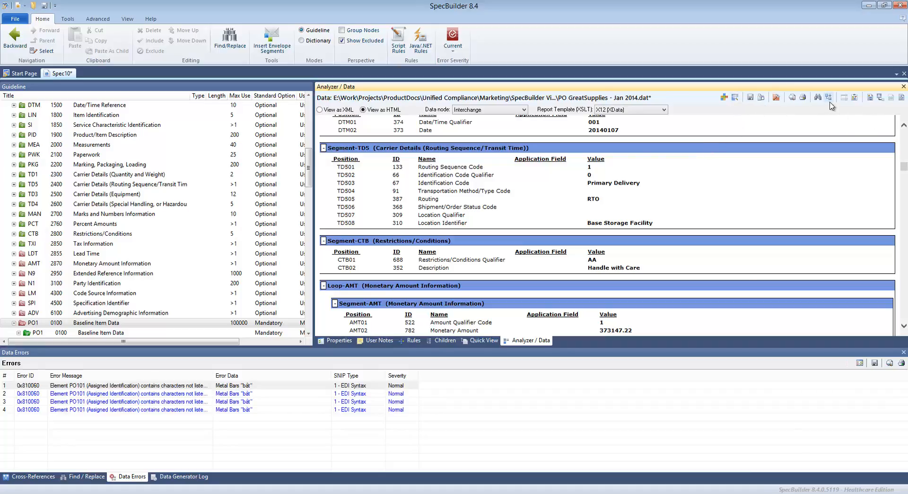
Step: Return to the EDI data tree and locate the elements behind the first two PO101 errors
click(870, 98)
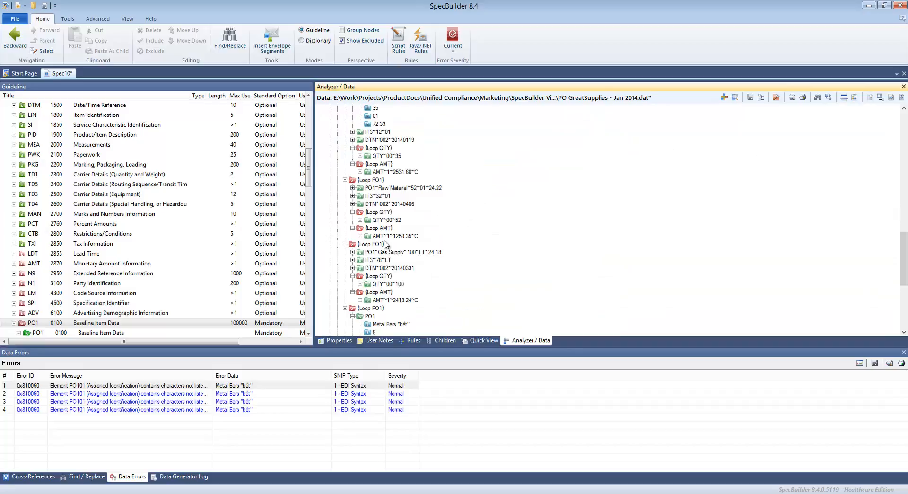
click(246, 386)
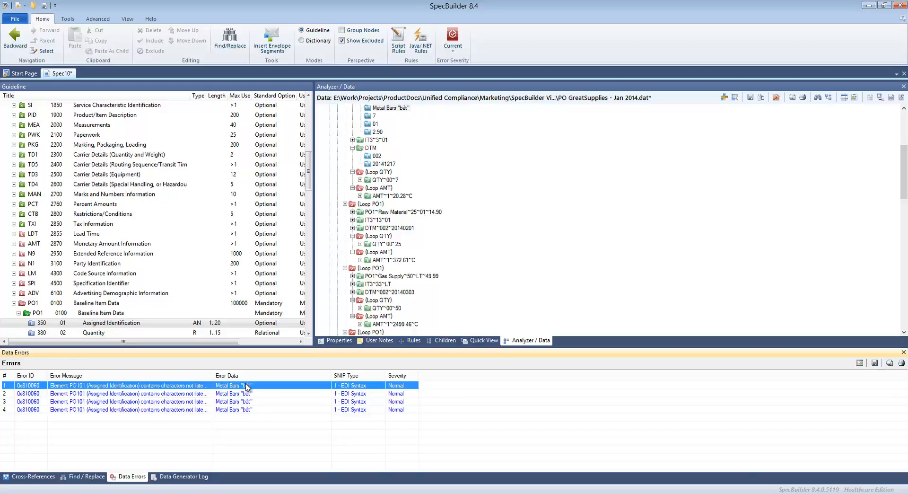
click(253, 393)
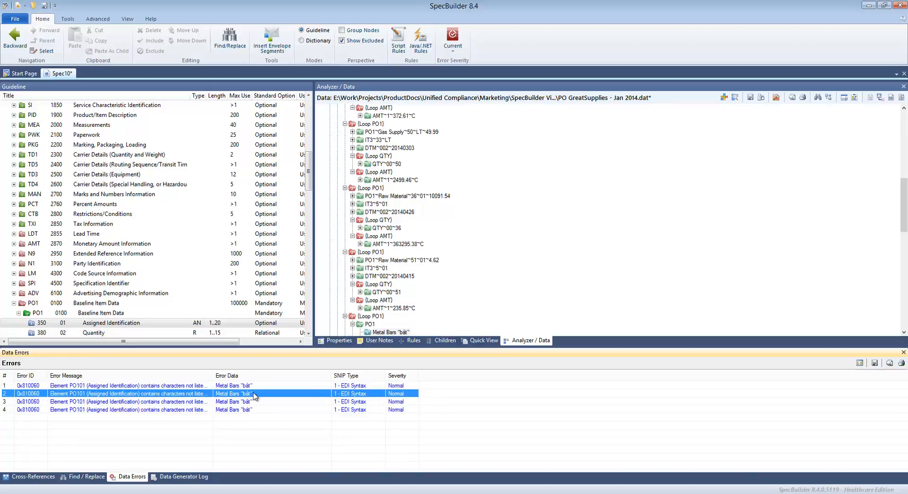
key(Up)
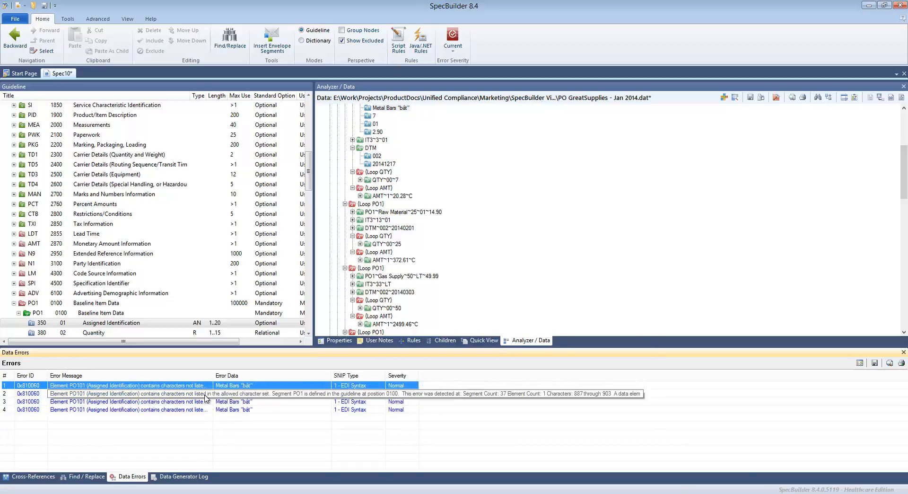
Step: Look through the severity levels that can be assigned to the first PO101 error by Error ID and UPath
right_click(122, 389)
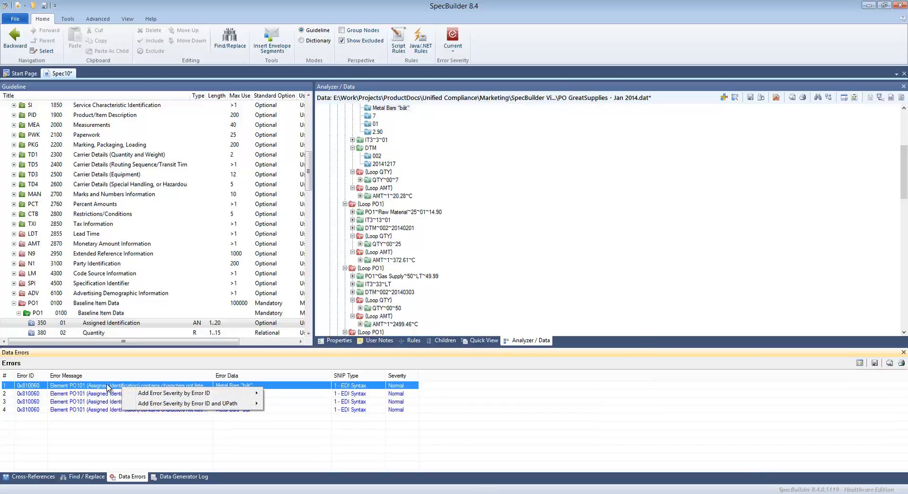
right_click(108, 385)
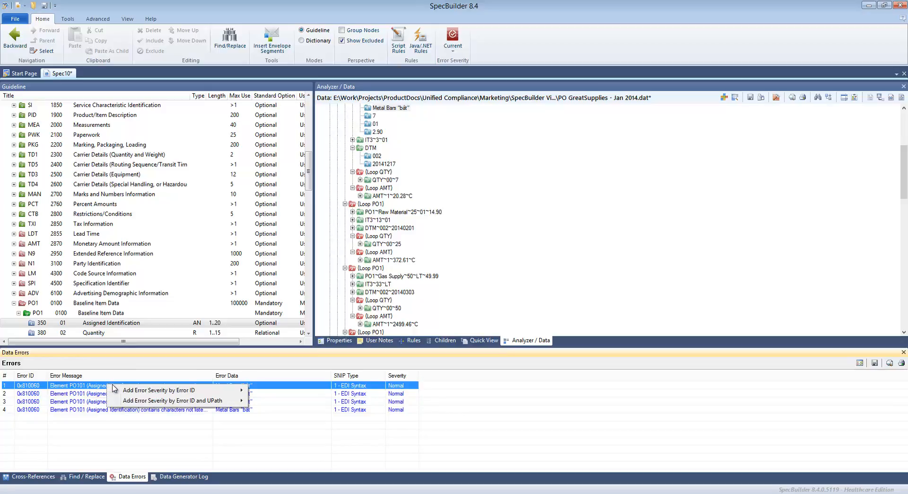
mouse_move(139, 400)
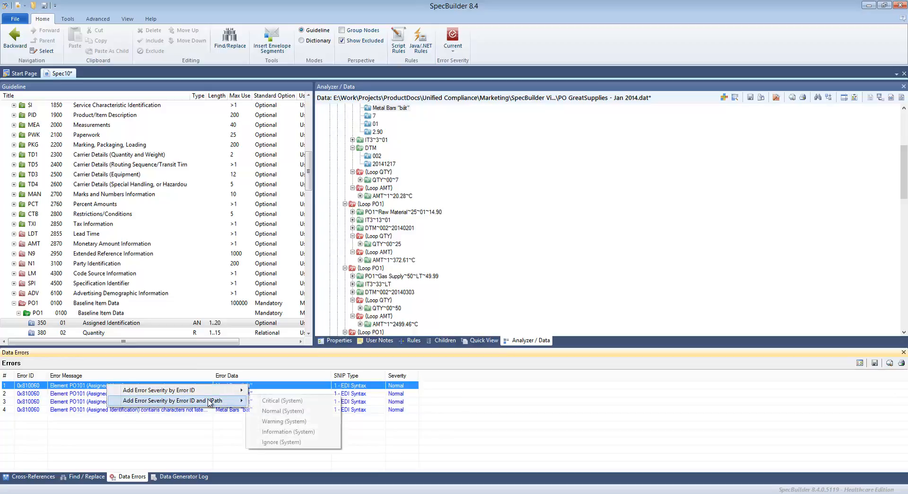
mouse_move(210, 402)
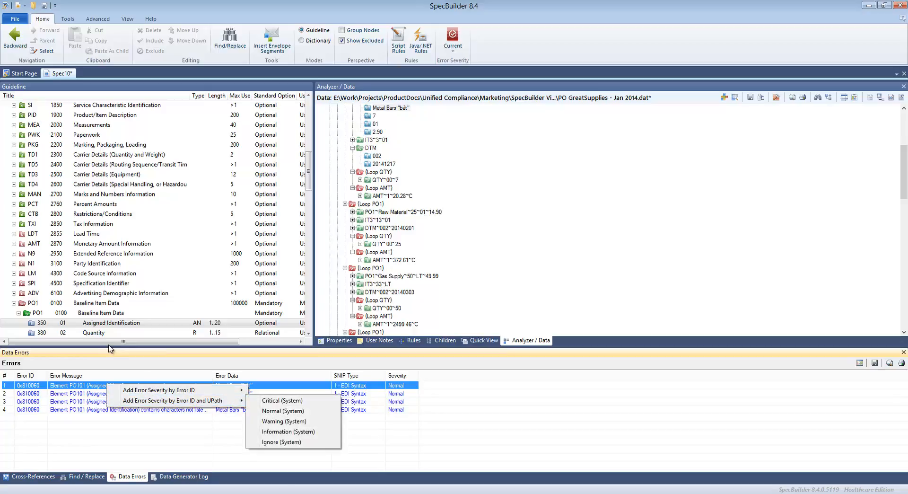
Step: Inspect the UPath of the PO1 Assigned Identification element in the Guideline Node Selector and close it without changes
click(96, 326)
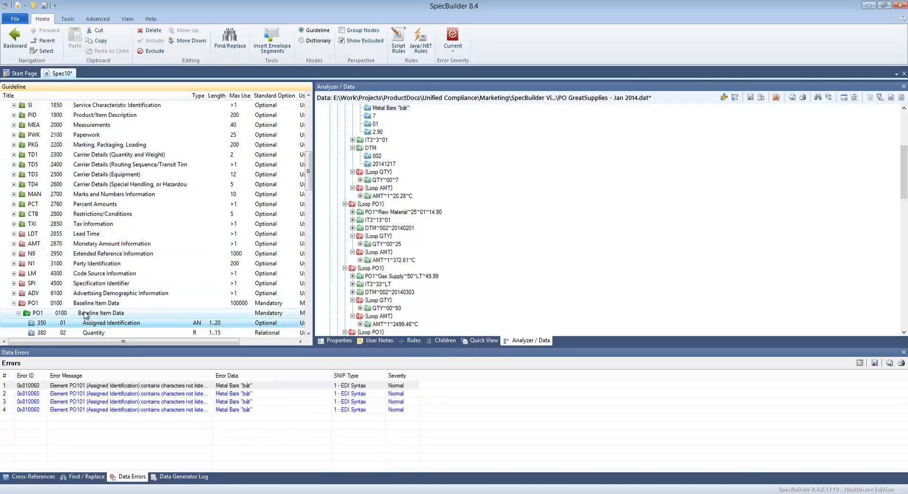
right_click(87, 325)
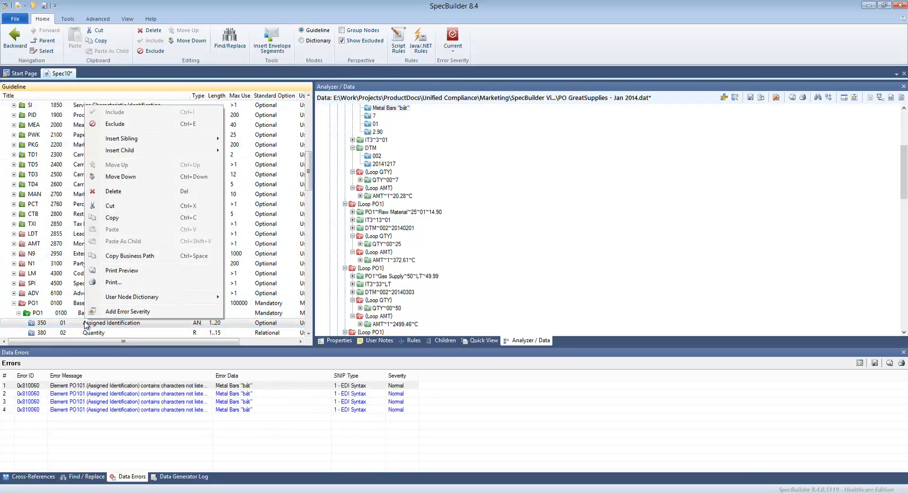
click(82, 325)
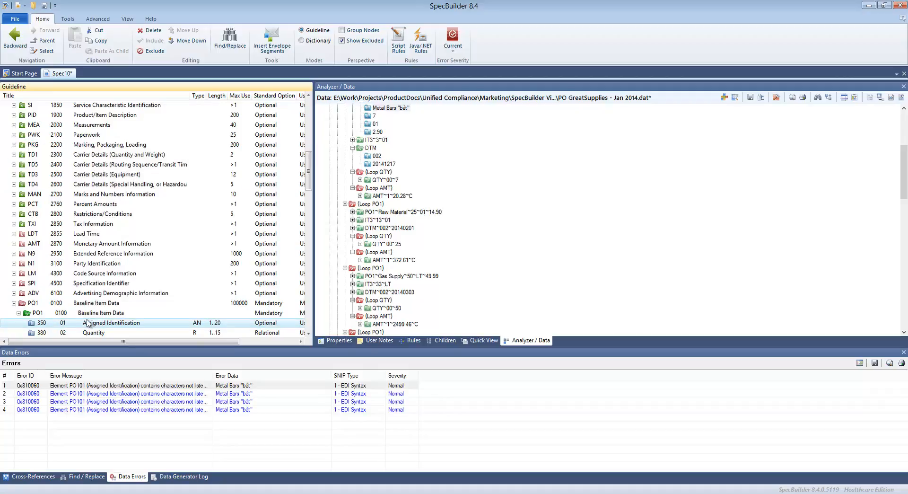
click(43, 51)
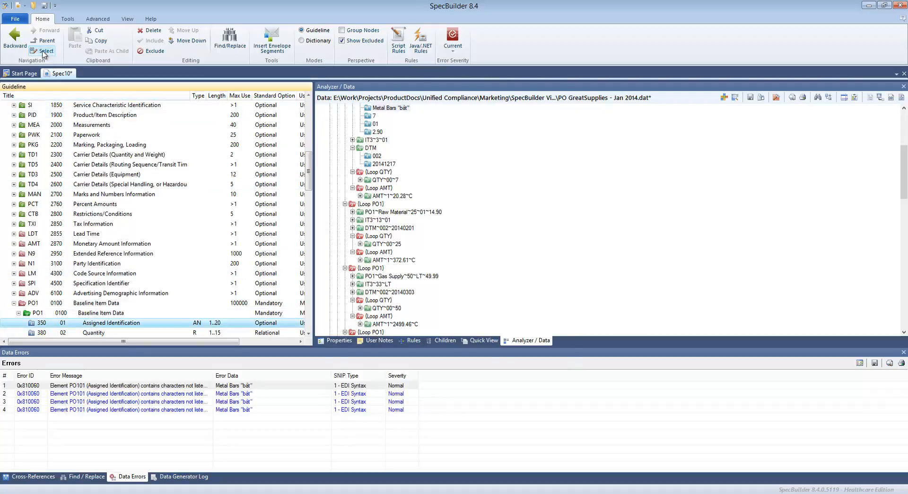
drag(391, 304, 519, 301)
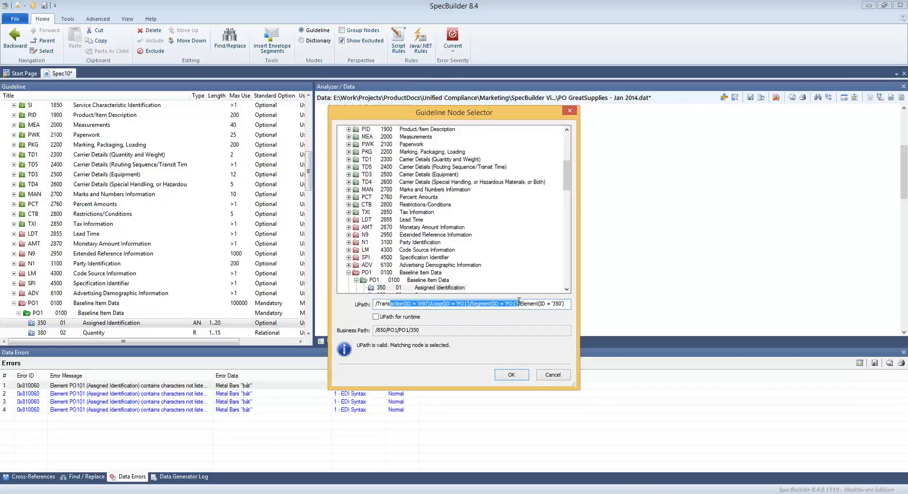
double_click(430, 304)
double_click(462, 304)
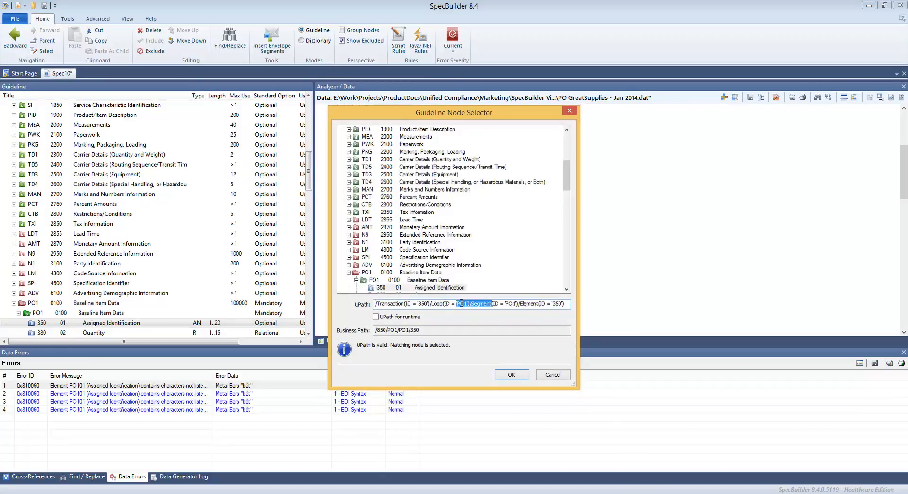
click(462, 303)
click(552, 375)
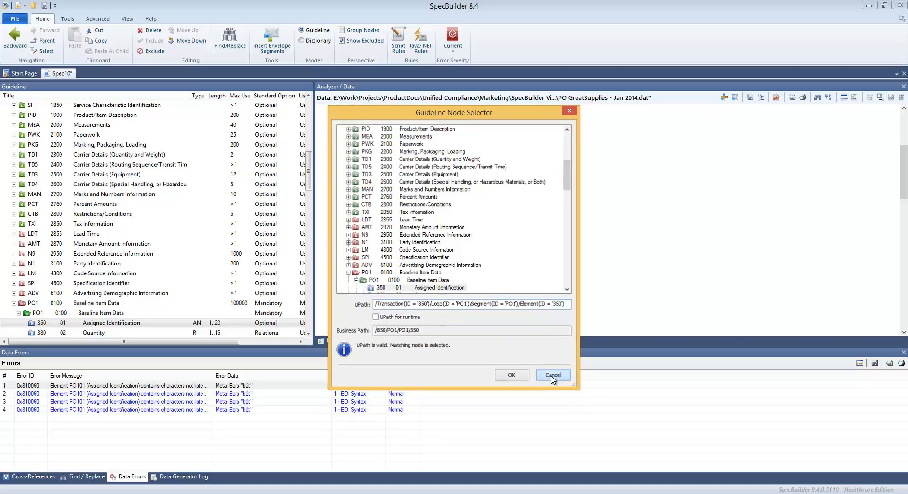
Step: Add a Warning (System) error severity by Error ID and UPath for the first PO101 error
right_click(158, 386)
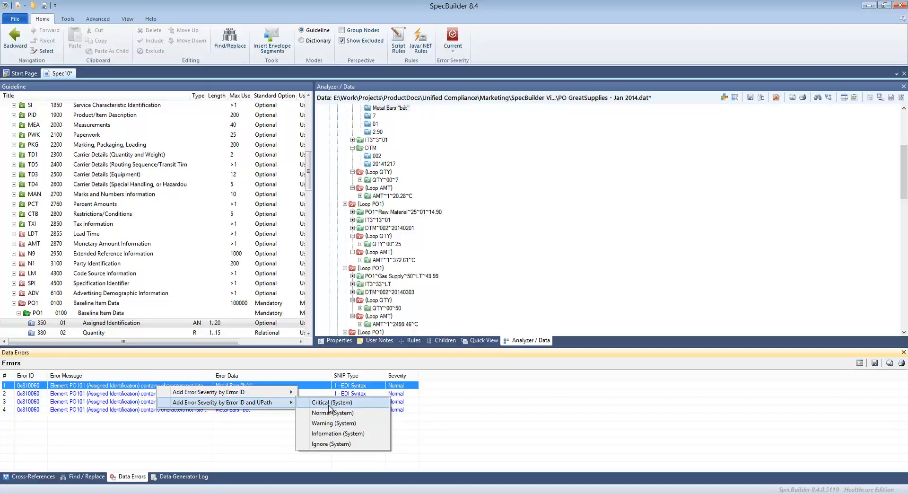
click(82, 402)
click(167, 387)
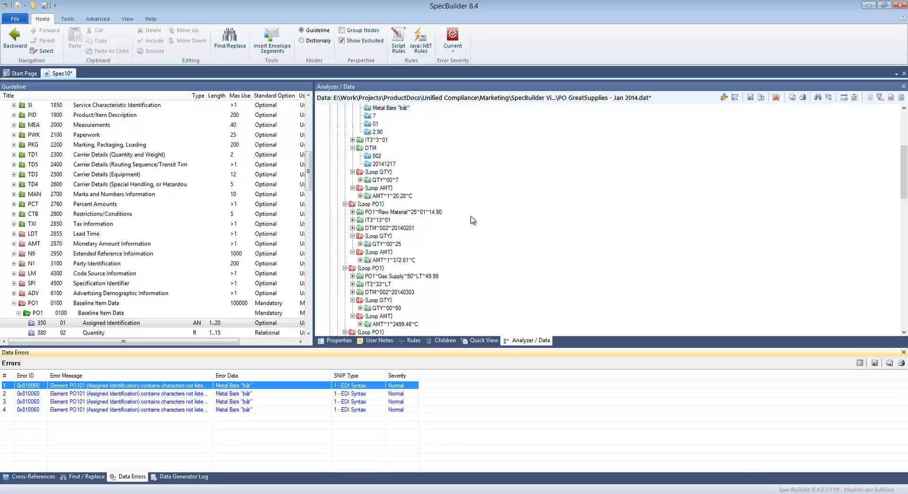
drag(904, 173, 904, 137)
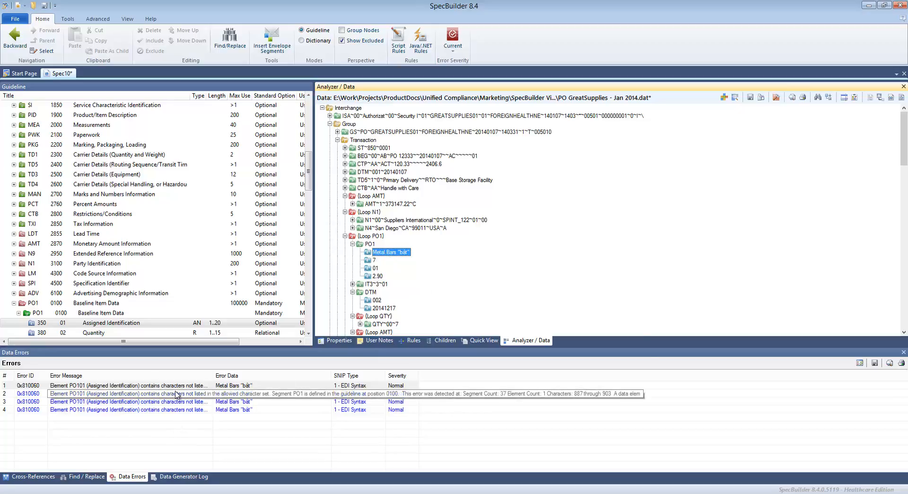
right_click(183, 388)
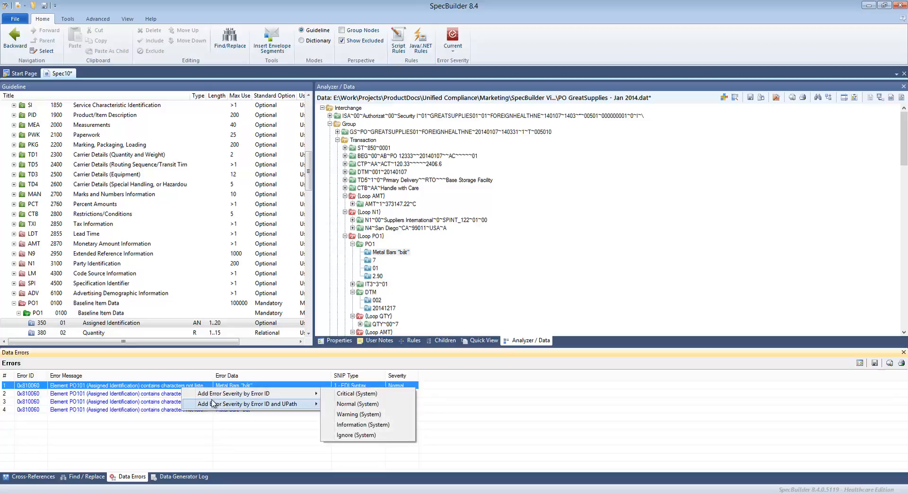
mouse_move(211, 405)
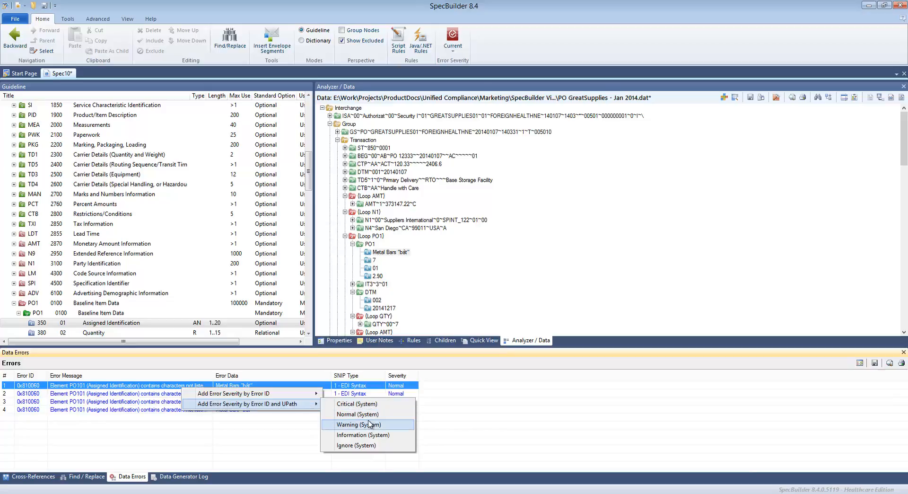
click(357, 429)
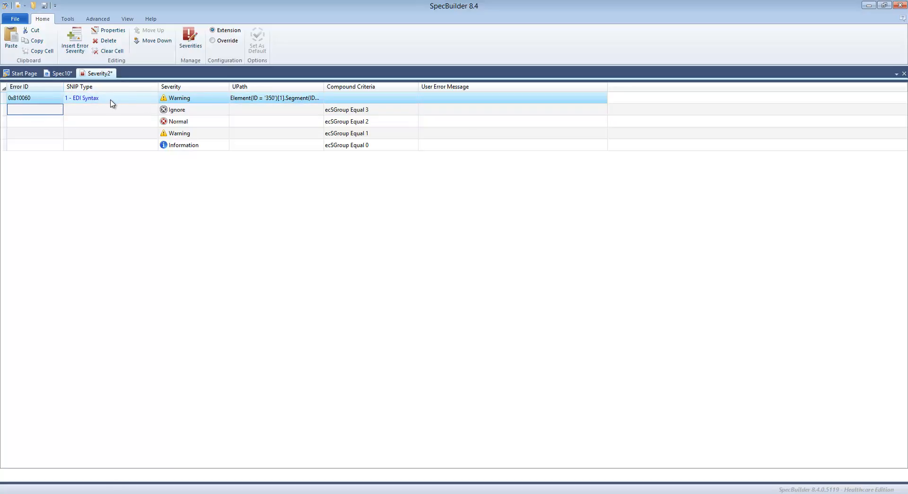
Step: Review the new Warning entry's severity and save the error severity configuration as Great Supplies Severity
click(206, 99)
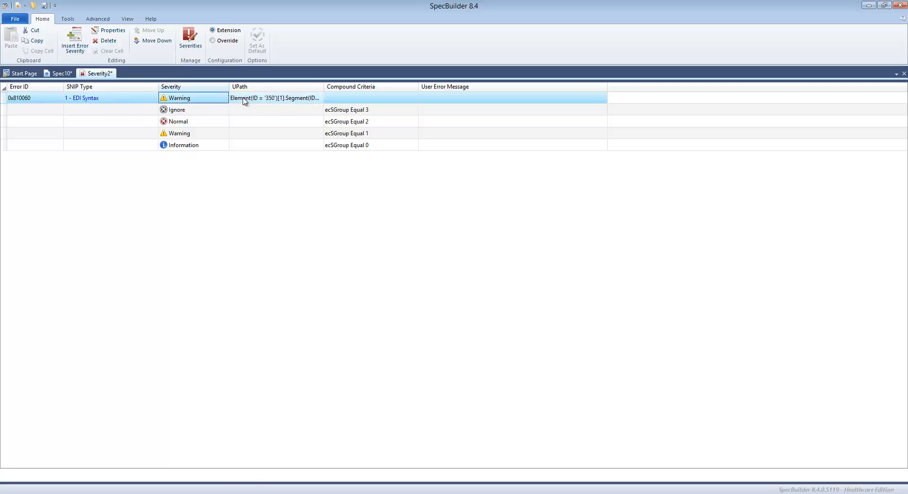
click(221, 100)
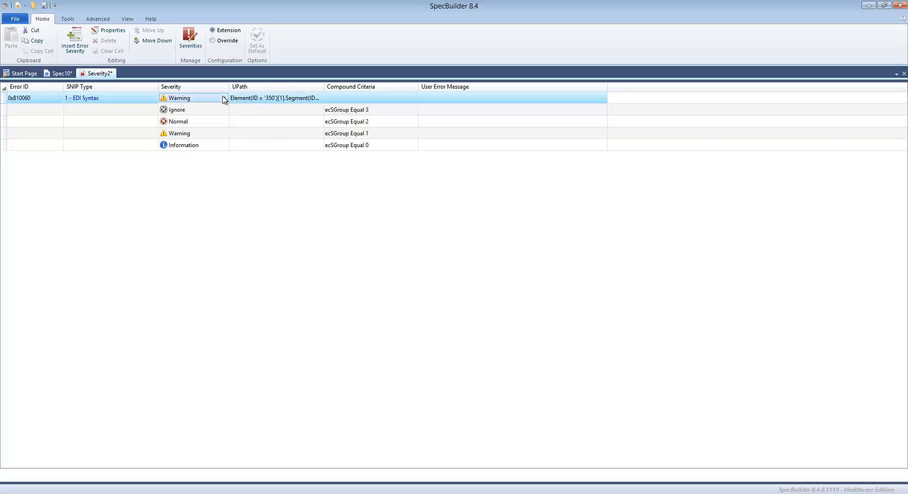
key(ctrl+s)
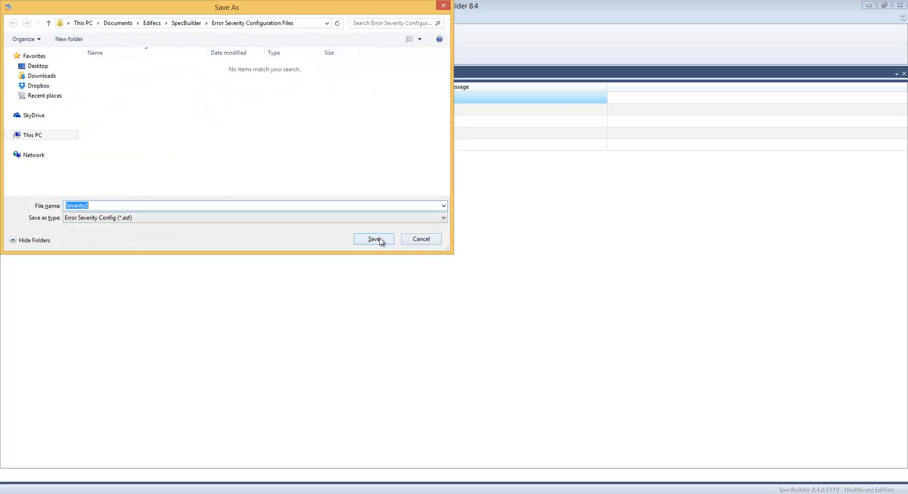
text(Great Supplies)
click(374, 239)
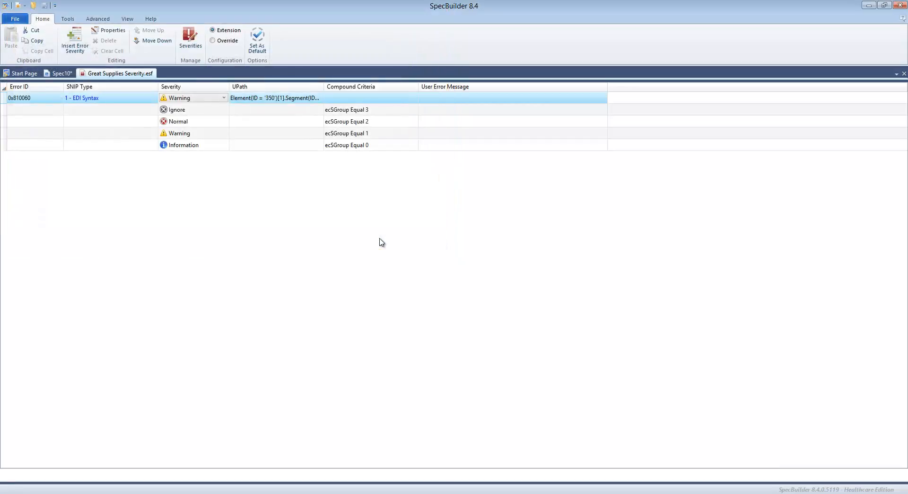
Step: Check that the Spec10 guideline uses Great Supplies Severity.esf as its current error severity configuration and re-analyze the data
click(61, 73)
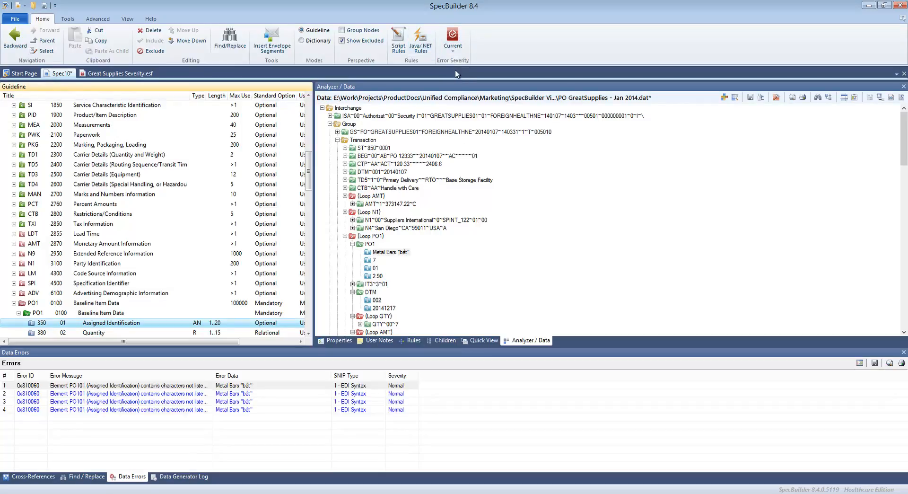
click(452, 47)
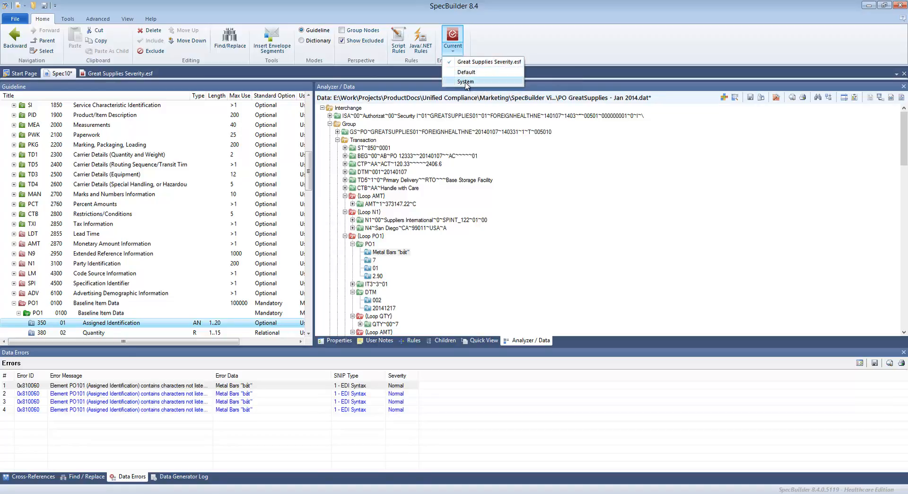
click(102, 74)
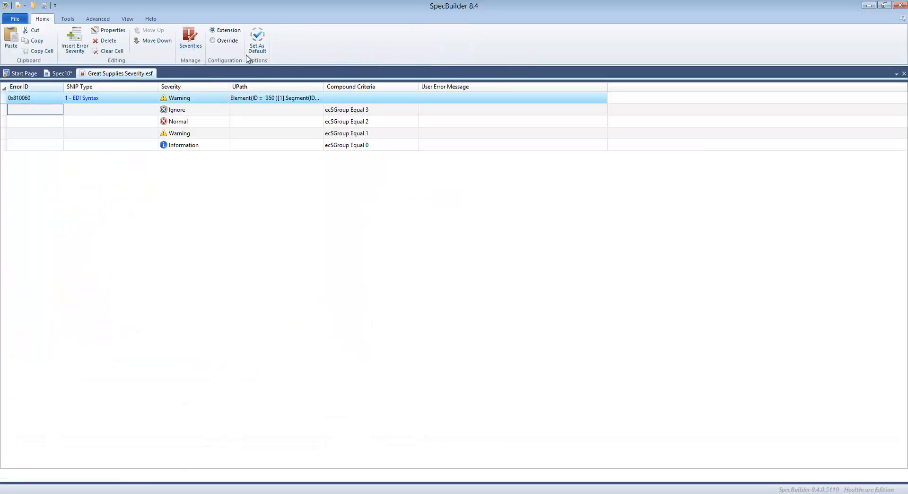
click(65, 76)
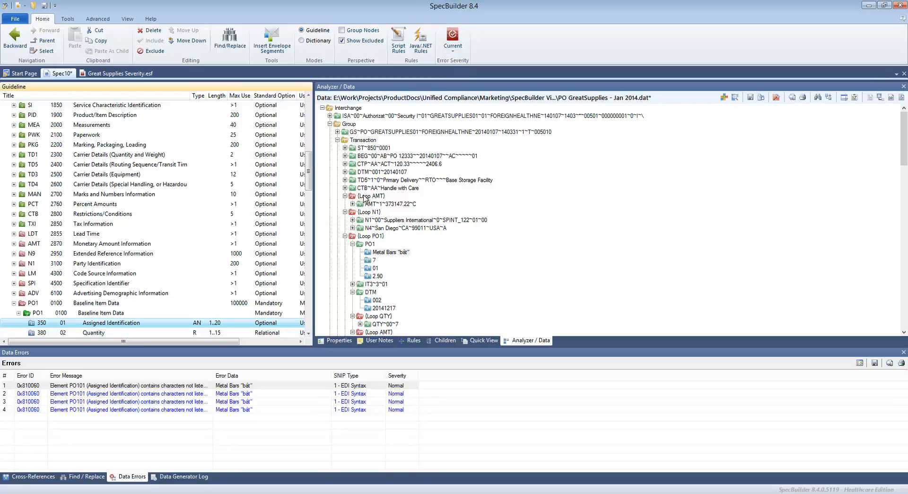
click(735, 99)
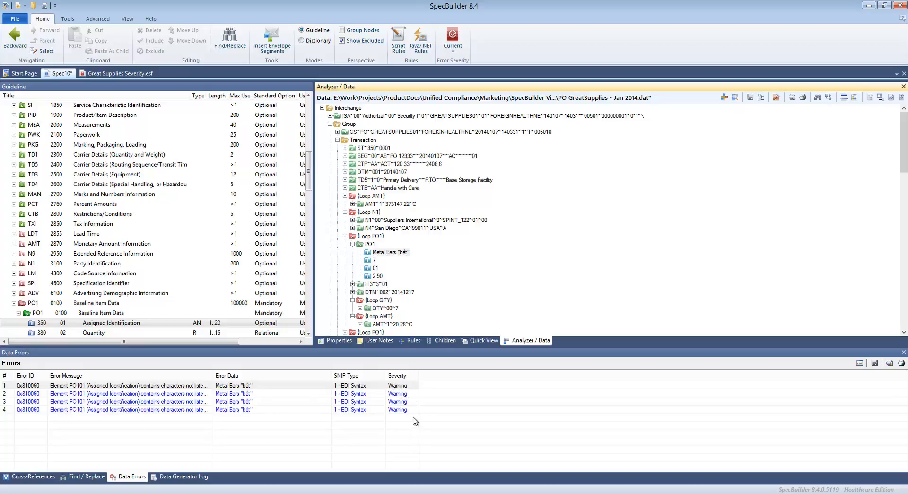
Step: Locate the fourth, third and first PO101 Assigned Identification errors in the analyzed data
click(398, 411)
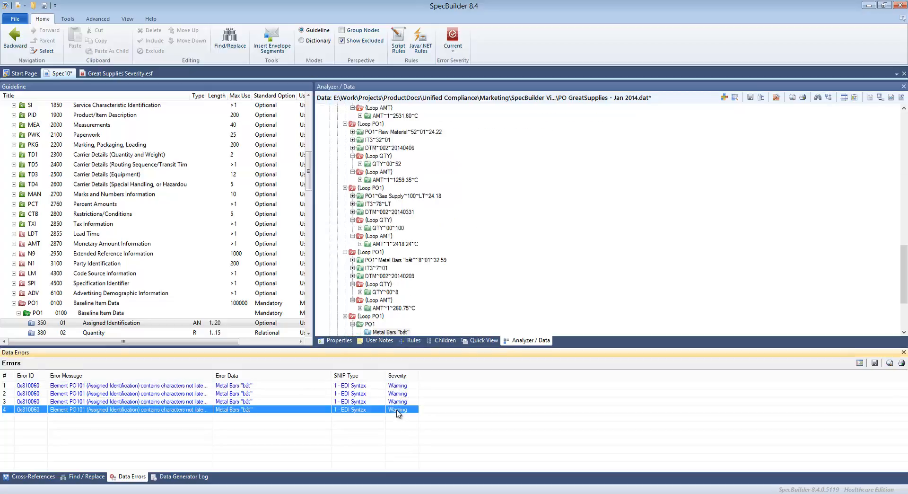
click(400, 402)
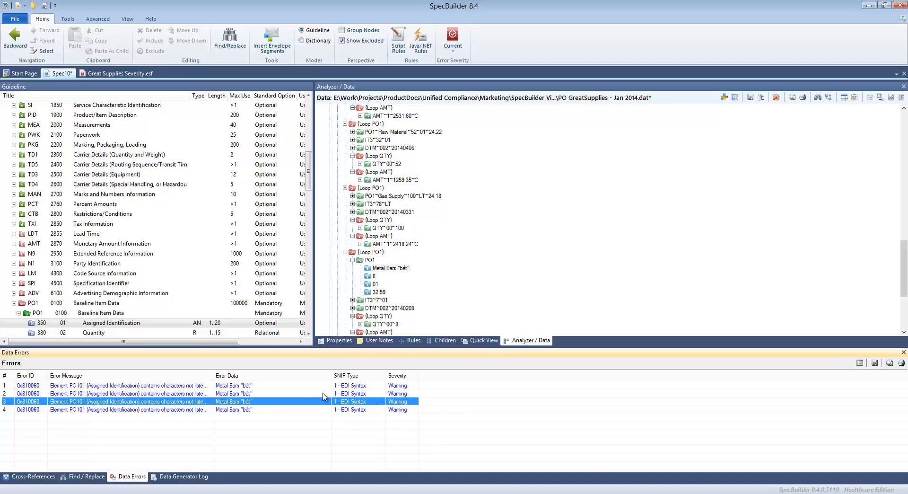
click(263, 386)
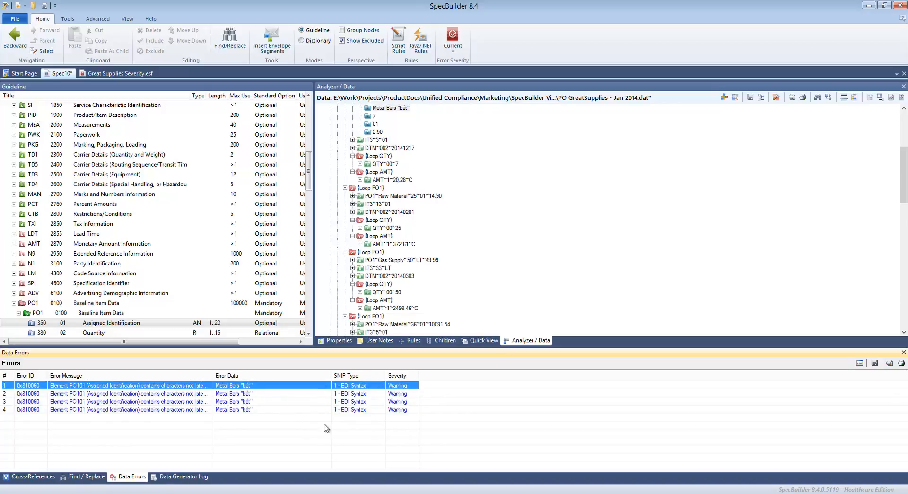
Step: Set the severity of the 0x810060 entry in Great Supplies Severity.esf to Ignore and save the configuration
click(126, 74)
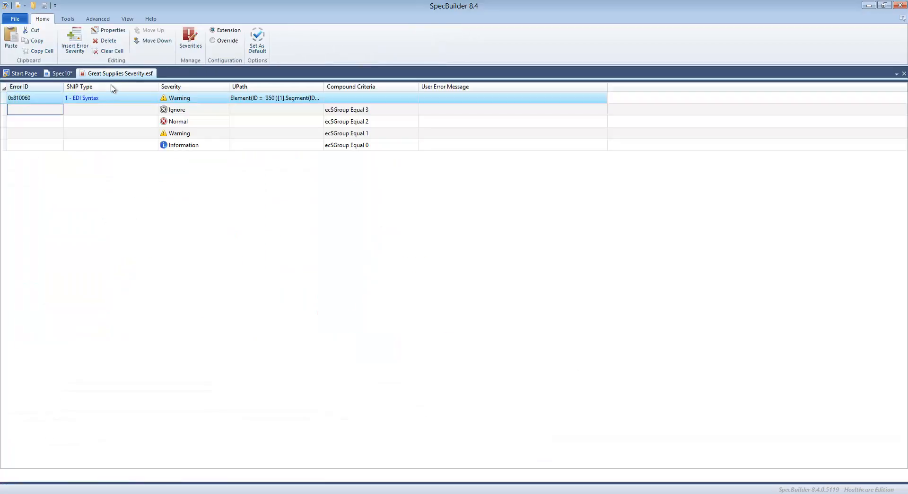
click(220, 100)
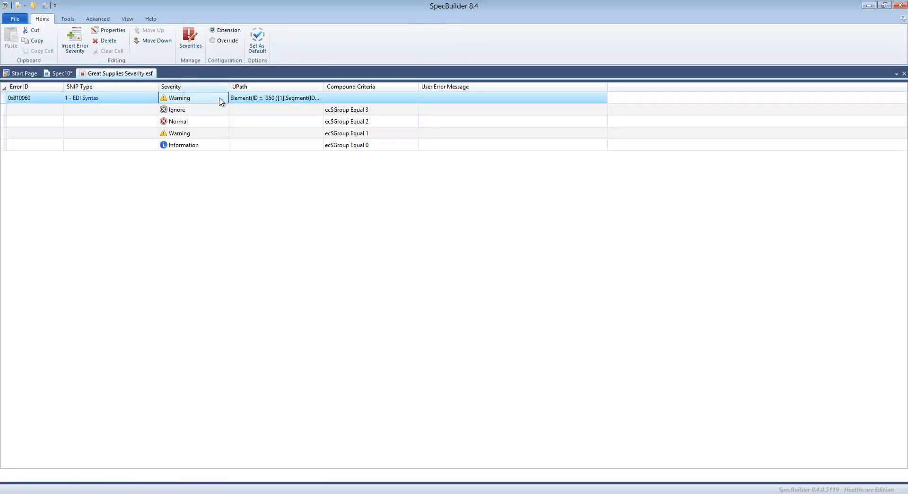
click(222, 99)
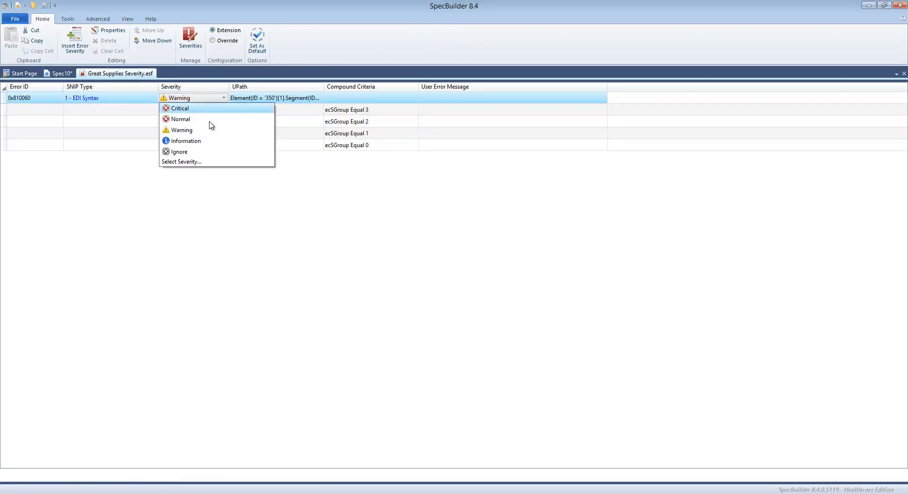
click(188, 152)
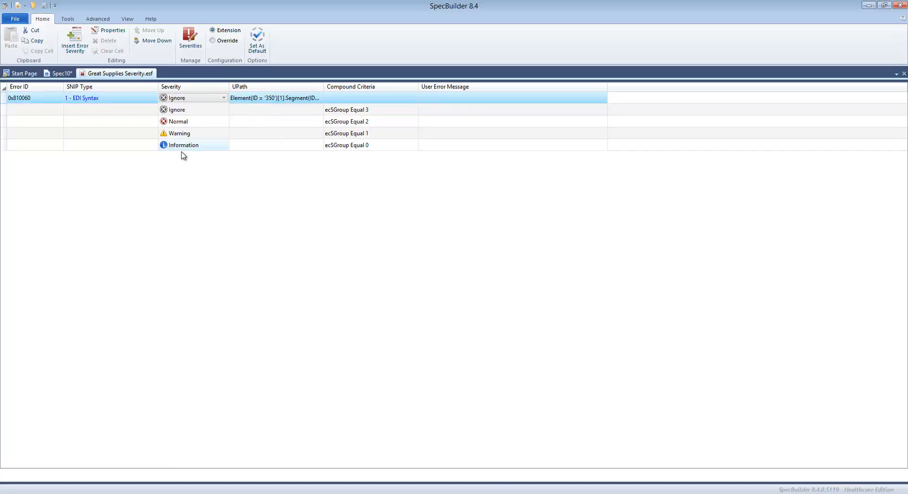
click(101, 135)
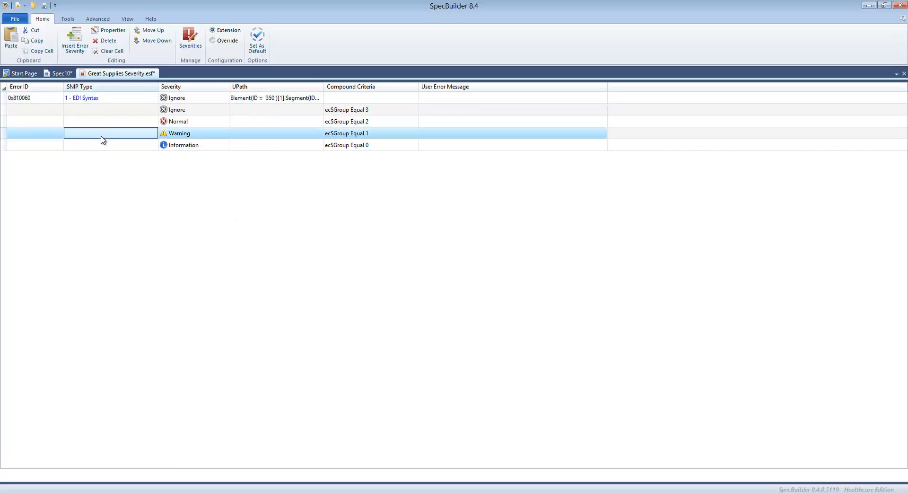
key(ctrl+s)
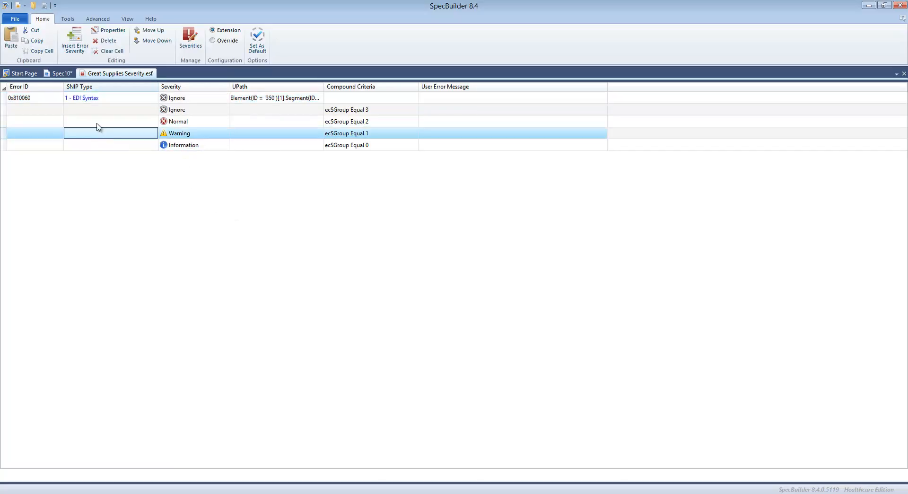
Step: Check the error severity configuration selected for the Spec10 guideline and re-analyze the purchase order data
click(59, 75)
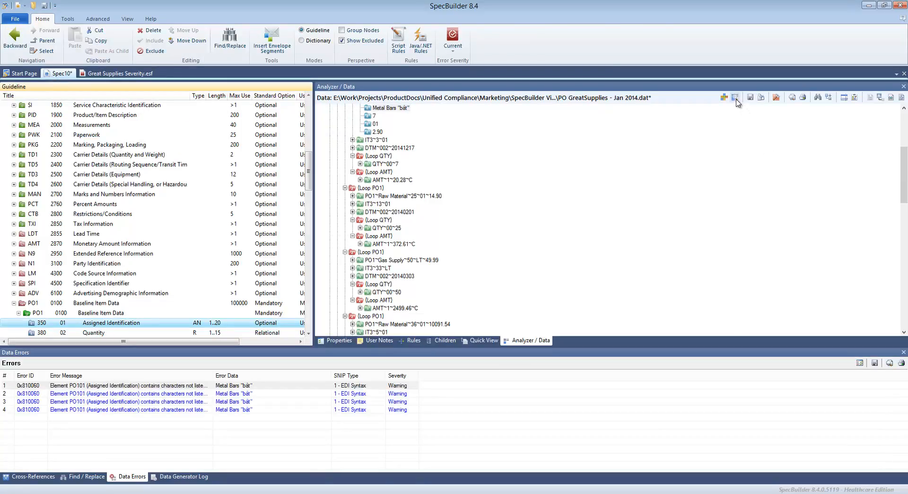
click(453, 51)
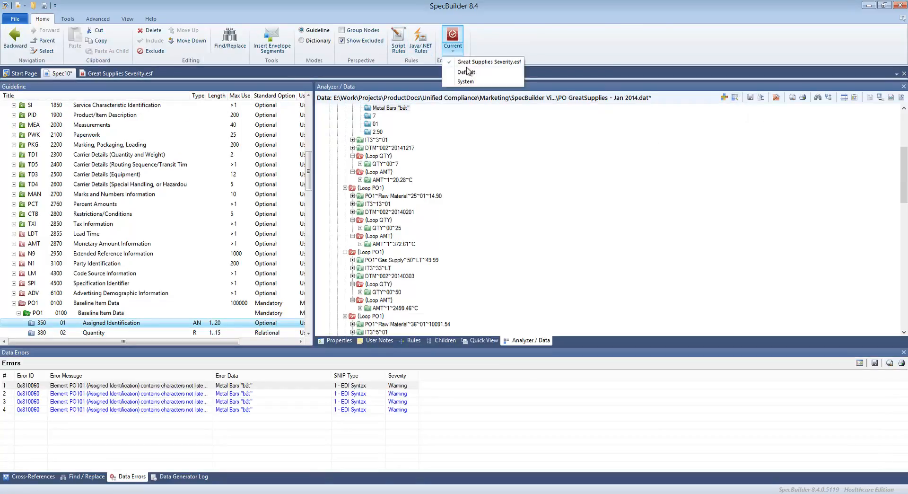
click(651, 178)
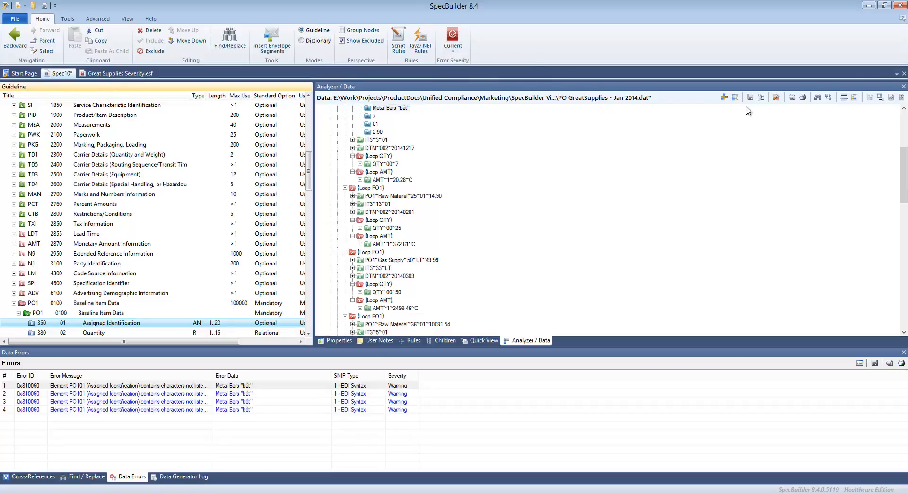
click(735, 97)
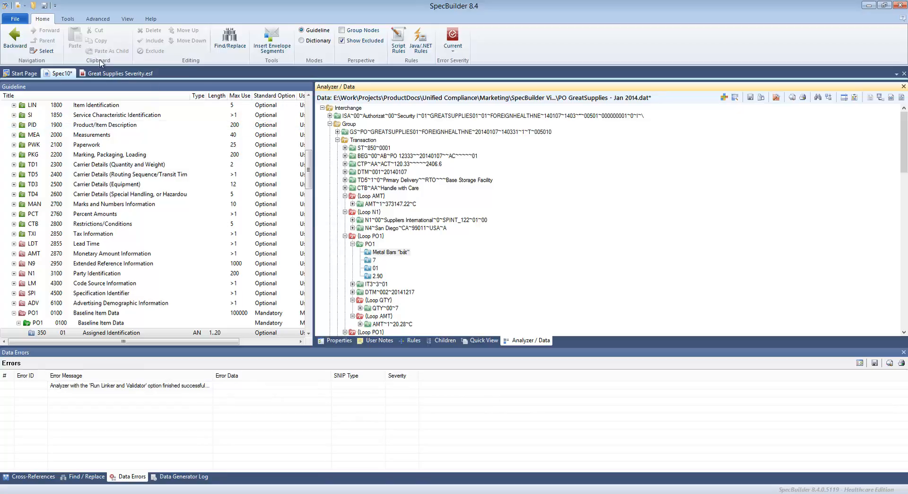
Step: Review the severity, compound criteria and UPath of the 0x810060 entry in Great Supplies Severity.esf
click(119, 74)
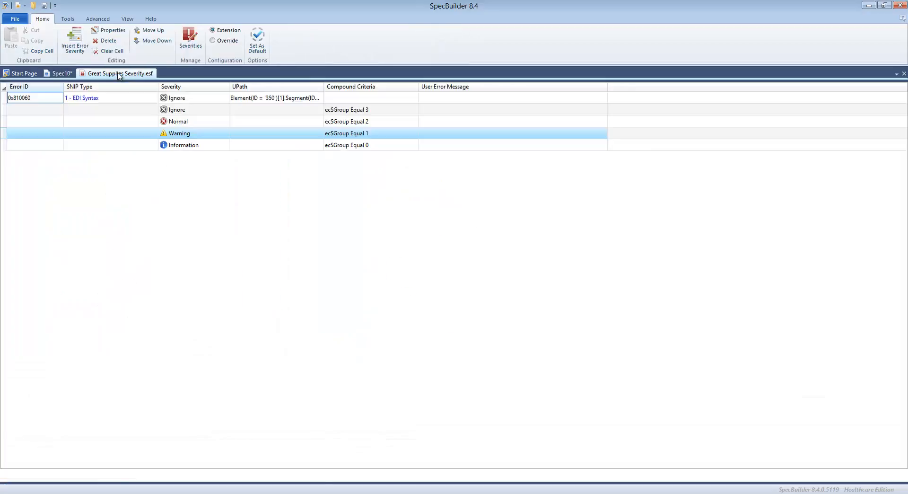
click(200, 100)
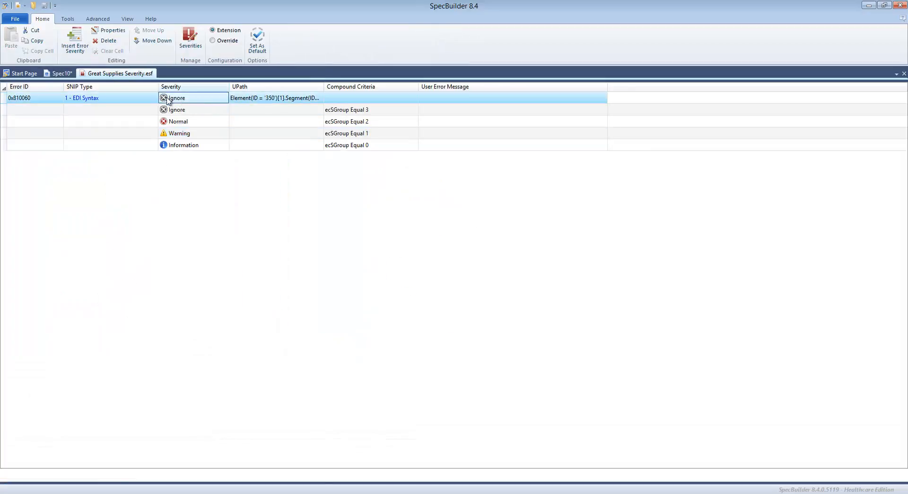
click(356, 101)
click(355, 102)
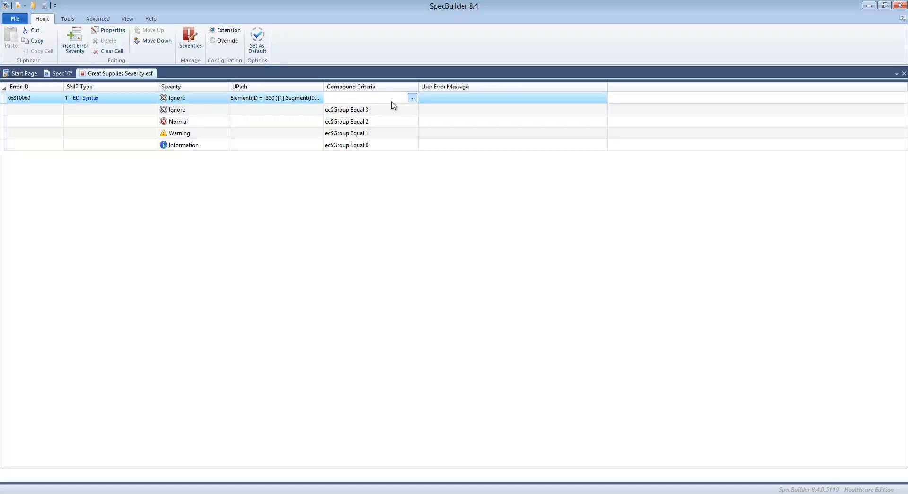
click(303, 123)
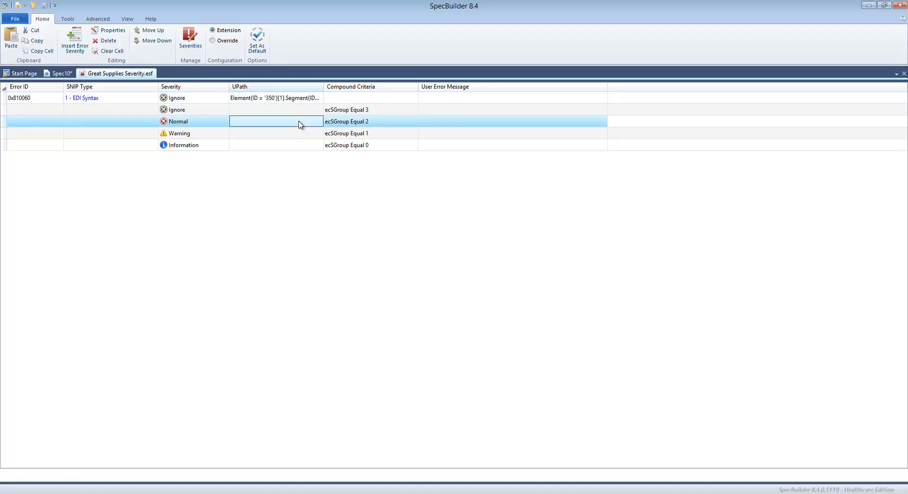
click(251, 100)
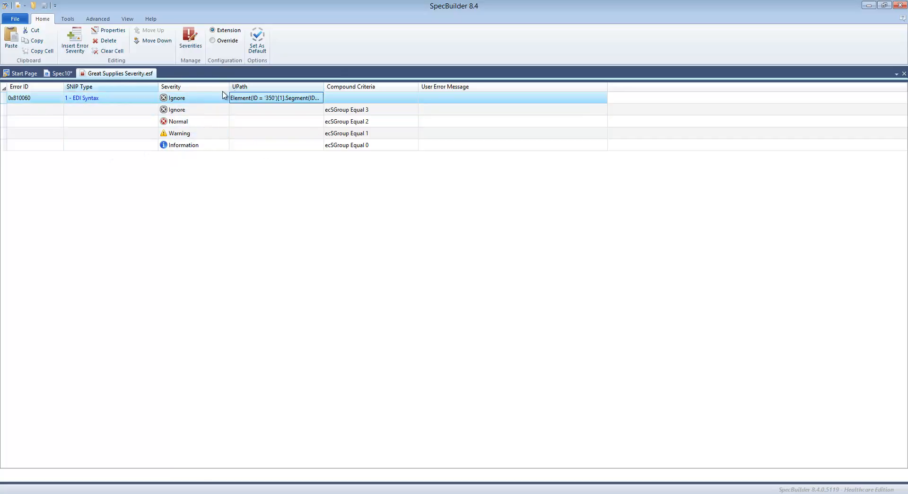
Step: View Spec10's TD5 carrier details segment as a form, look through the Shipment/Order Status Code options, and return to the tree view
click(62, 73)
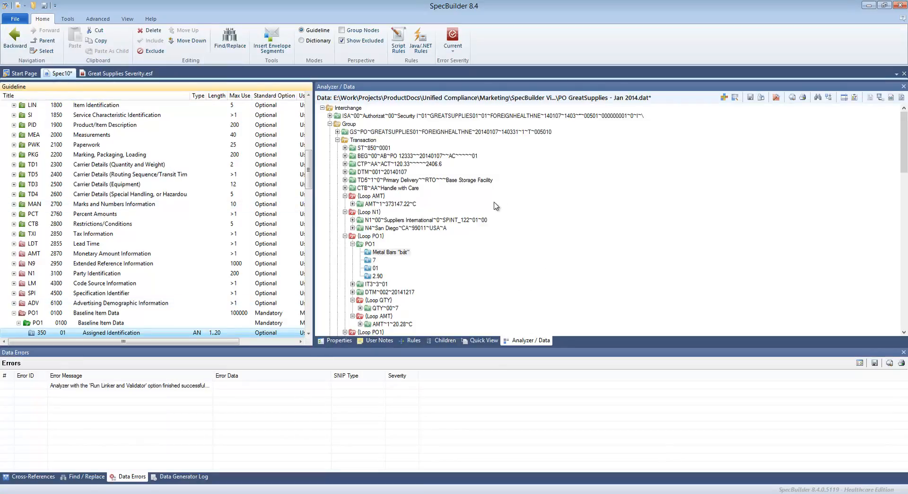
click(431, 182)
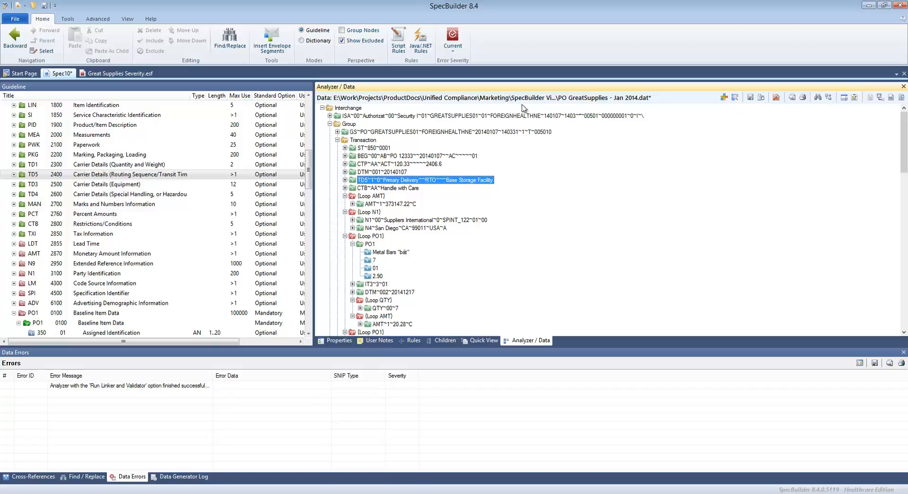
click(881, 98)
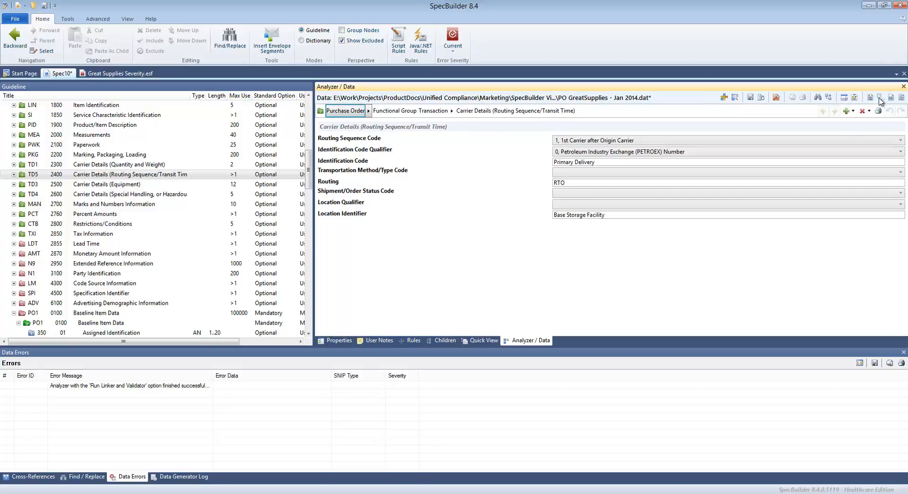
click(567, 195)
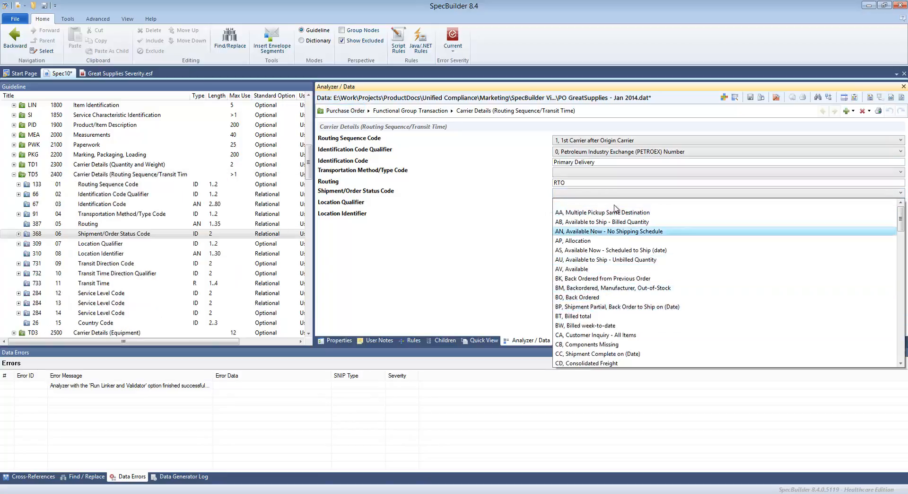
click(470, 239)
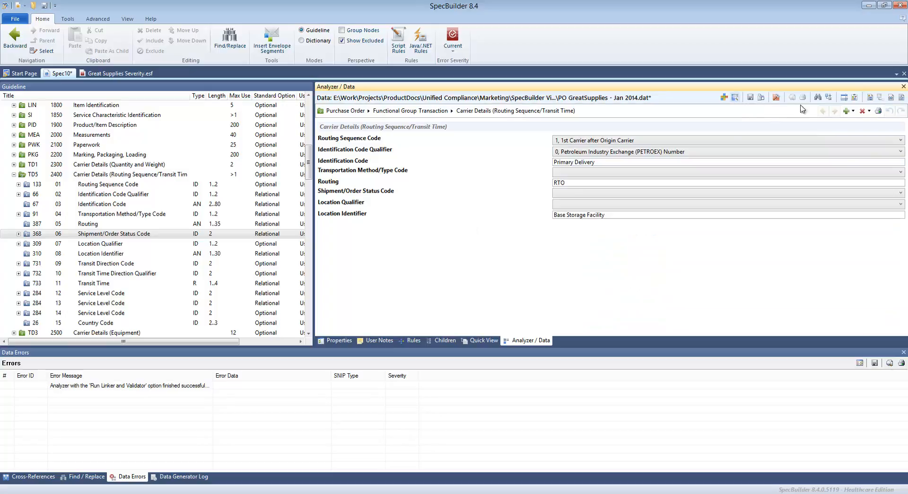
click(869, 97)
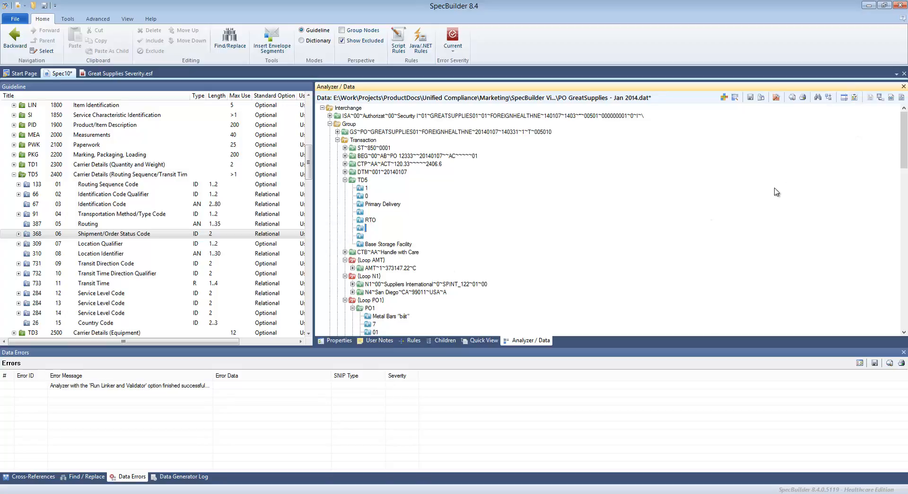
Step: Inspect the interchange delimiters and the general Data View Options, closing both dialogs without changes
click(843, 101)
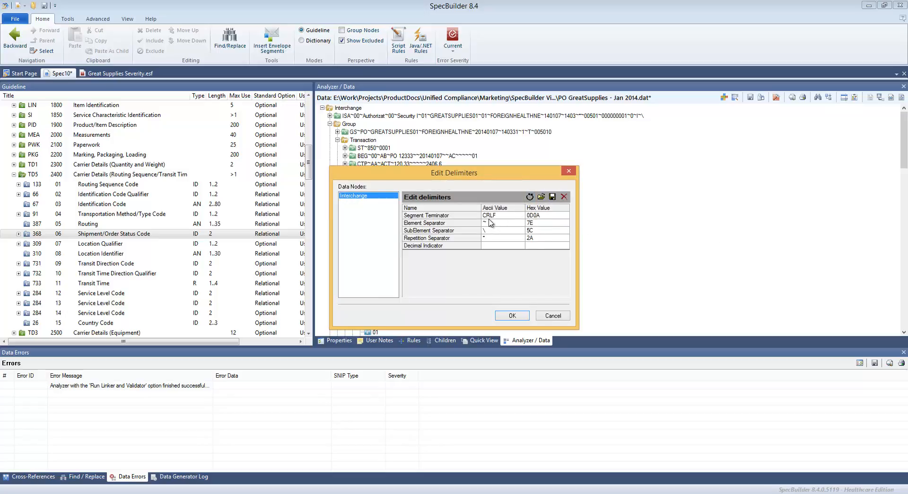
click(551, 317)
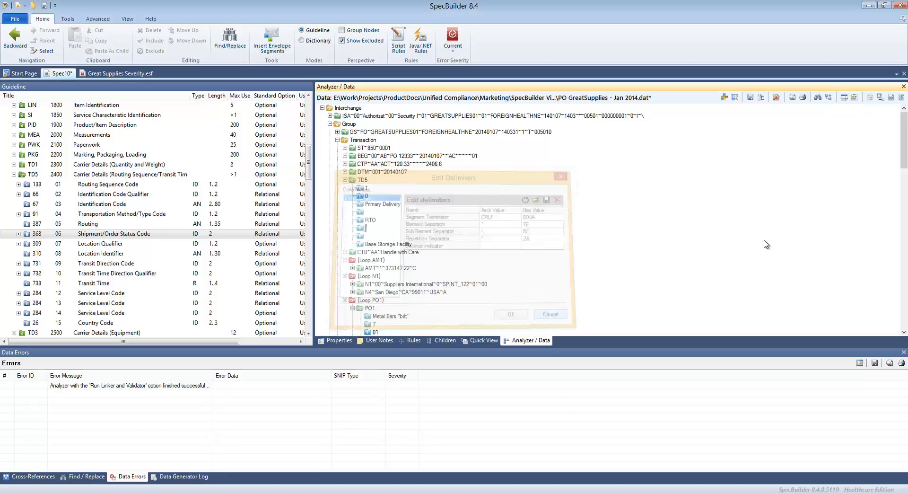
click(853, 99)
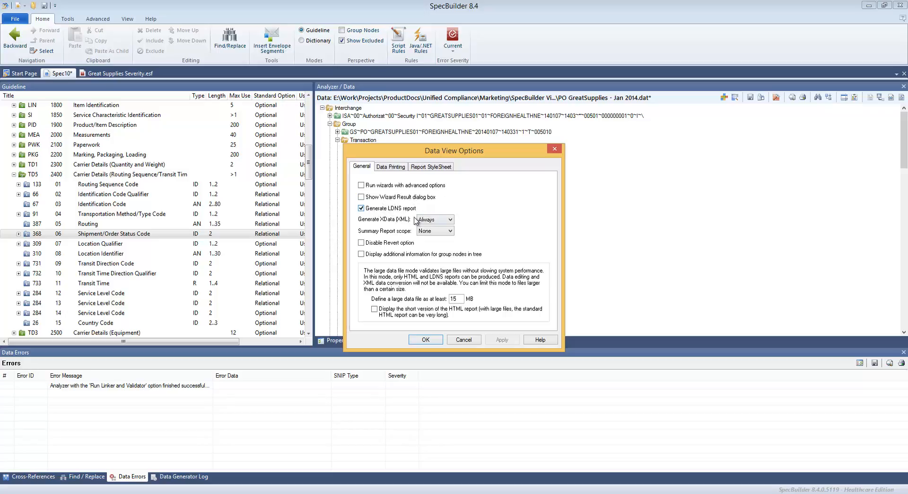
click(470, 340)
Step: Review the Splitting Report through its last BaselineItemData entries and recheck the report generation settings in Data View Options without changes
click(901, 99)
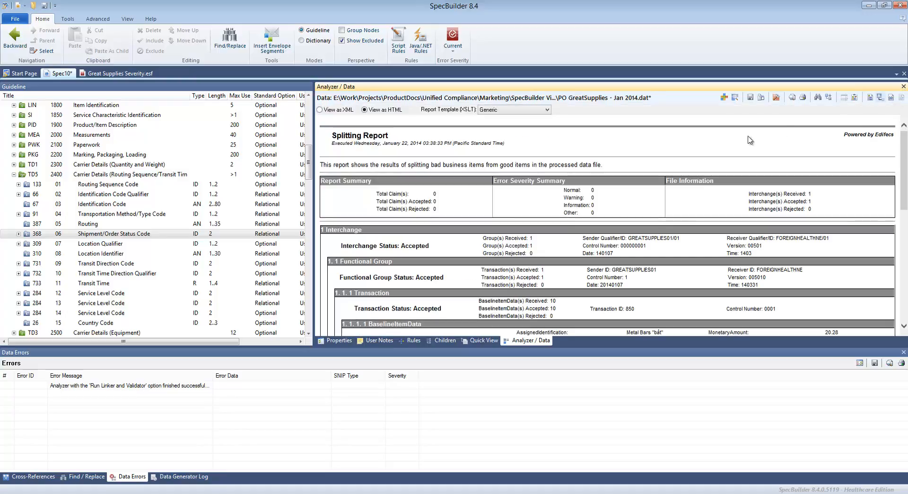
scroll(473, 189, down, 5)
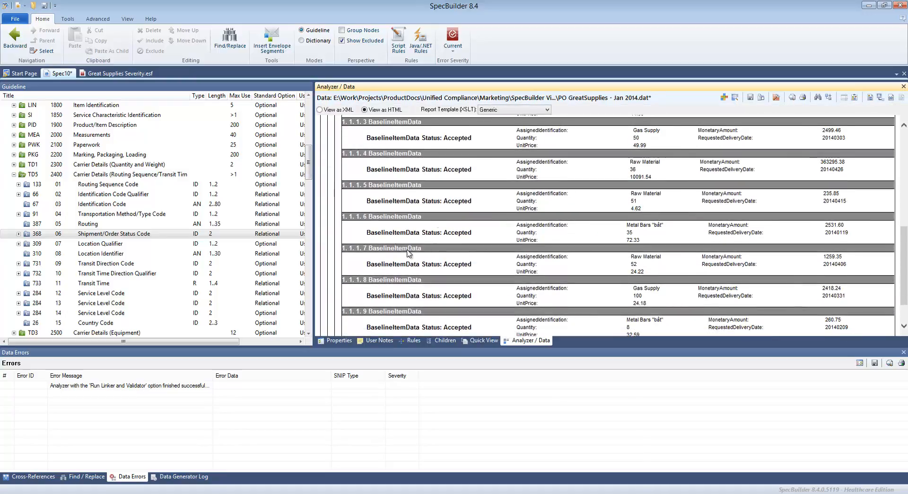
scroll(901, 115, down, 1)
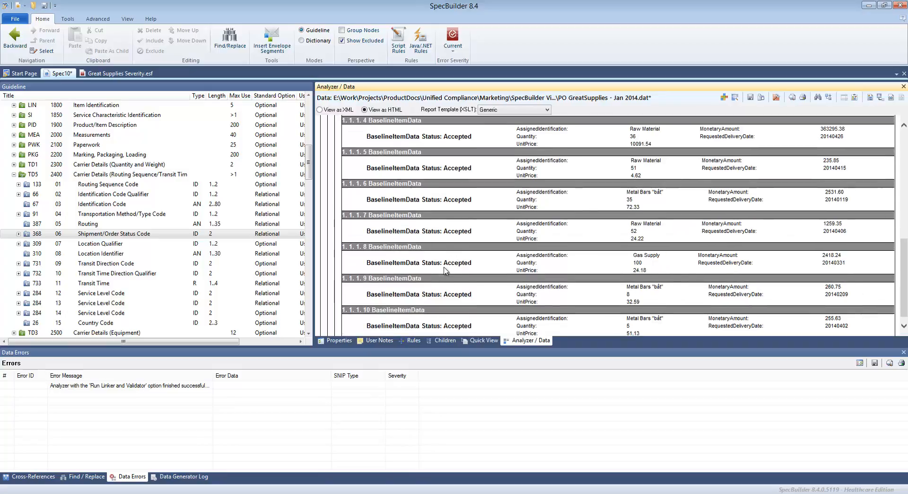
click(854, 97)
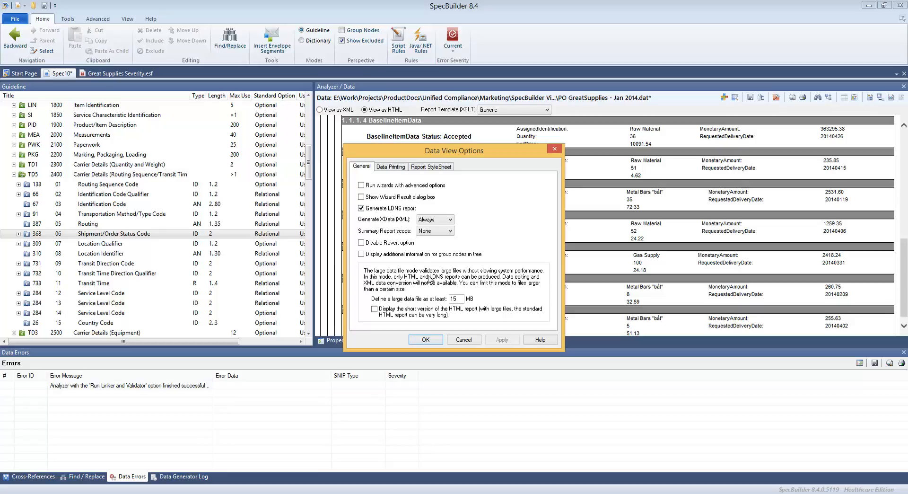
click(464, 339)
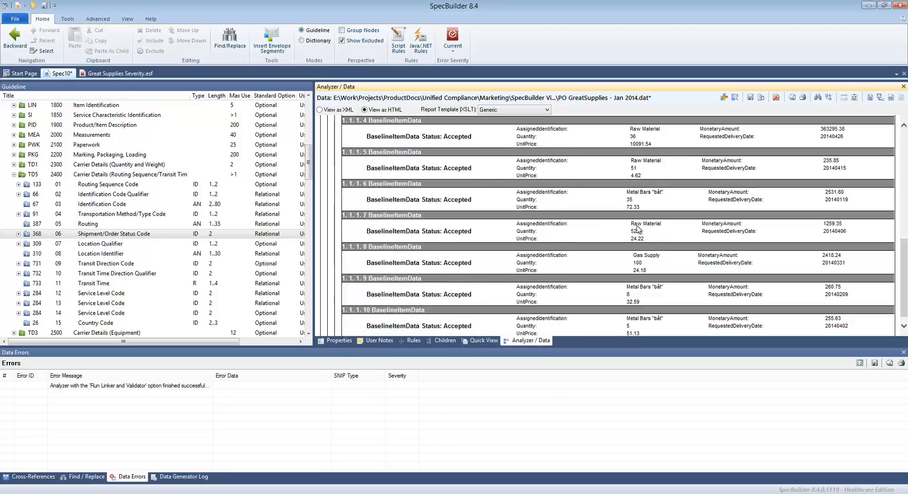
Step: Review the X12 850 purchase order XData report as HTML and switch it to the XML view
click(879, 98)
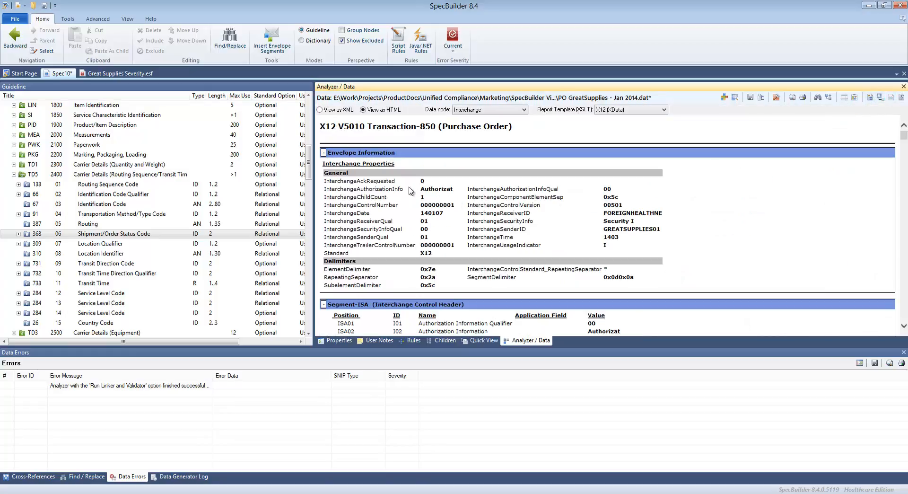
scroll(407, 179, down, 5)
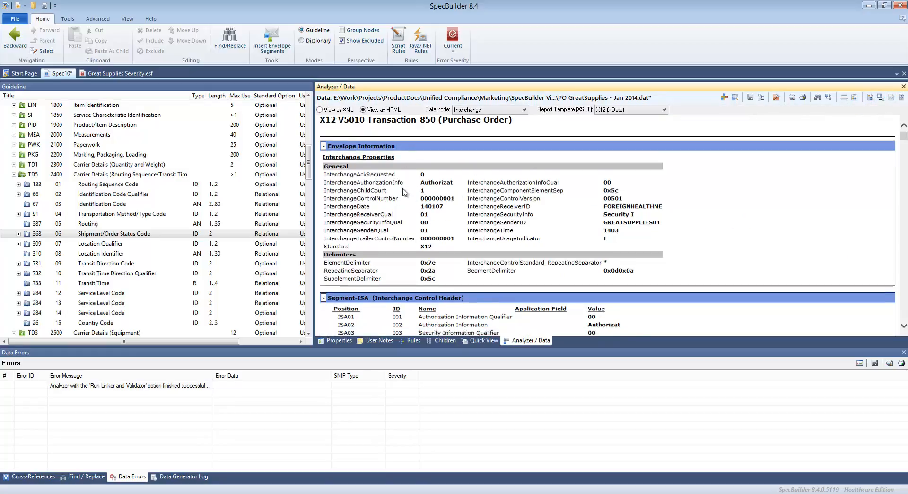
click(336, 110)
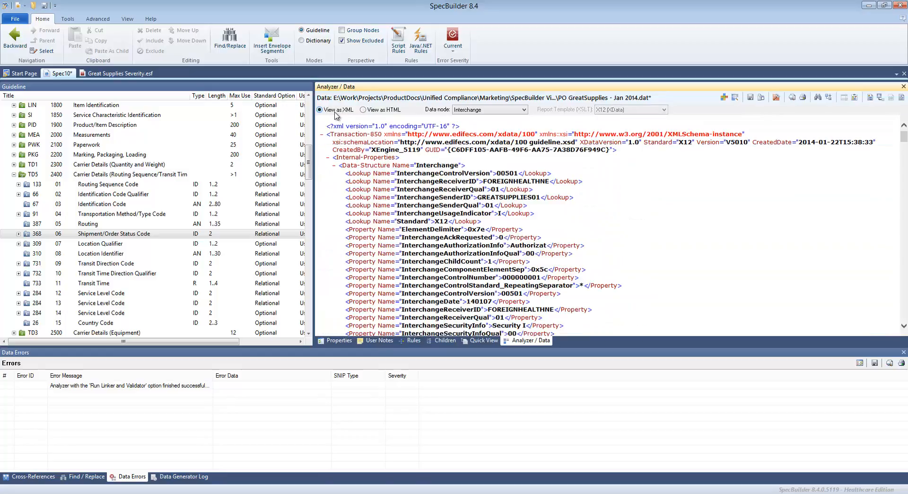
Step: Read through the XML view to the ST, BEG and CTP segments and recheck the general Data View Options without changes
scroll(544, 239, down, 3)
scroll(635, 240, down, 15)
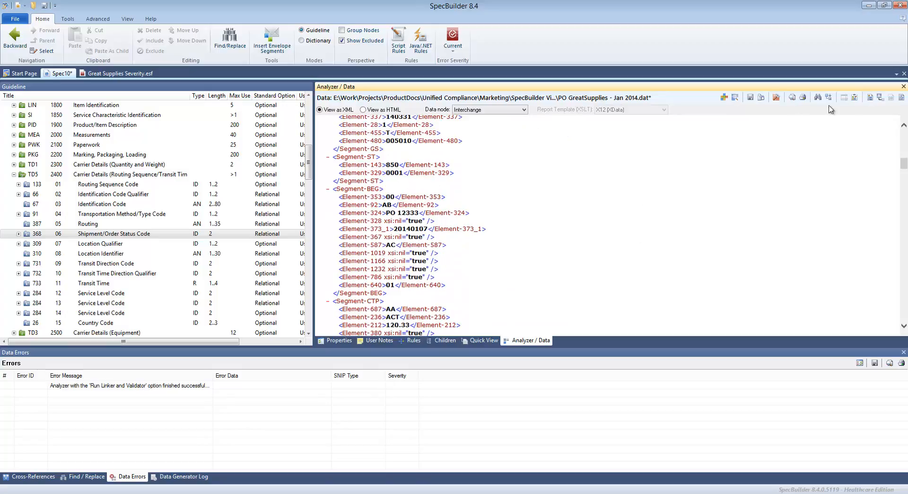
click(854, 97)
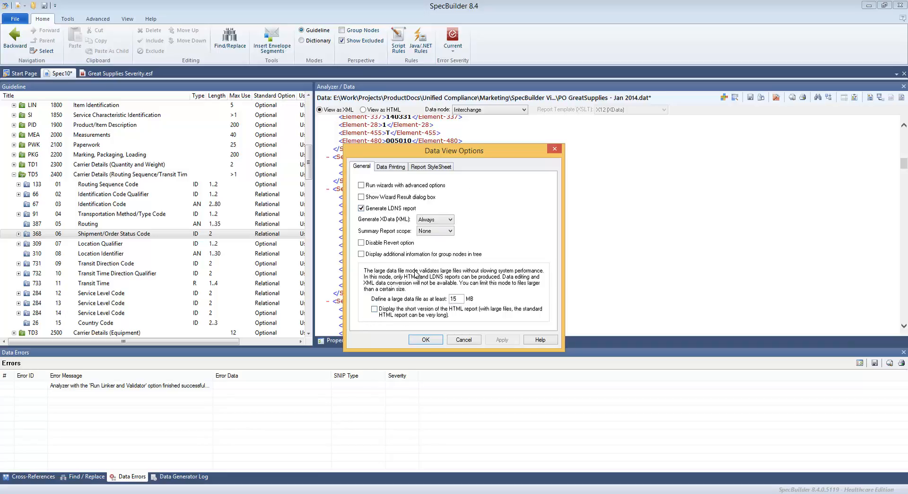
click(463, 339)
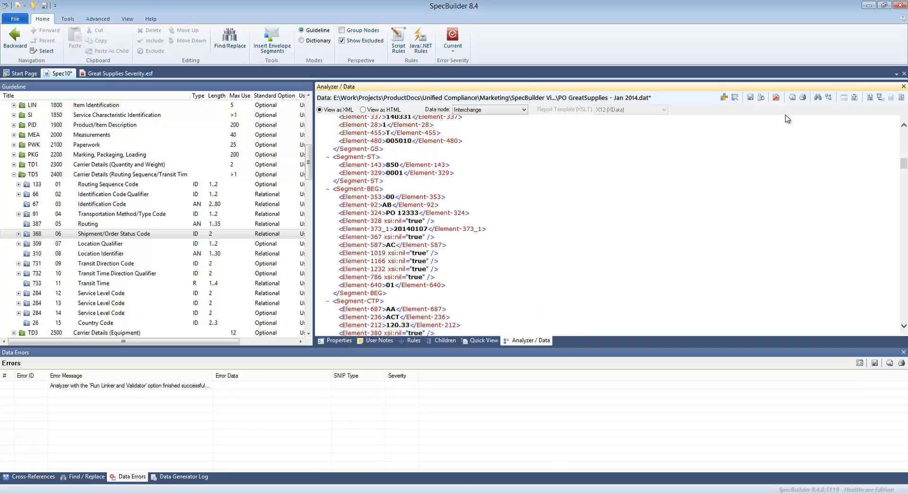
Step: Return the data to the tree view and collapse the TD5 carrier details segment in the Spec10 guideline
click(868, 98)
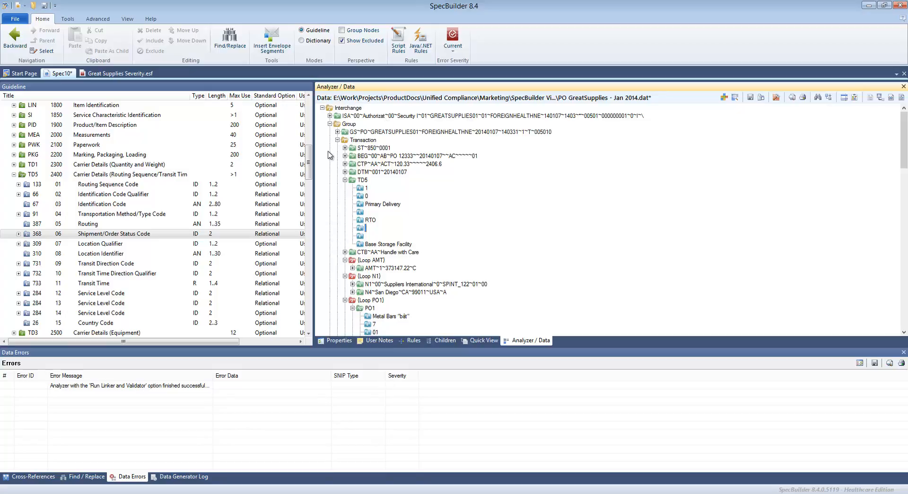
click(45, 175)
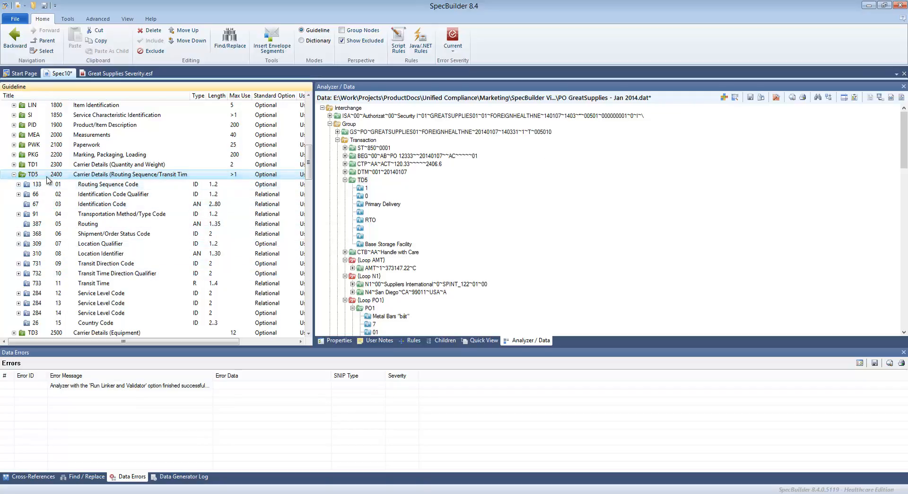
click(13, 175)
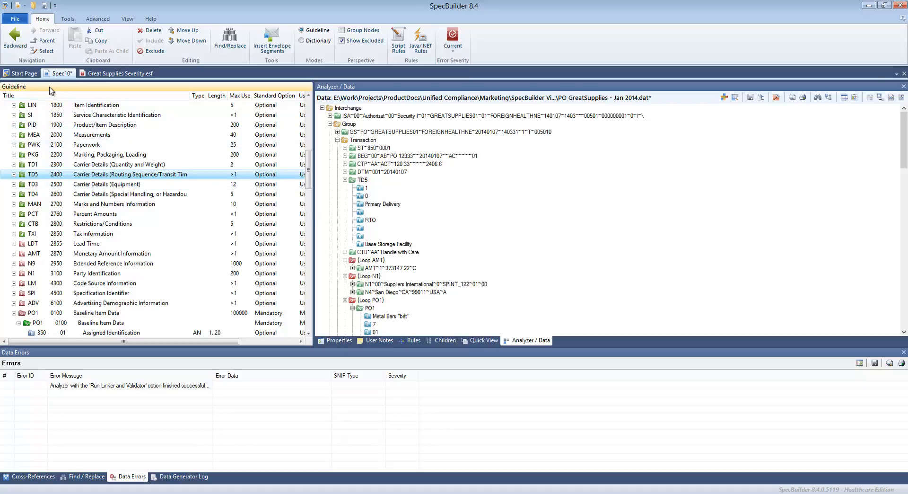
Step: Start a new Data Generator test case from the start page, using the Generate action
click(16, 77)
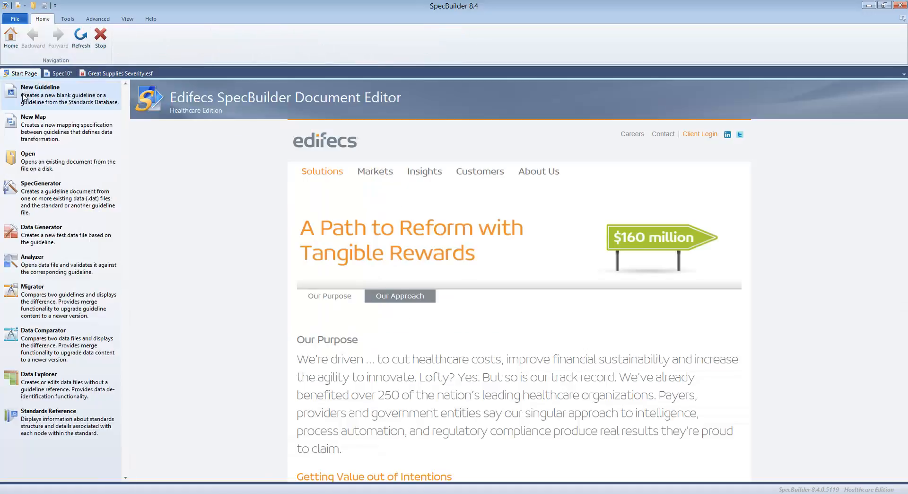
click(35, 244)
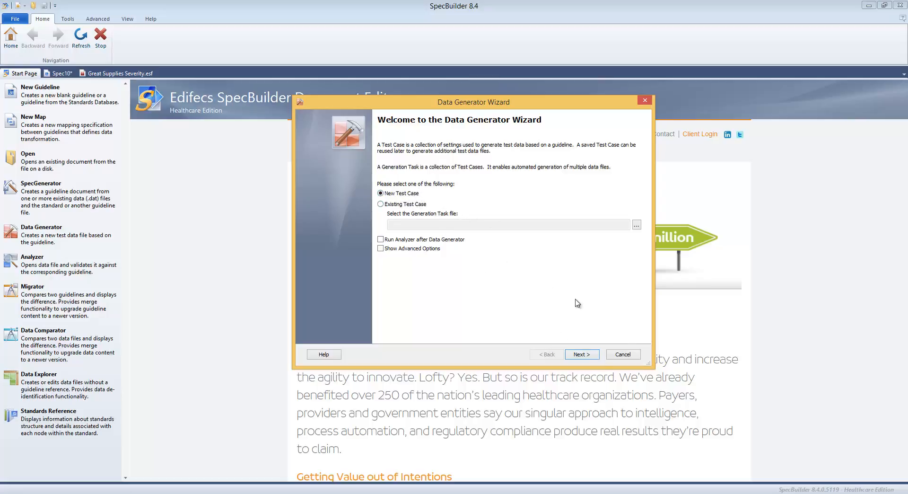
click(587, 355)
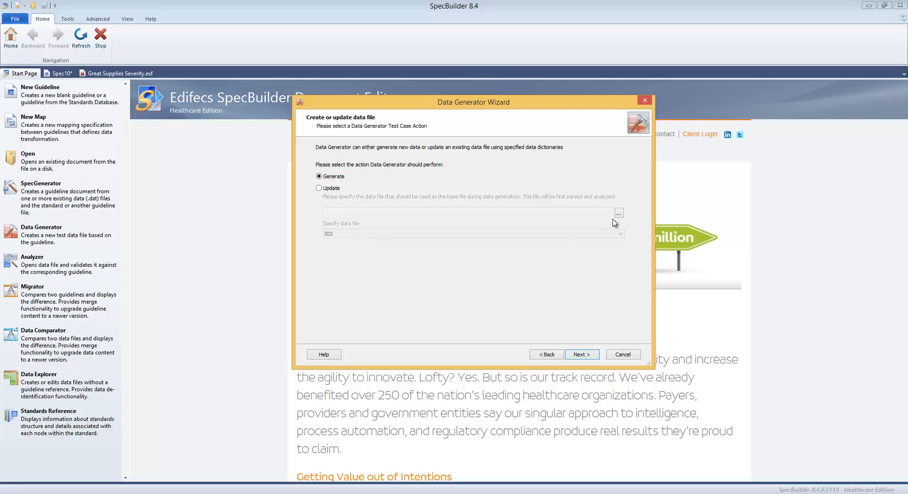
click(573, 355)
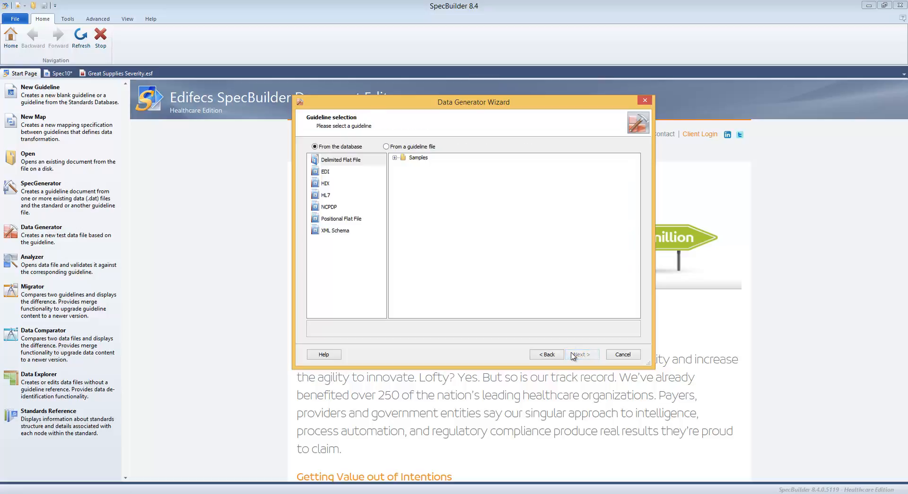
Step: Choose the EDI X12 V5010 850 - Purchase Order guideline from the database for the test case
click(326, 172)
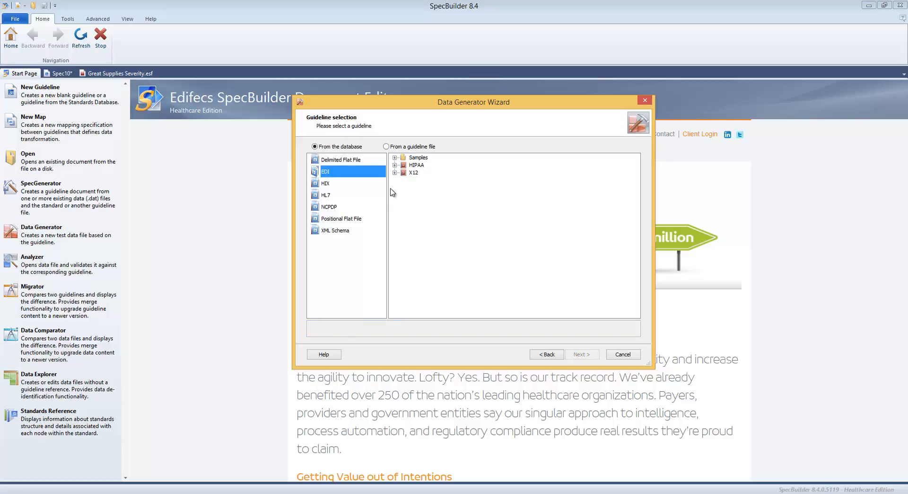
click(396, 173)
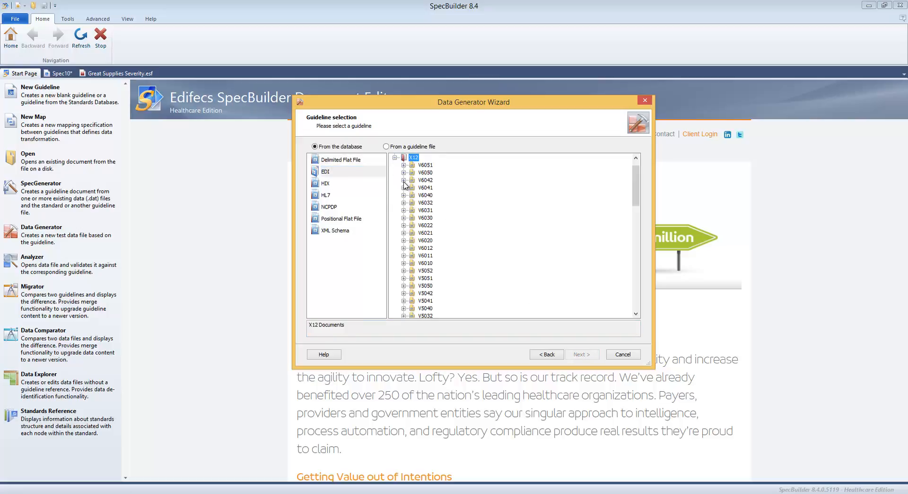
click(426, 286)
scroll(420, 288, down, 4)
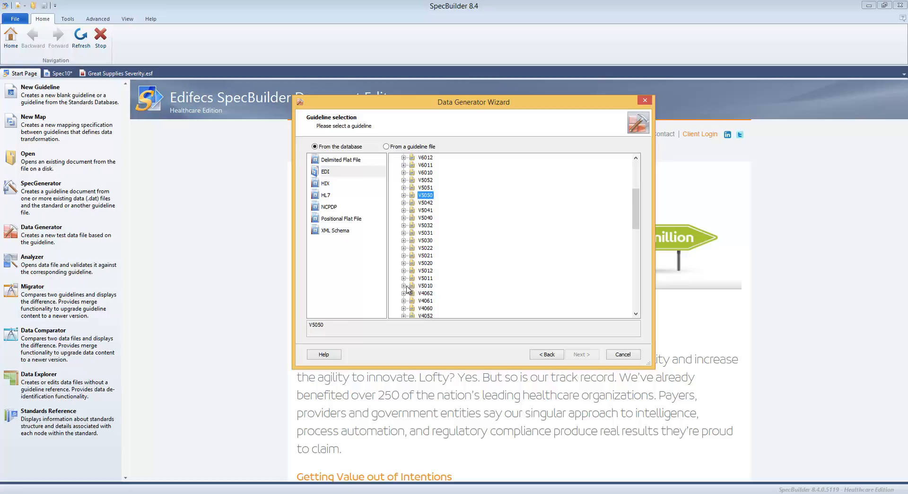
click(405, 286)
click(450, 274)
key(8)
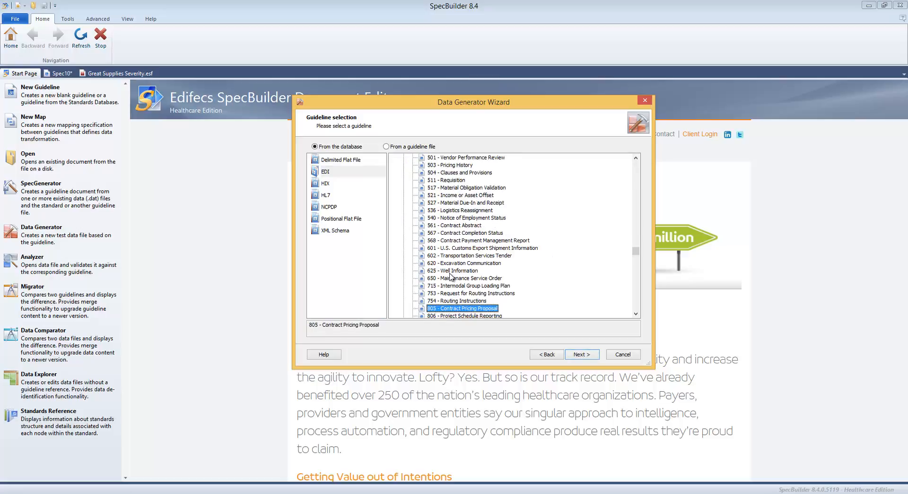
scroll(451, 277, down, 13)
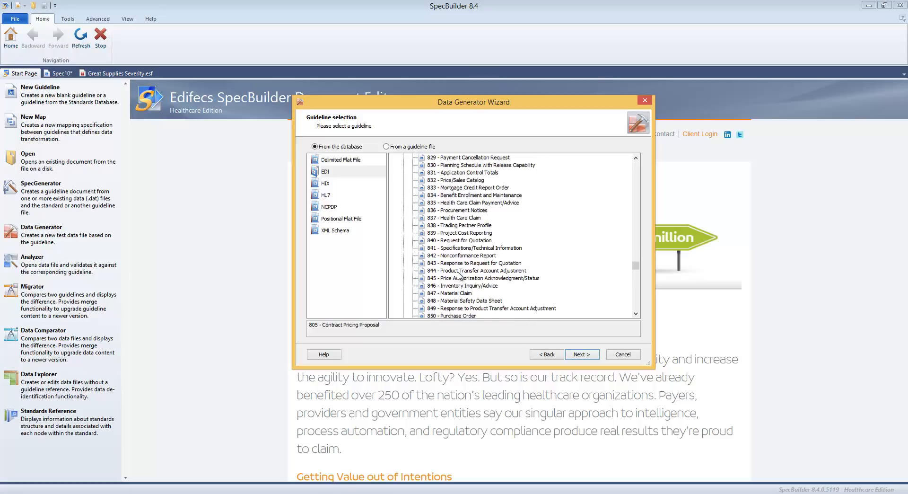
scroll(452, 295, down, 1)
double_click(452, 293)
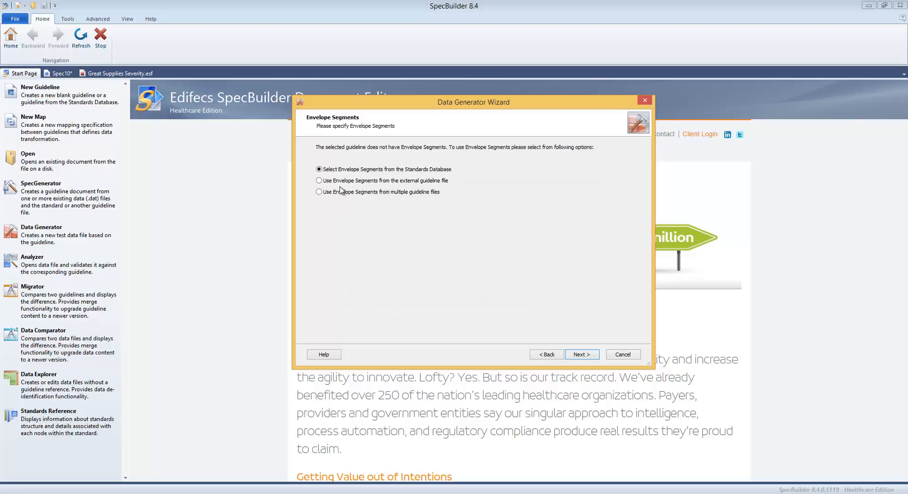
Step: Select the X12 00501 envelope segments from the Standards Database and use them directly from there
click(584, 358)
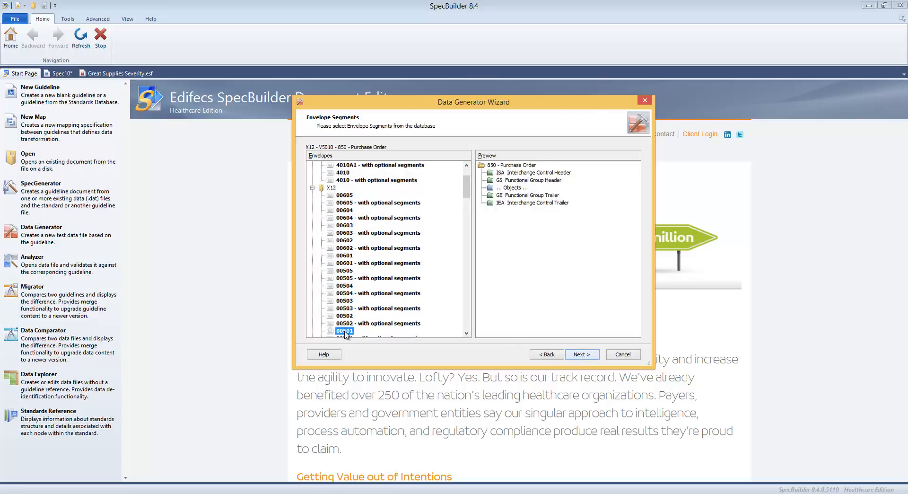
click(591, 360)
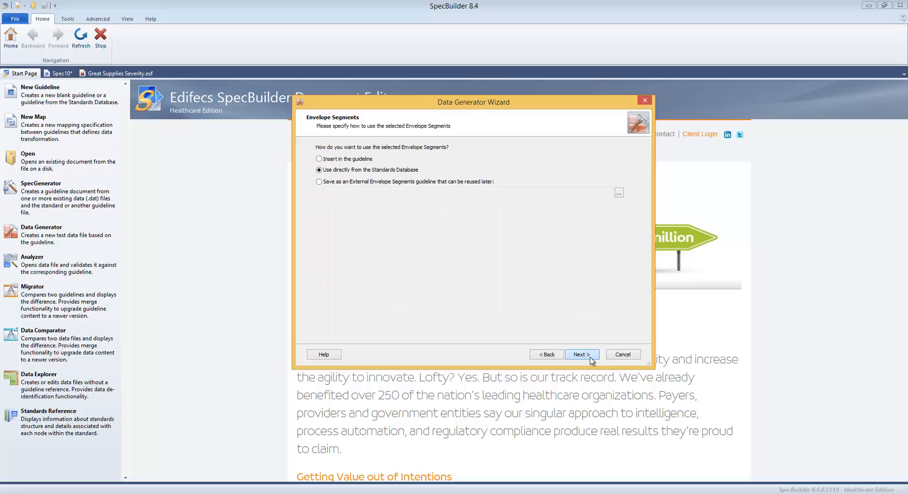
click(590, 359)
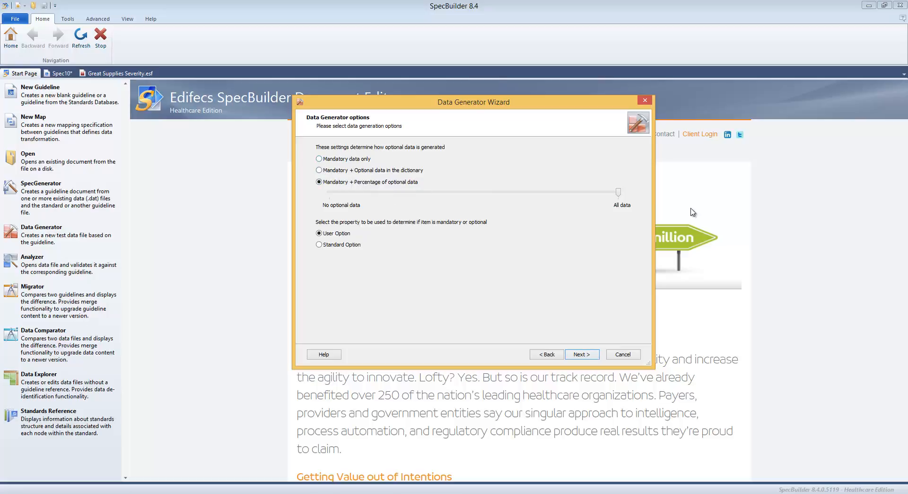
Step: Generate the data with mandatory plus about three-quarters of the optional data, User Option, any element size and the default delimiters
drag(618, 192, 548, 203)
click(584, 356)
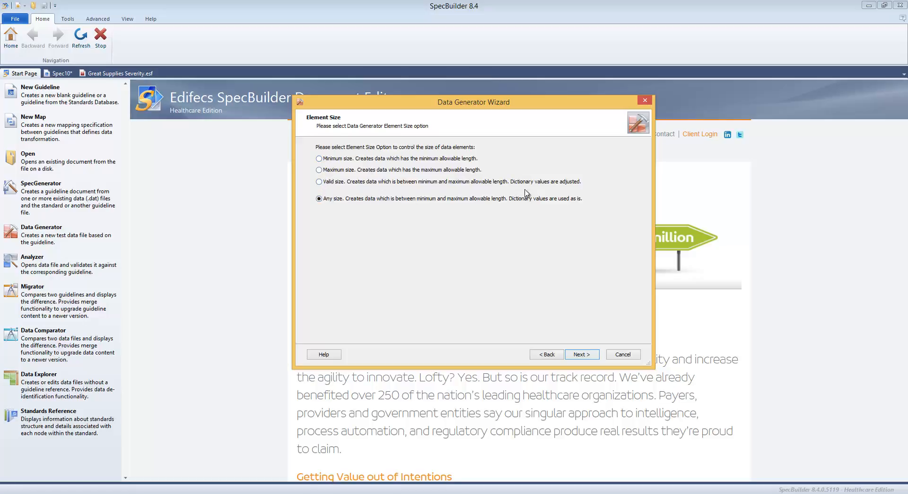
click(585, 356)
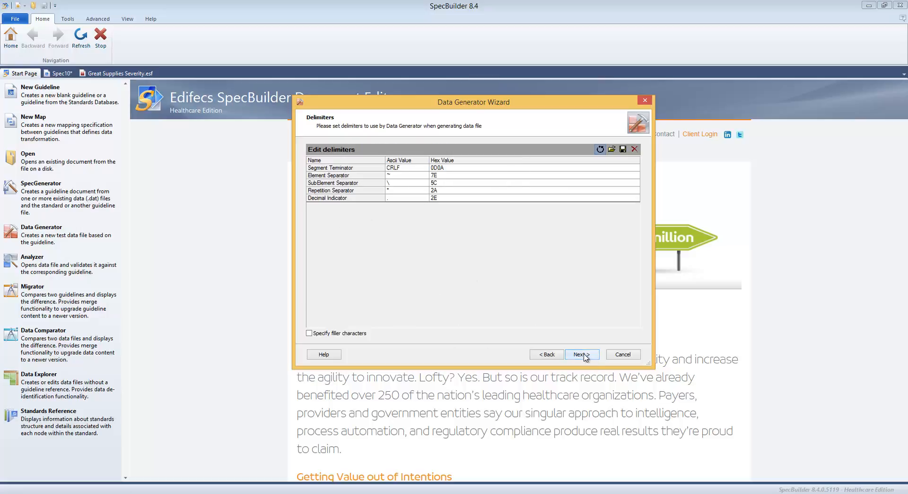
click(586, 357)
click(582, 354)
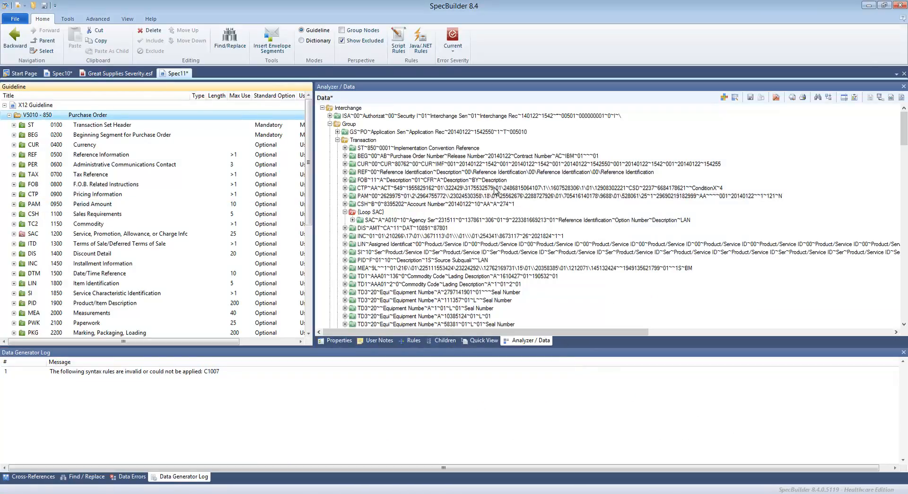
Step: Expand the generated REF and CUR segments and examine their elements against the matching guideline nodes
click(422, 173)
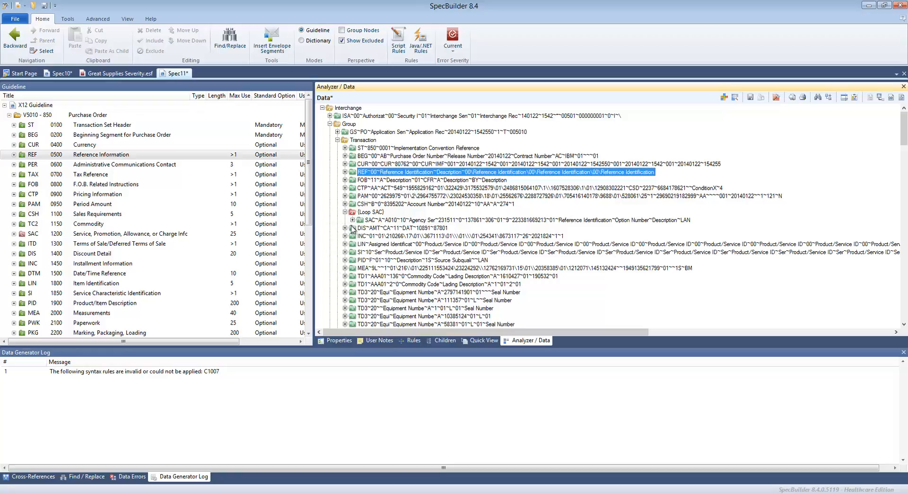
click(346, 172)
click(378, 188)
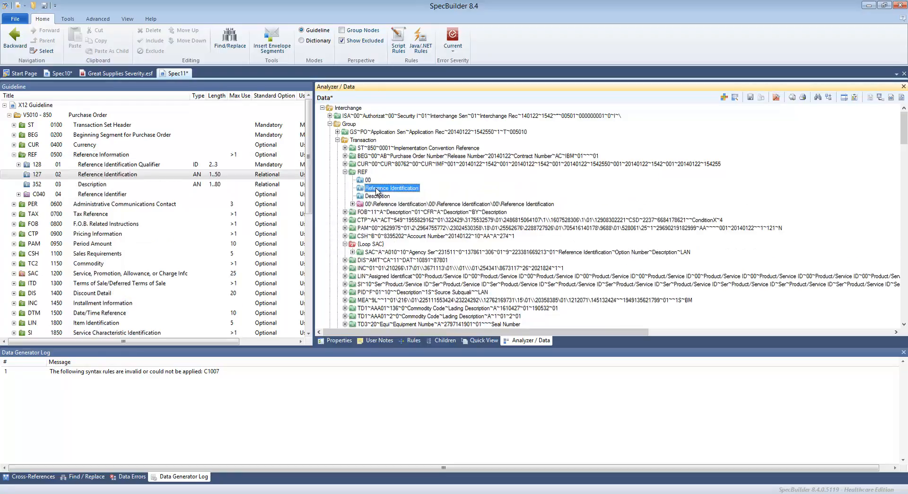
click(377, 195)
click(377, 188)
click(385, 166)
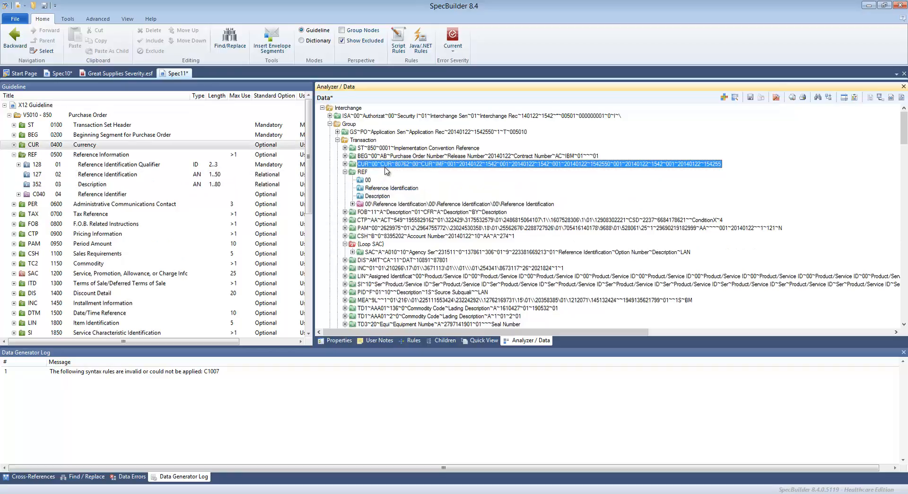
click(345, 163)
scroll(385, 198, down, 5)
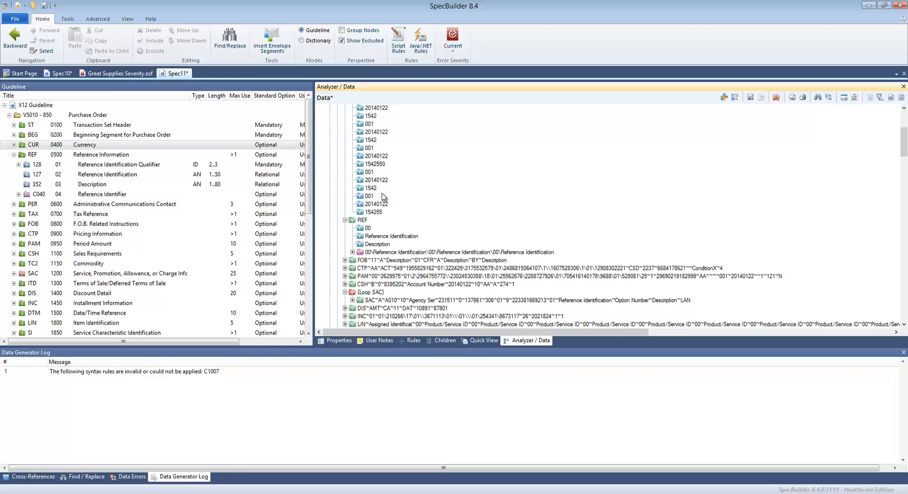
click(375, 156)
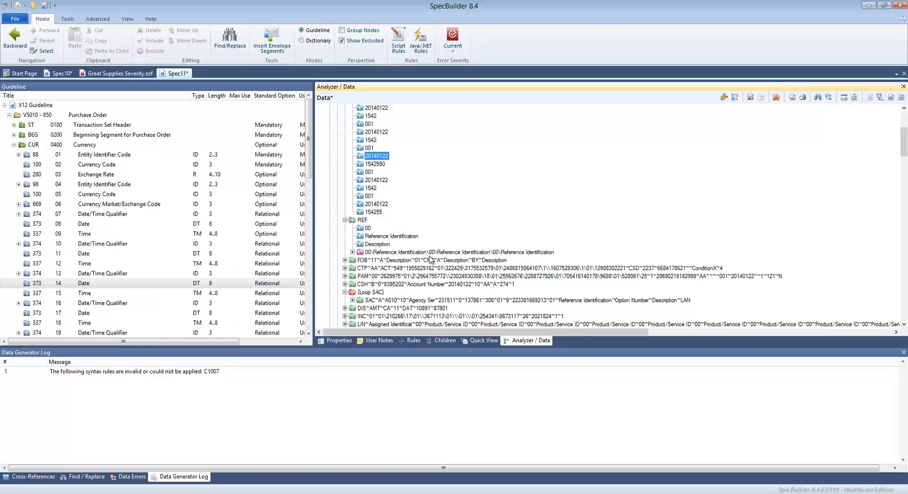
Step: Review the remaining generated segments and loops down to the IEA trailer, checking a TD3 segment against the guideline, and return to the beginning
scroll(430, 258, down, 1)
scroll(469, 273, down, 2)
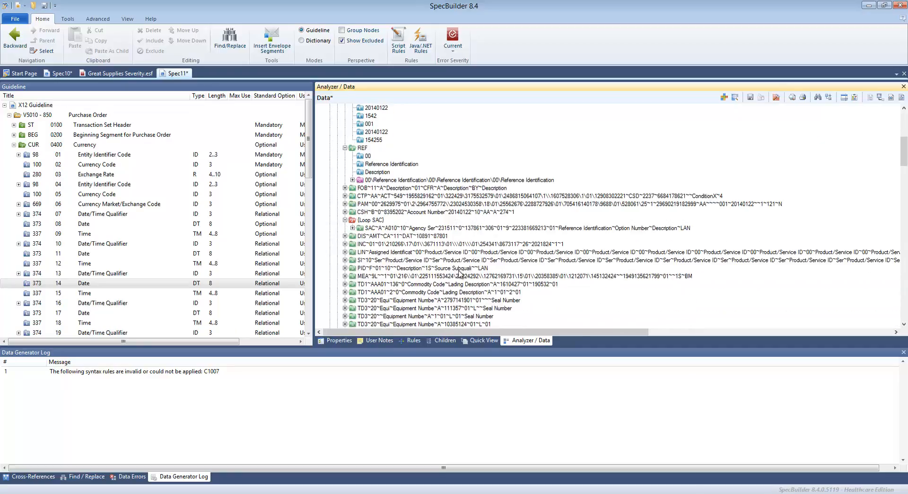
scroll(411, 281, down, 5)
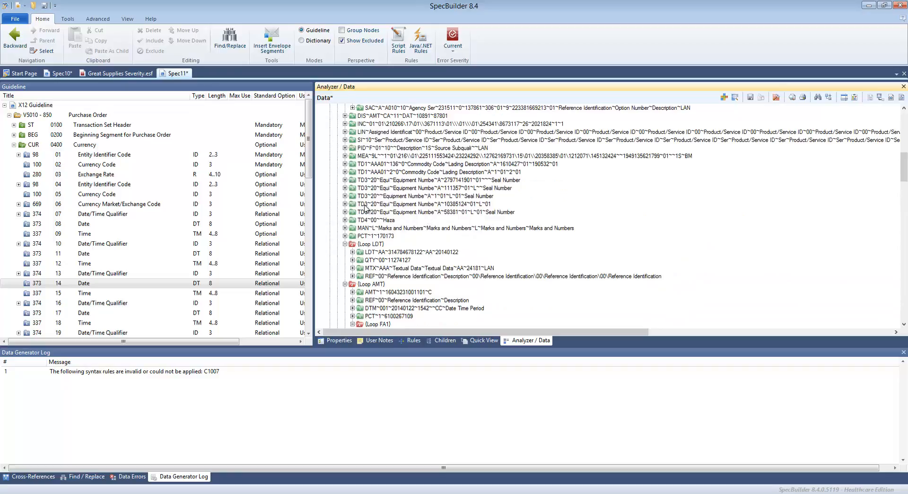
click(364, 205)
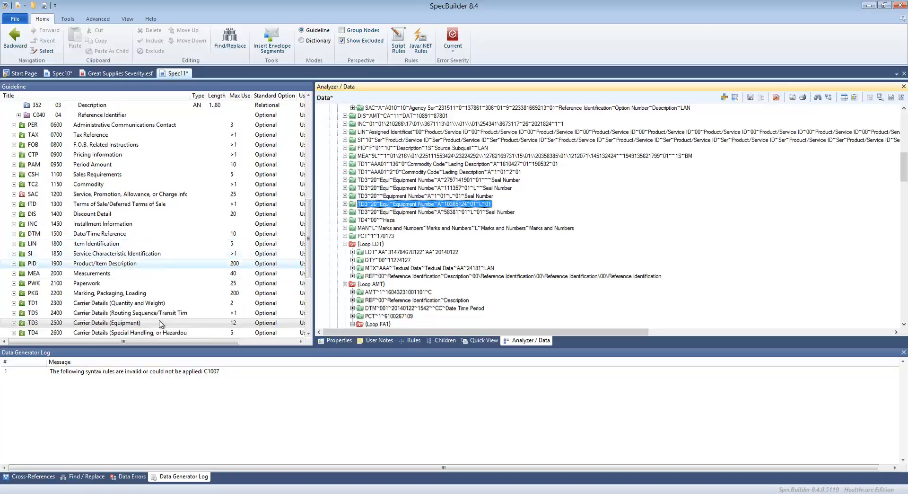
scroll(454, 196, down, 8)
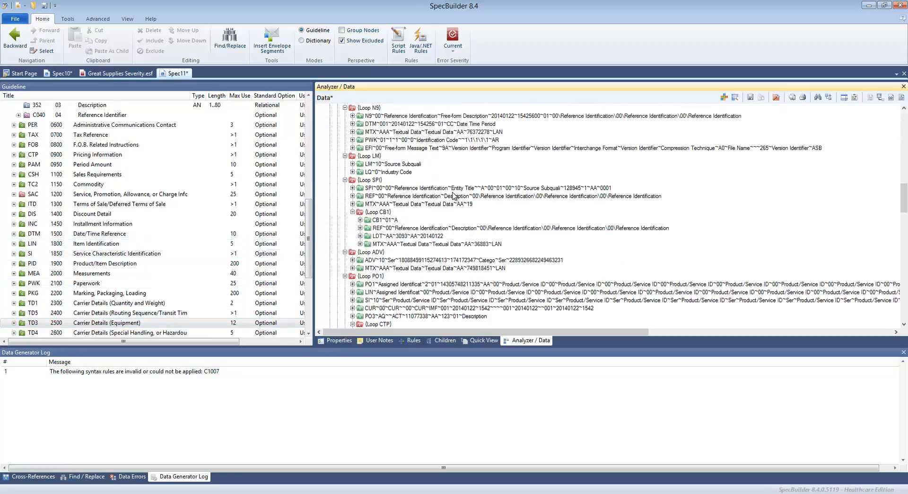
scroll(454, 196, down, 6)
scroll(454, 196, down, 1)
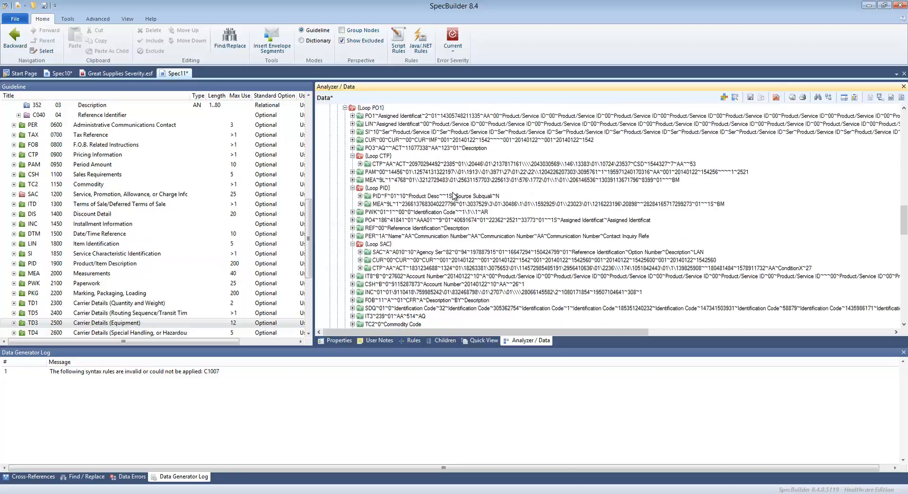
scroll(454, 195, down, 5)
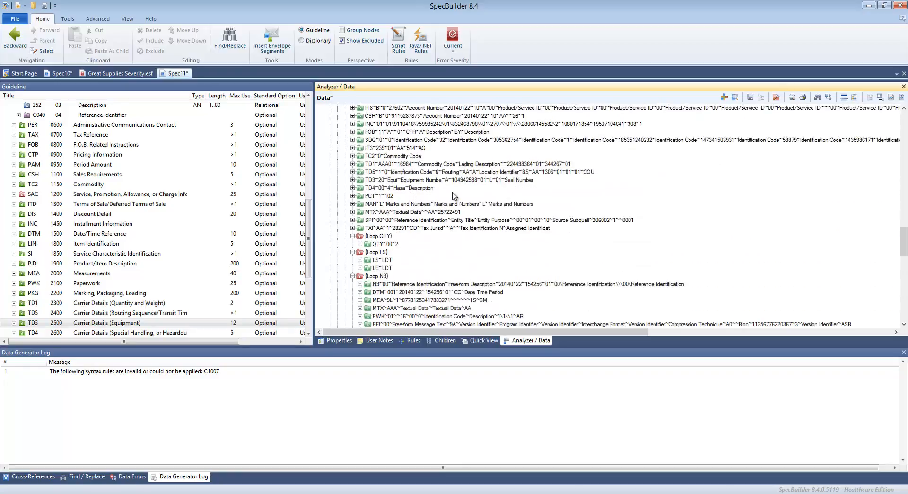
scroll(454, 196, down, 10)
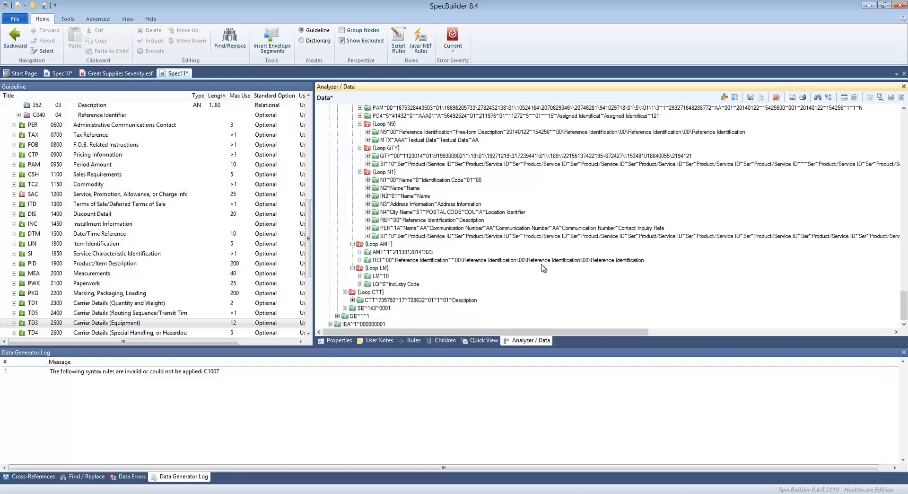
scroll(543, 268, up, 20)
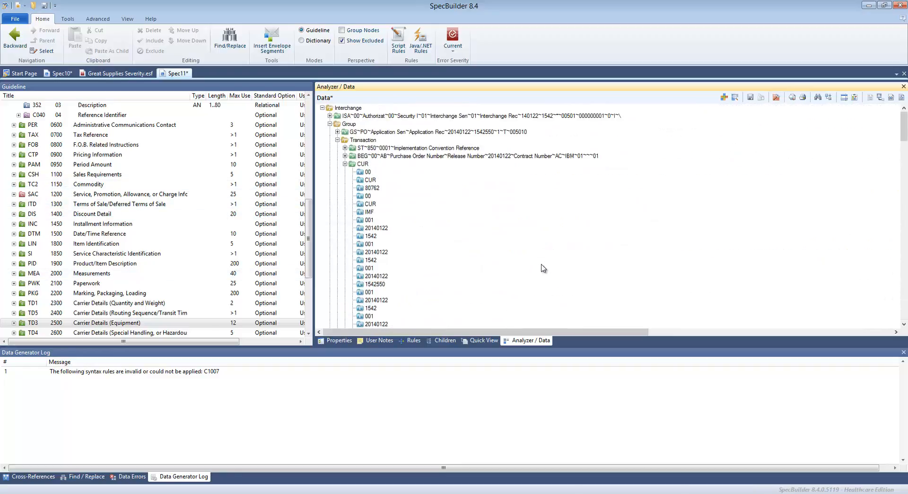
Step: Collapse the generated CUR and REF segments and look over the CTP and SI segments in the generated data
click(345, 163)
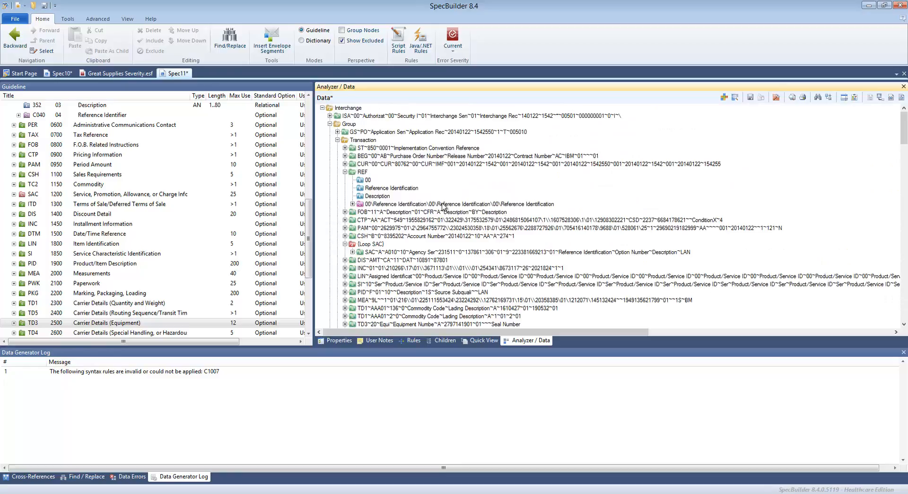
click(345, 171)
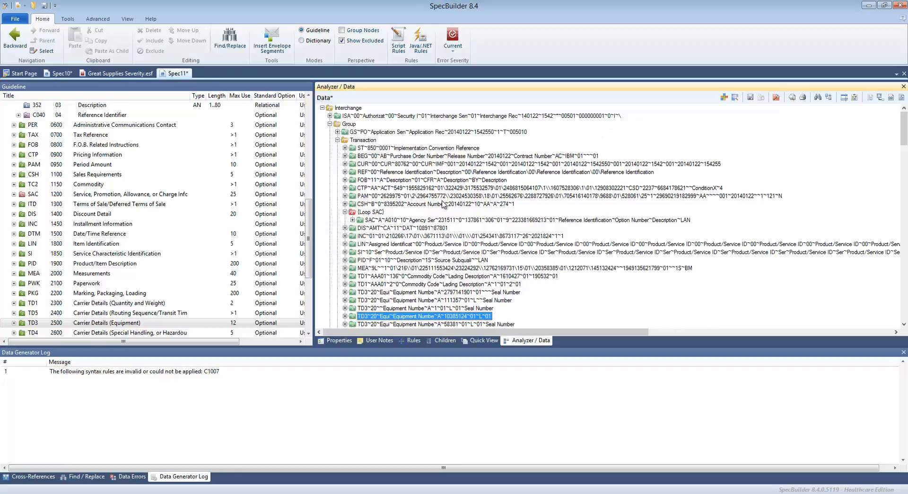
click(441, 188)
click(421, 252)
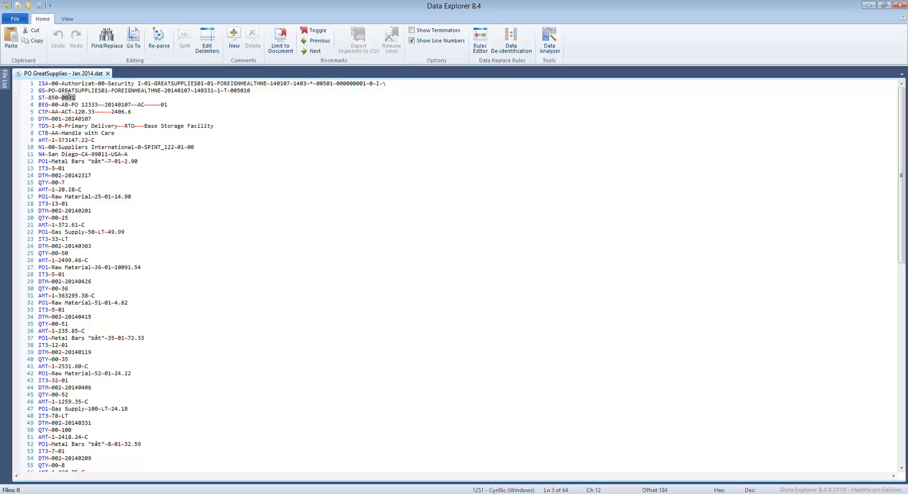
Step: Switch to Data Explorer and examine the sender and receiver identifiers in the GS segment of the PO GreatSupplies file
double_click(73, 91)
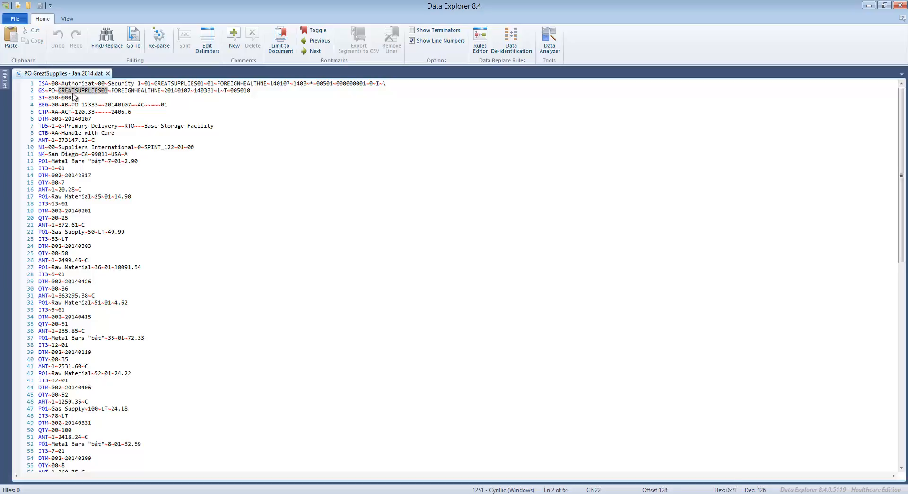
double_click(134, 94)
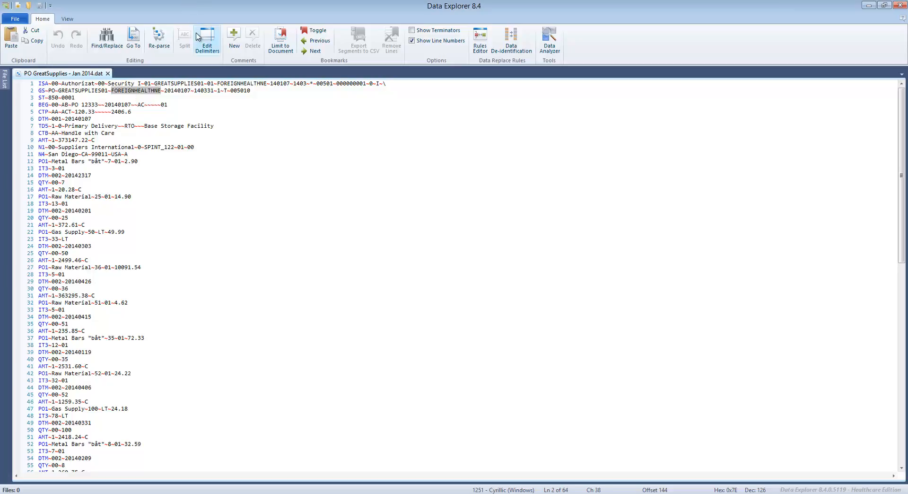
double_click(78, 90)
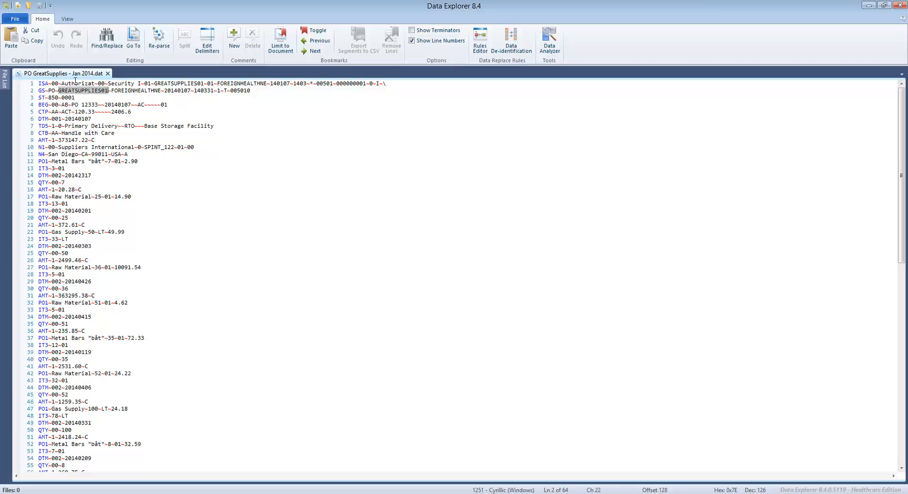
double_click(142, 92)
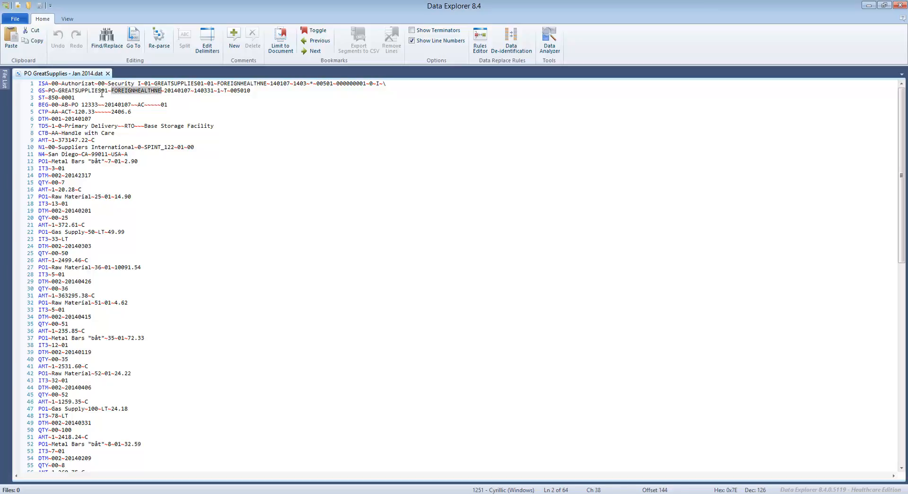
double_click(98, 92)
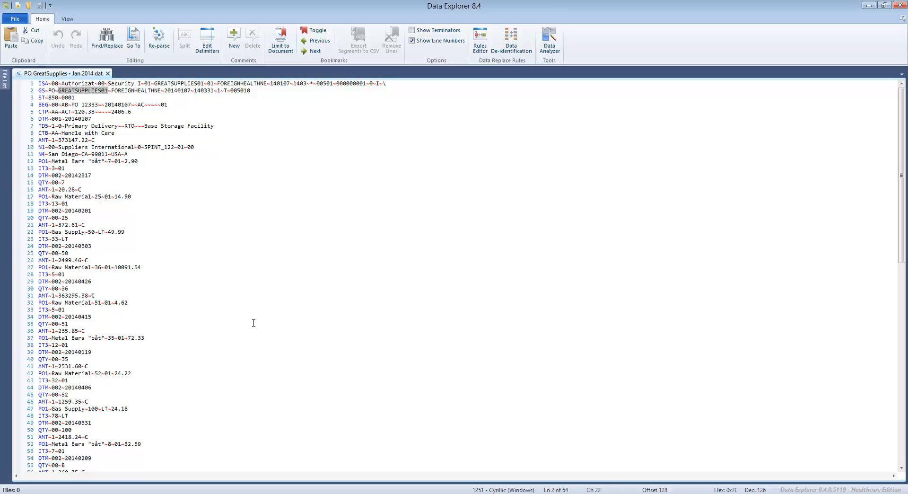
click(246, 283)
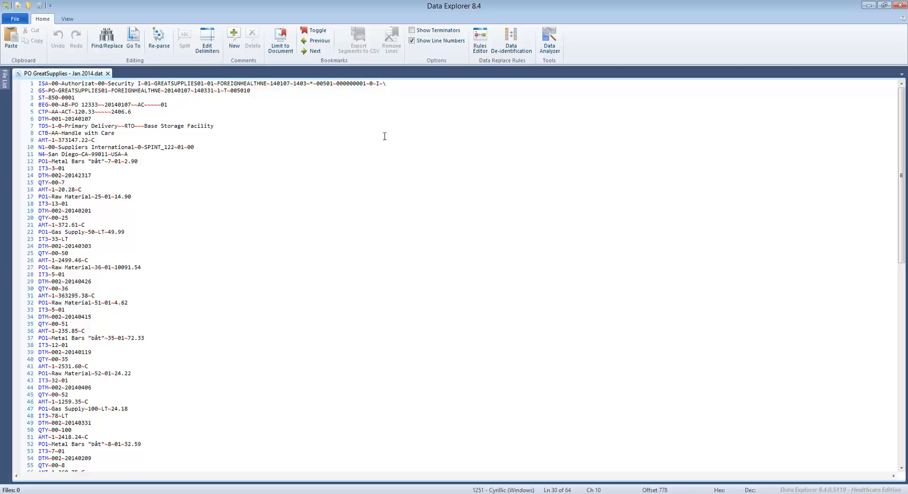
Step: Open the data replace rules for the X12 850 and go through the ISA, GS, N1 and N4 rules
click(483, 53)
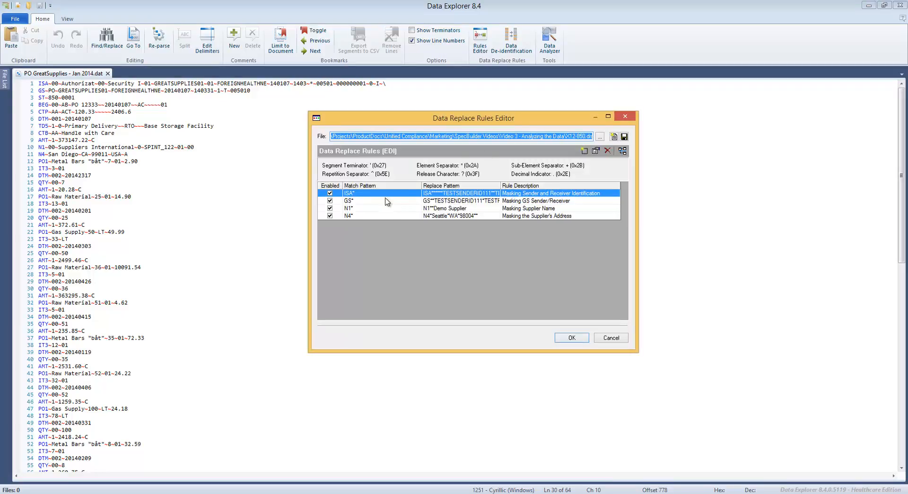
click(366, 201)
click(369, 208)
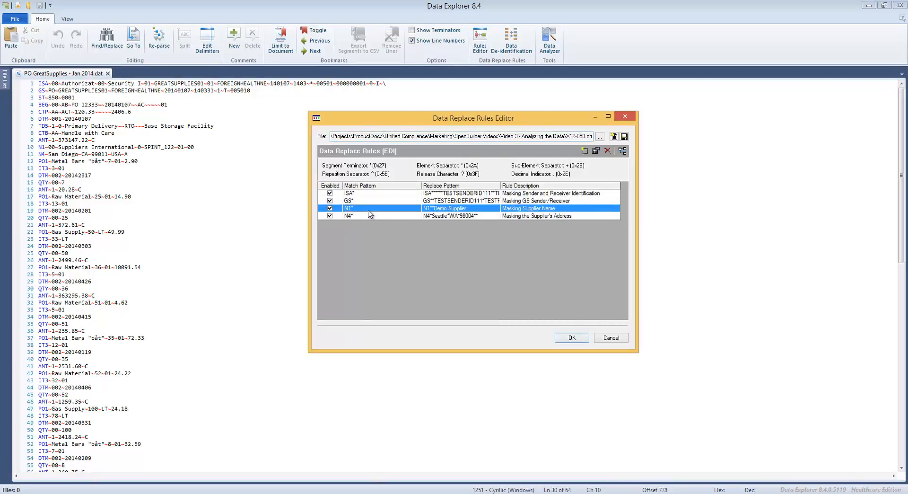
click(367, 215)
click(375, 194)
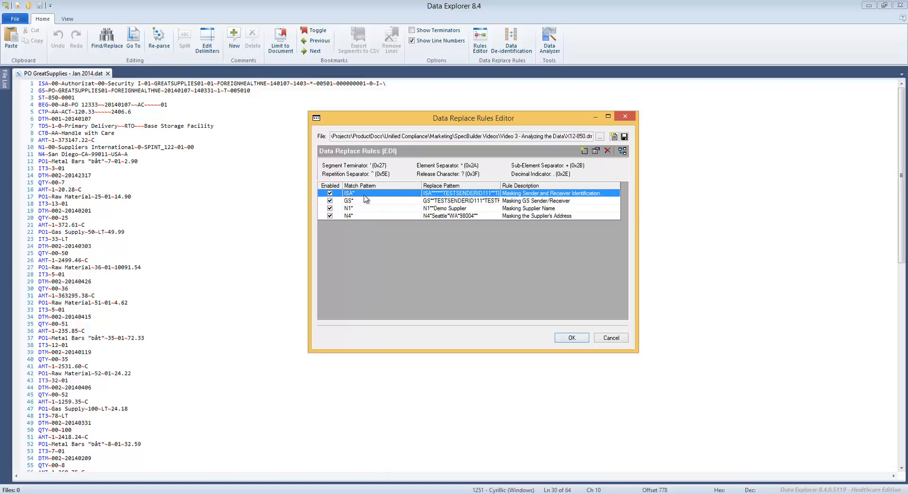
Step: Examine the ISA rule's match and replace patterns, and review the GS, N1 and N4 masking rules
click(365, 194)
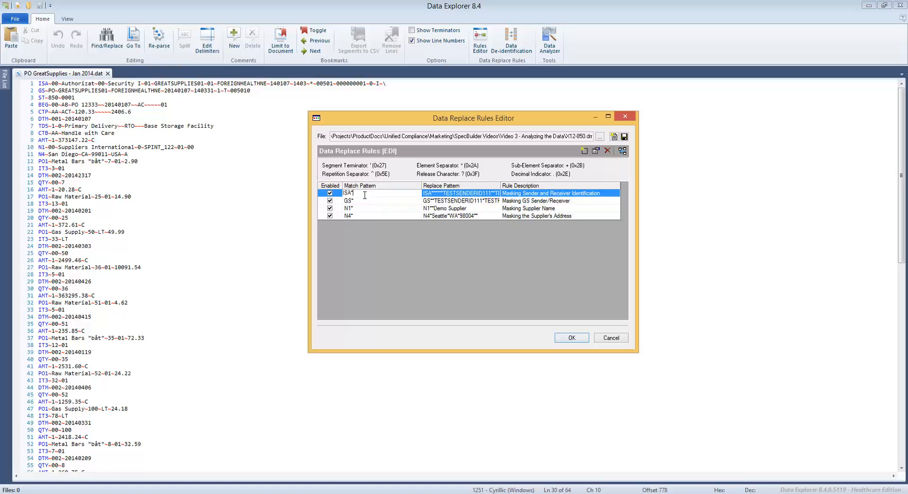
click(440, 197)
click(435, 193)
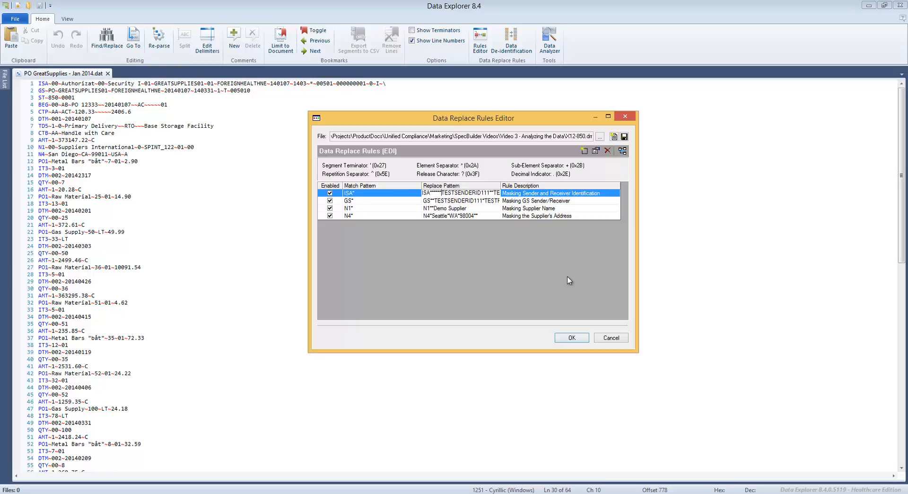
click(489, 247)
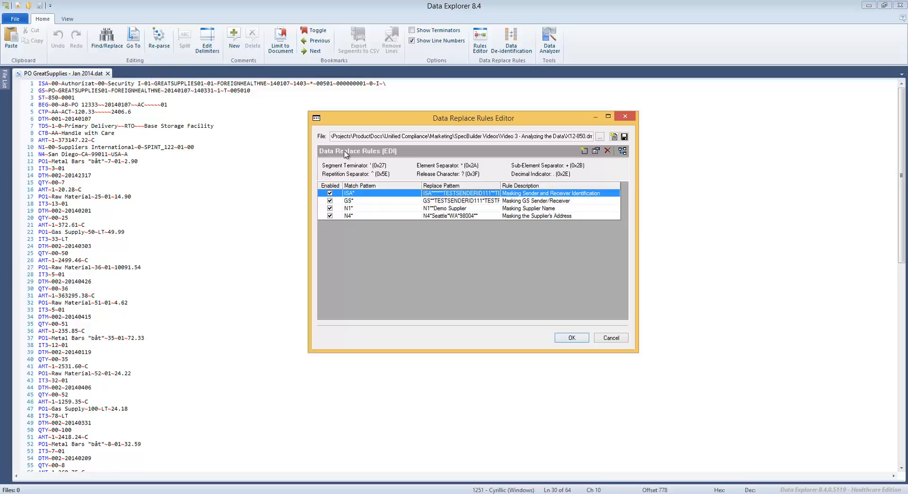
click(475, 202)
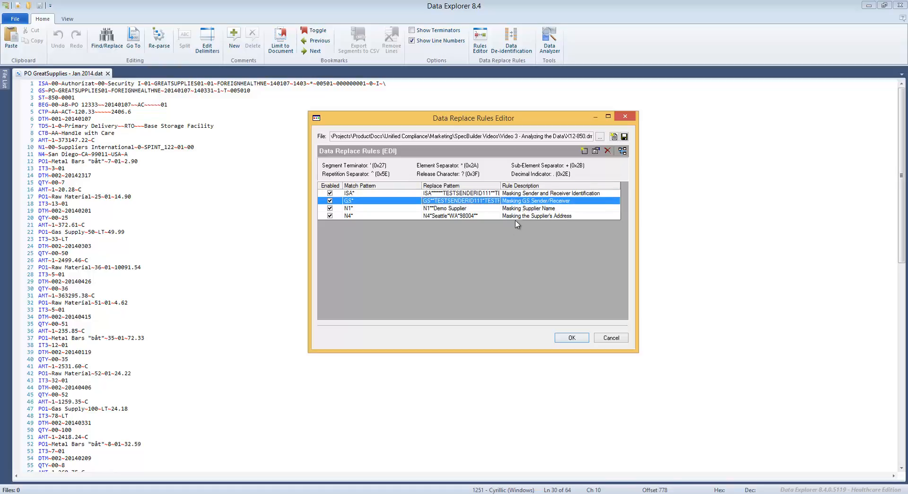
click(551, 209)
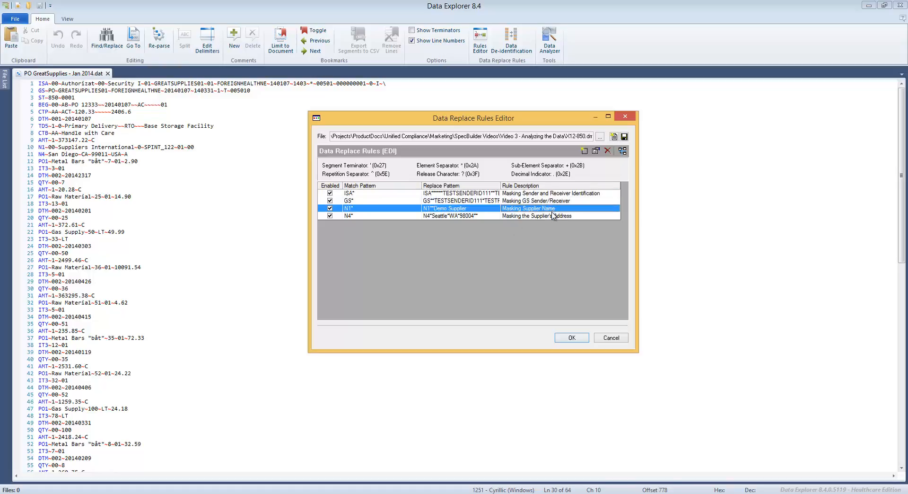
click(545, 217)
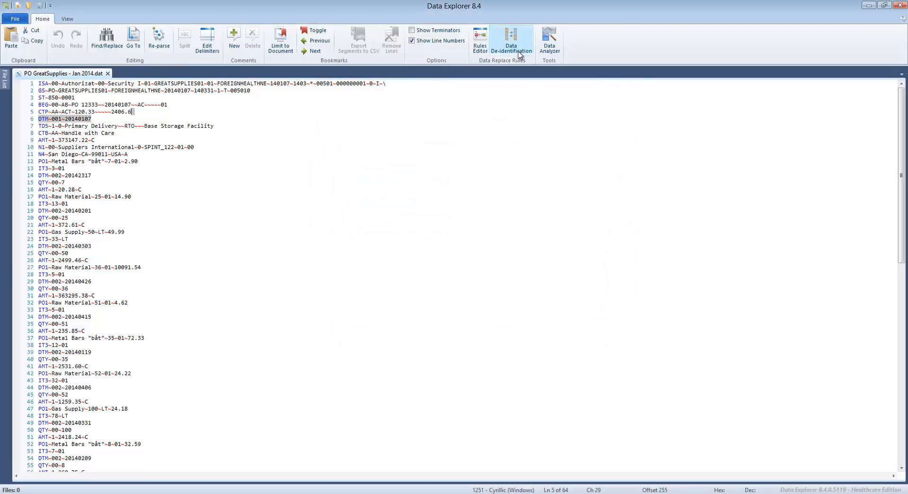
Step: De-identify the PO GreatSupplies file with the X12-850.drr rules, replacing data only if present in the data file
click(620, 199)
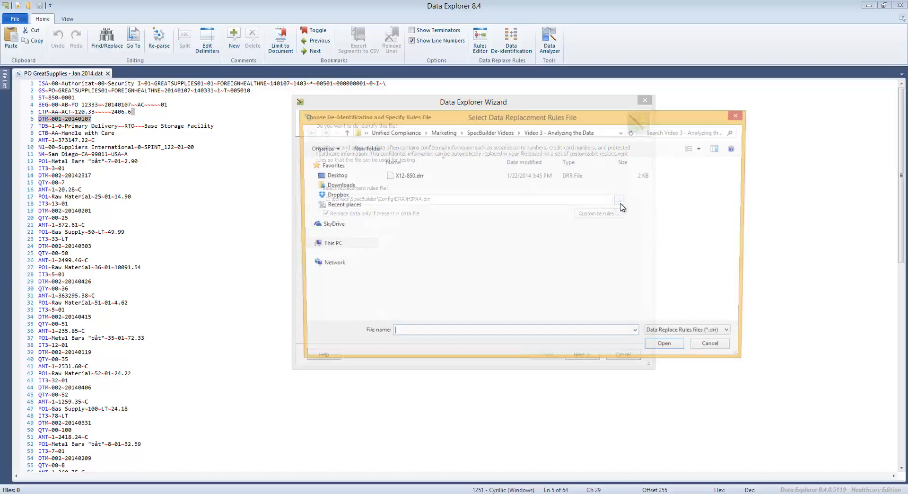
double_click(406, 177)
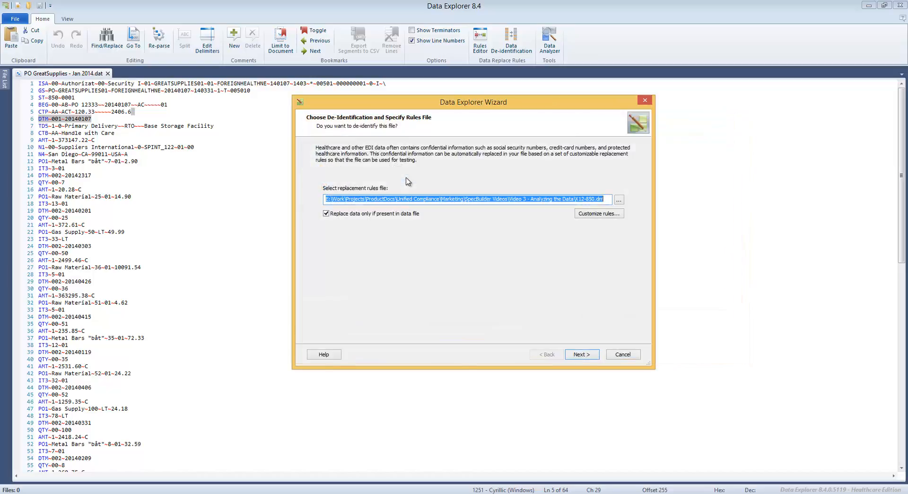
click(582, 355)
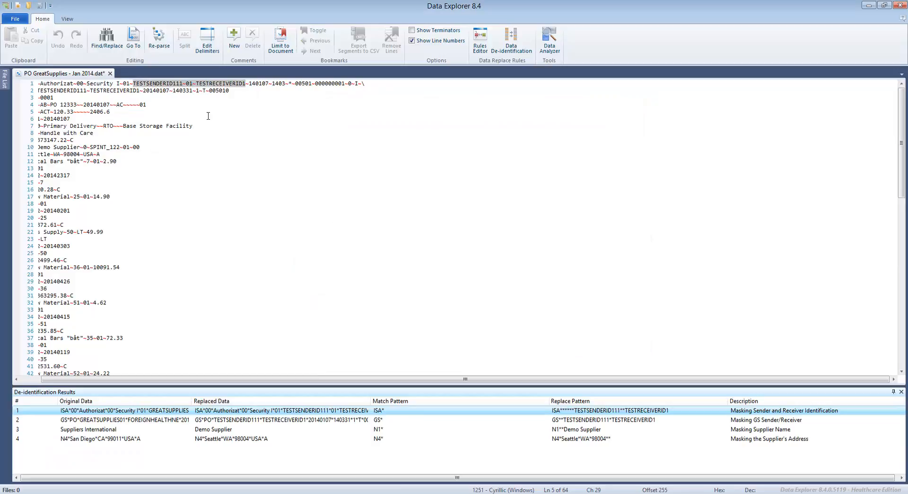
Step: Check the replaced sender identifier in the ISA segment and the replaced city in the N4 segment
click(190, 125)
key(Home)
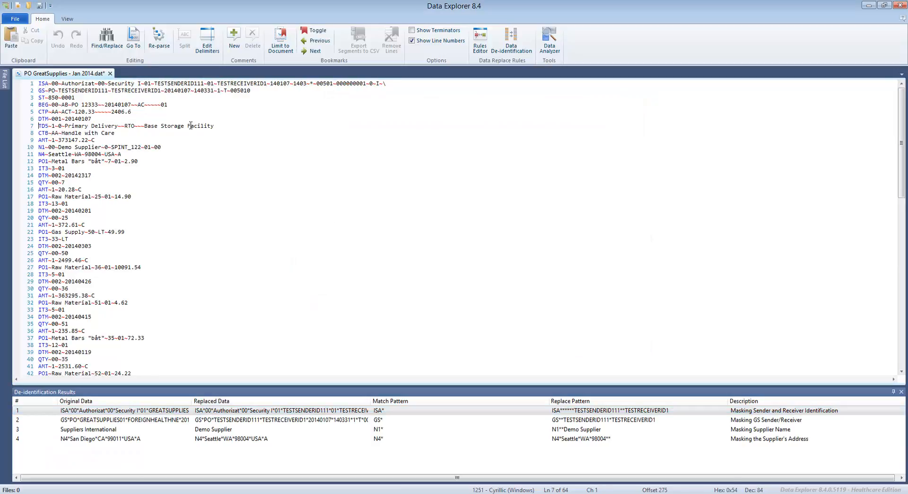
double_click(174, 83)
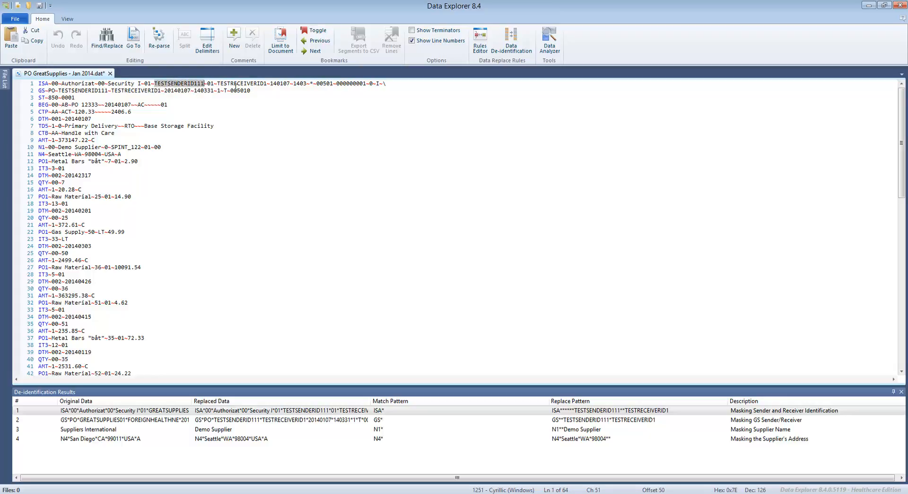
double_click(67, 155)
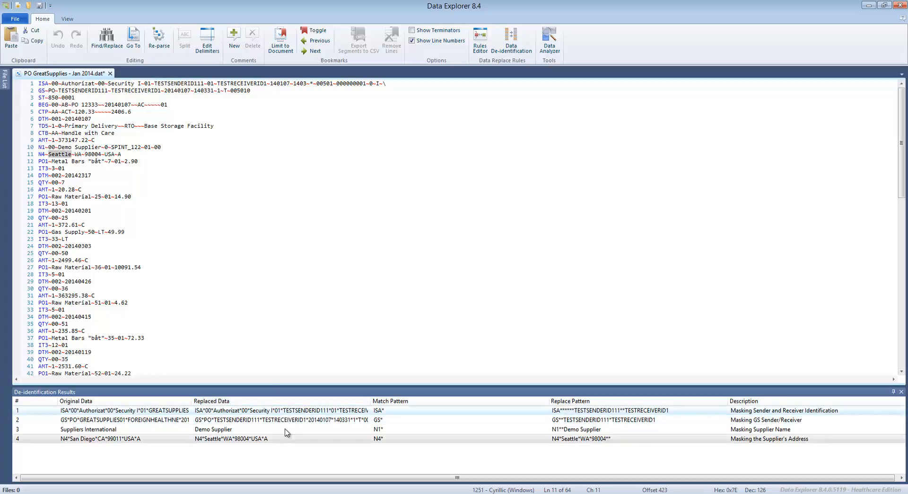
Step: Review the replaced data, replace patterns and descriptions in the de-identification results against the masked segments in the file
click(575, 413)
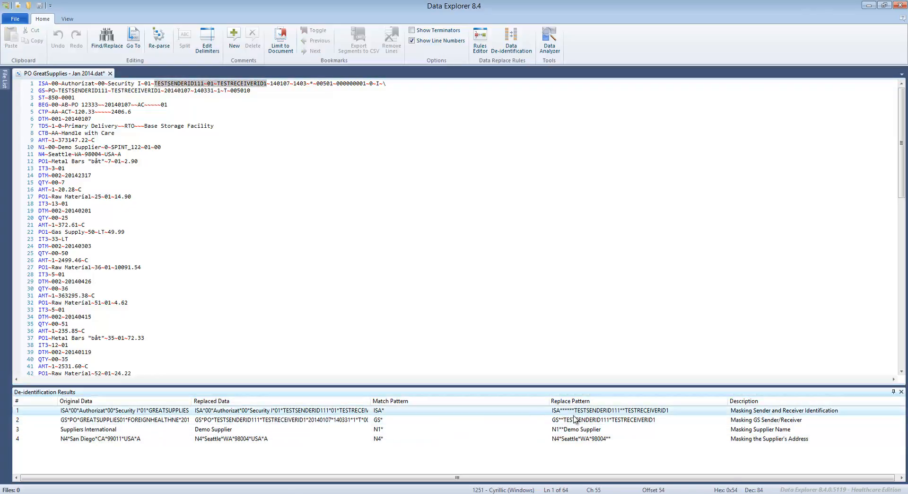
click(574, 421)
click(572, 429)
click(568, 440)
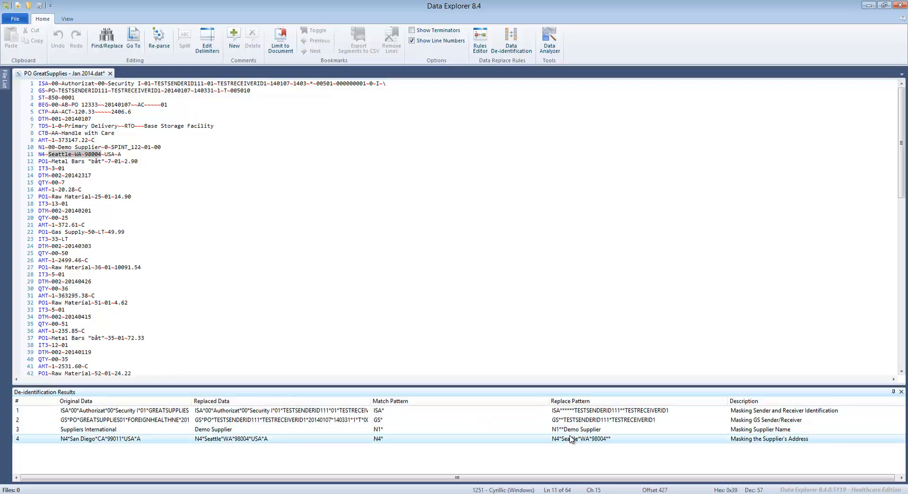
click(231, 431)
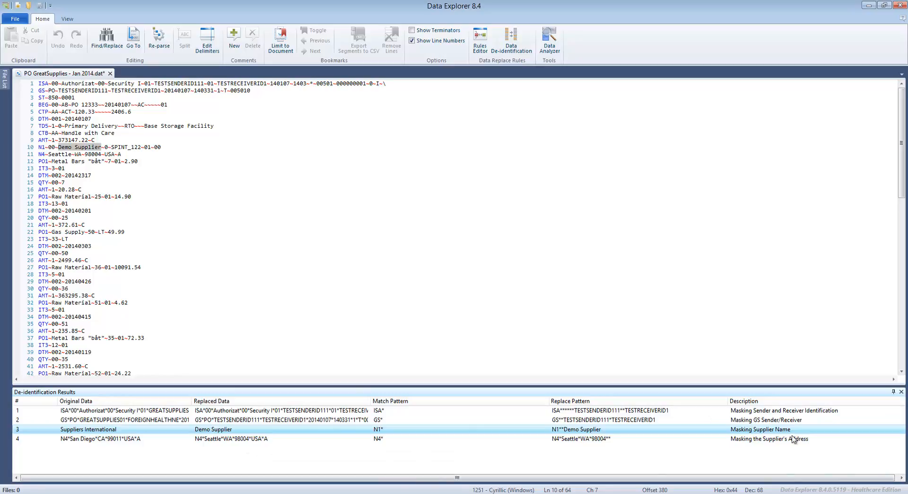
click(758, 421)
click(755, 429)
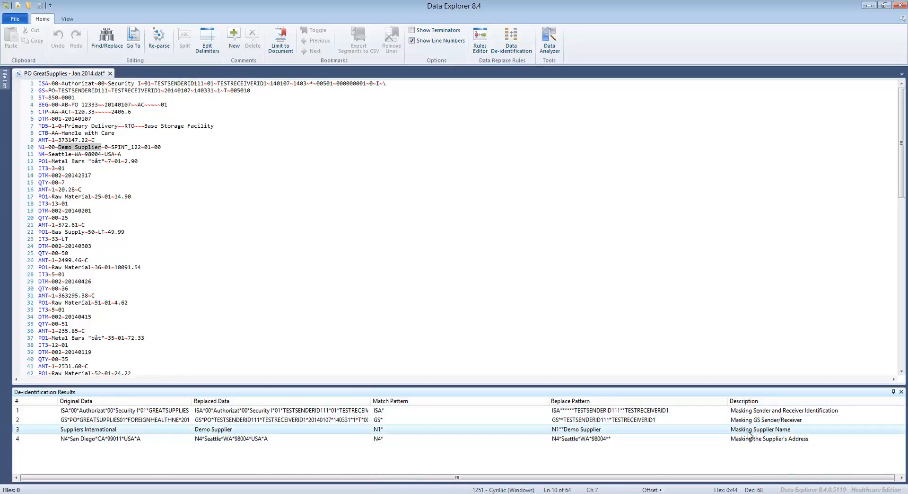
click(751, 439)
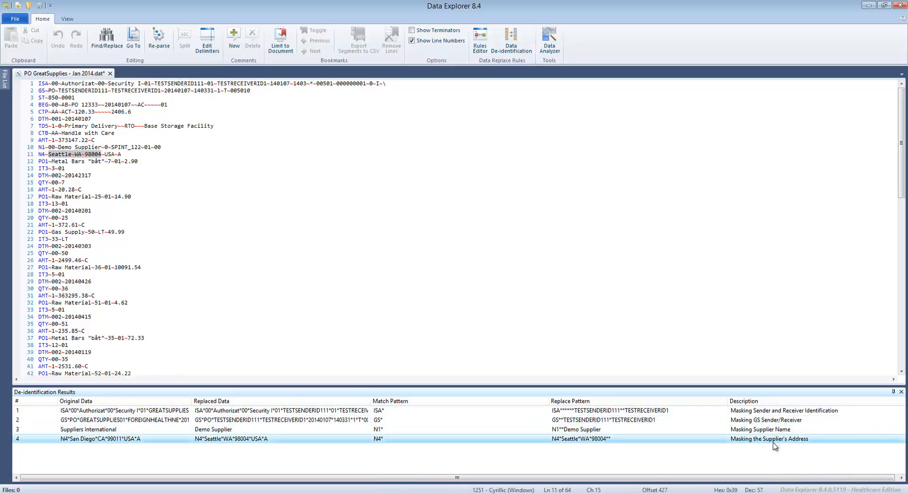
click(99, 155)
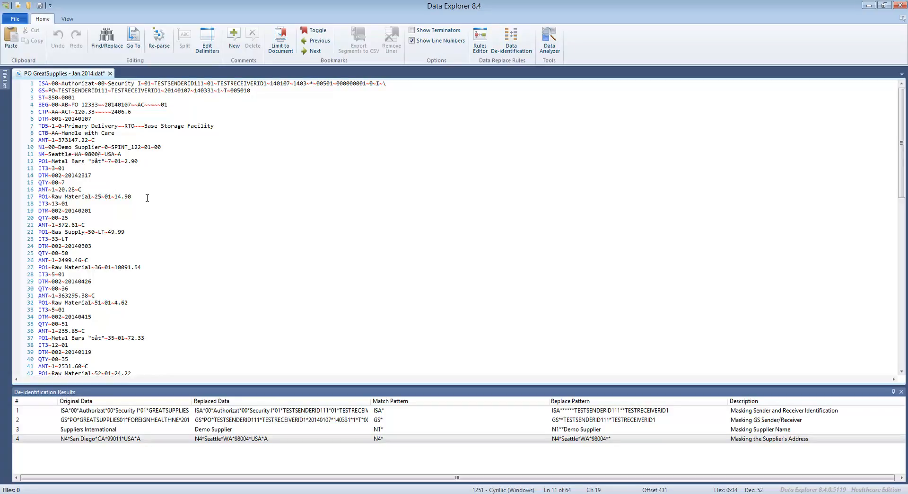
click(56, 127)
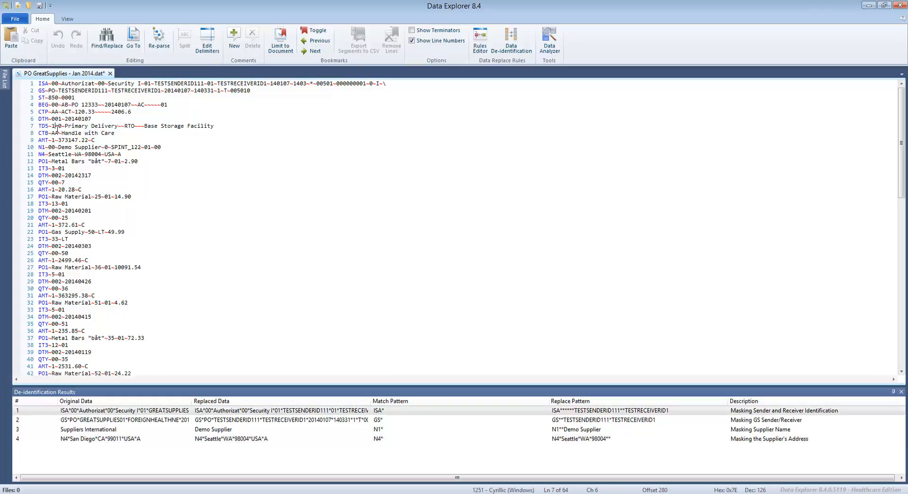
Step: Save the masked data as a new data file named PO GreatSupplies - Jan 2014 - De-identified
click(18, 19)
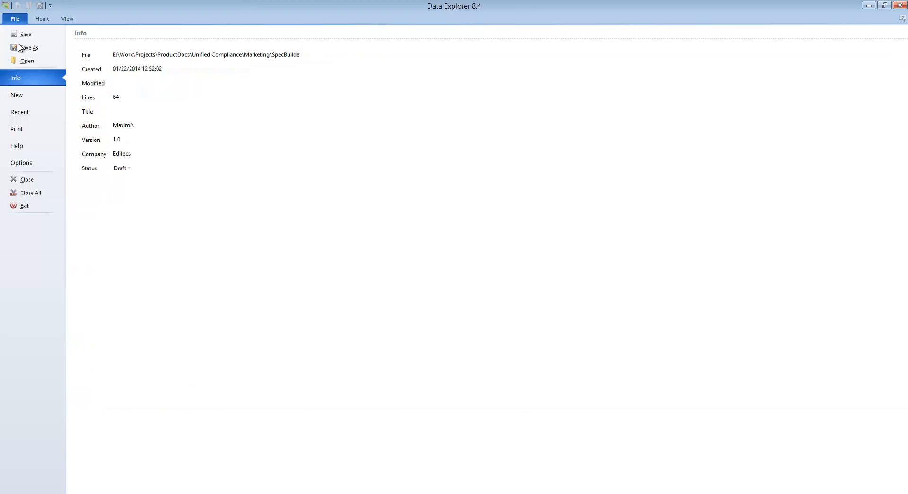
click(19, 51)
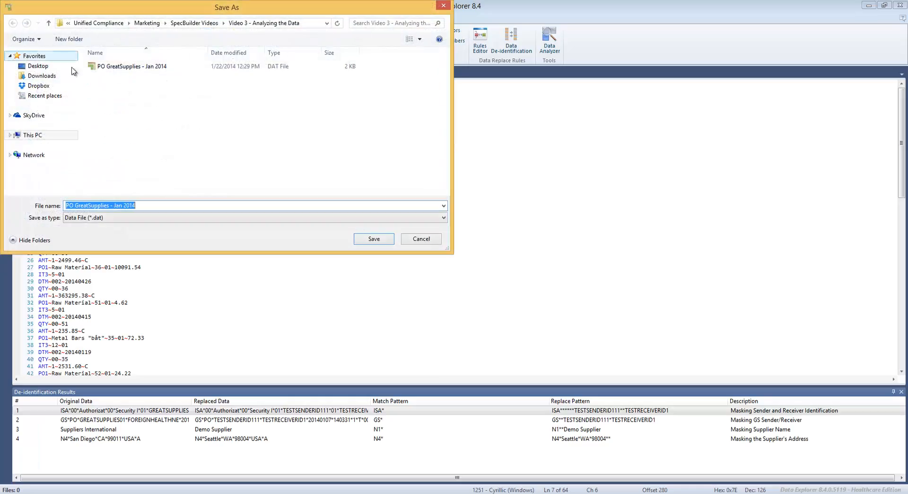
click(148, 206)
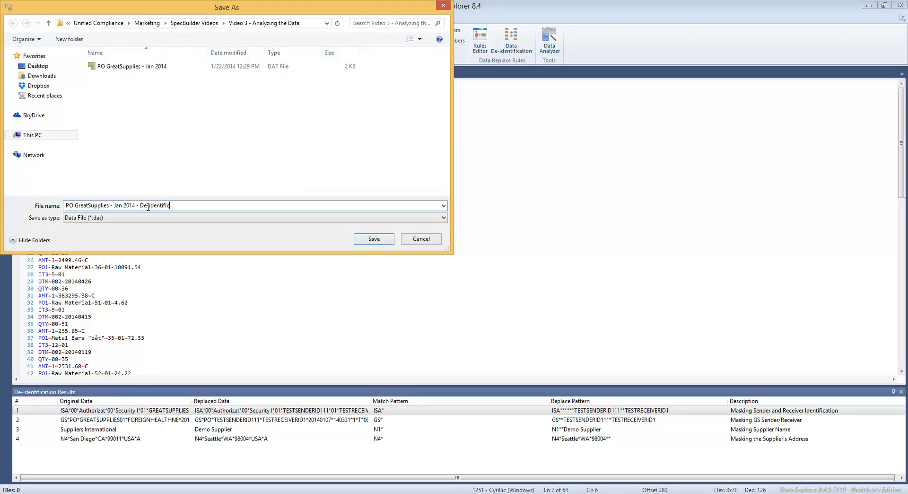
text(- De-identified)
key(Return)
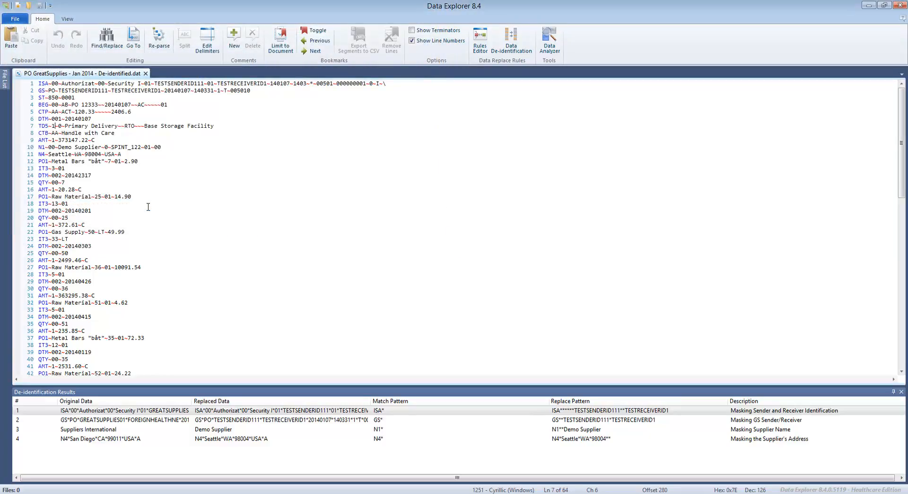
Step: Switch to SpecBuilder and launch the Data Comparator from its start page
click(148, 207)
click(271, 493)
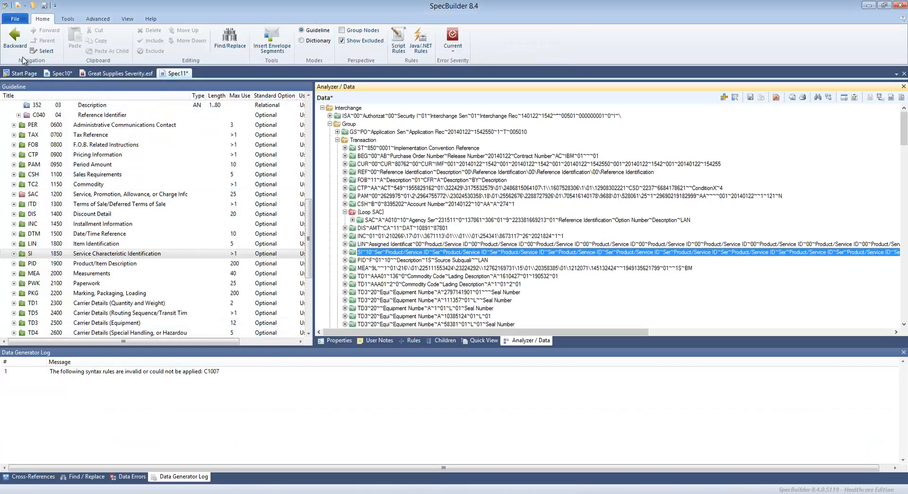
click(21, 73)
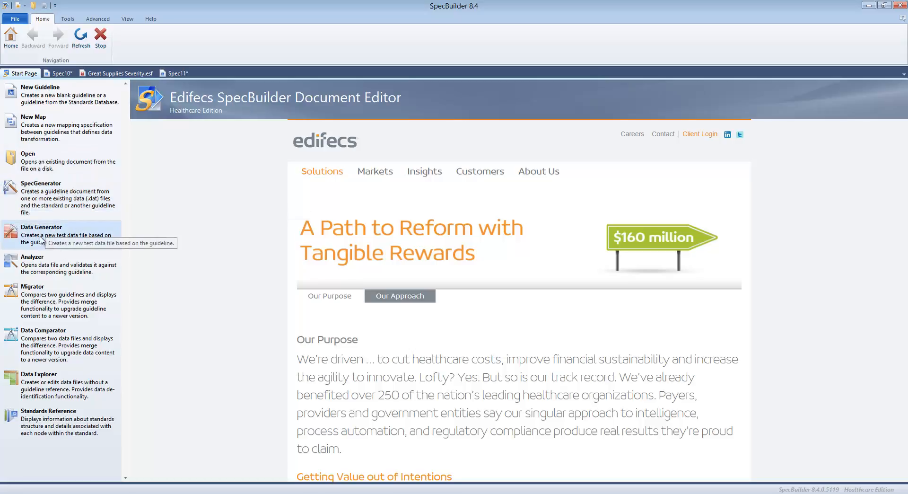
click(56, 352)
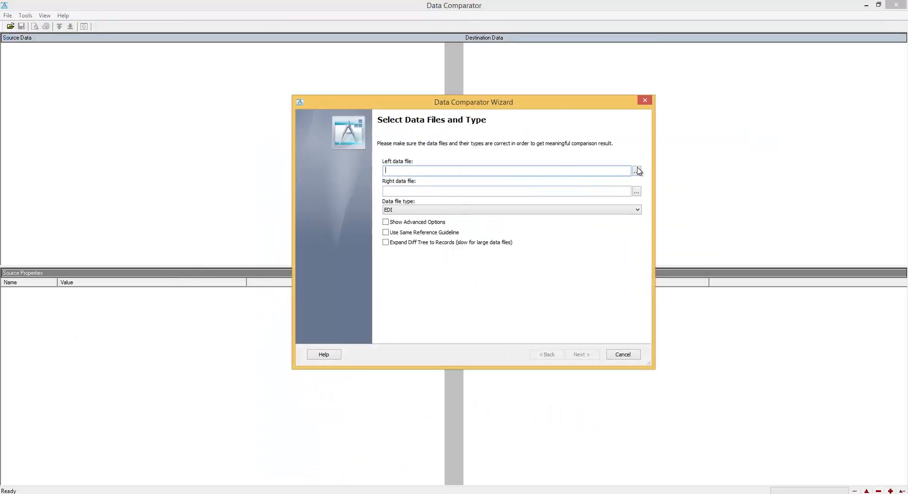
Step: Choose PO GreatSupplies - Jan 2014 as the left data file and PO GreatSupplies - Jan 2014 - De-identified as the right one
click(636, 171)
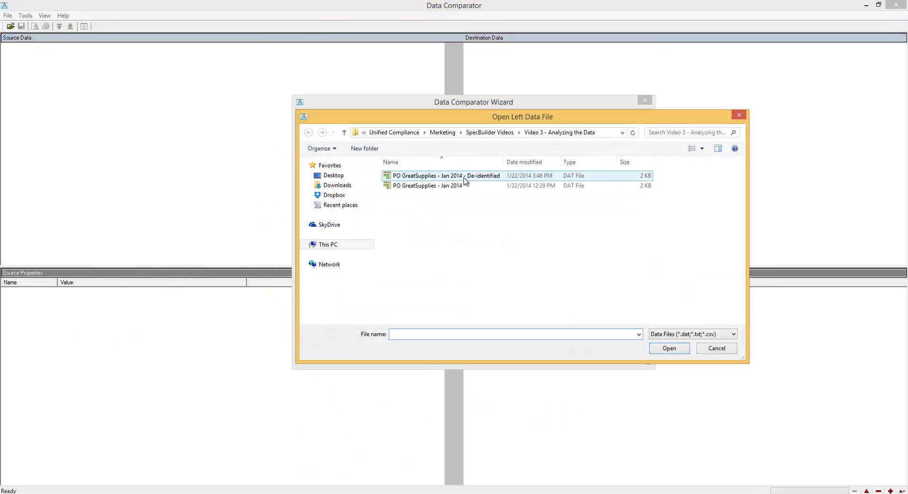
click(442, 187)
double_click(442, 187)
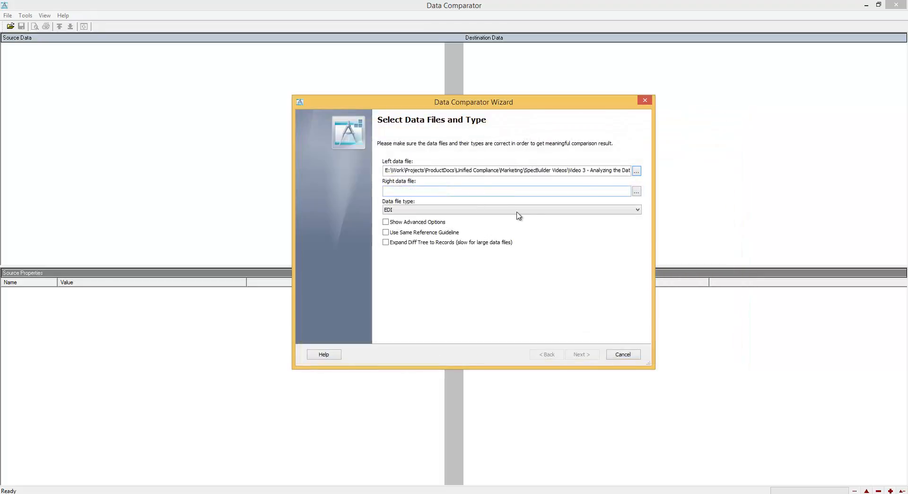
click(637, 193)
double_click(470, 175)
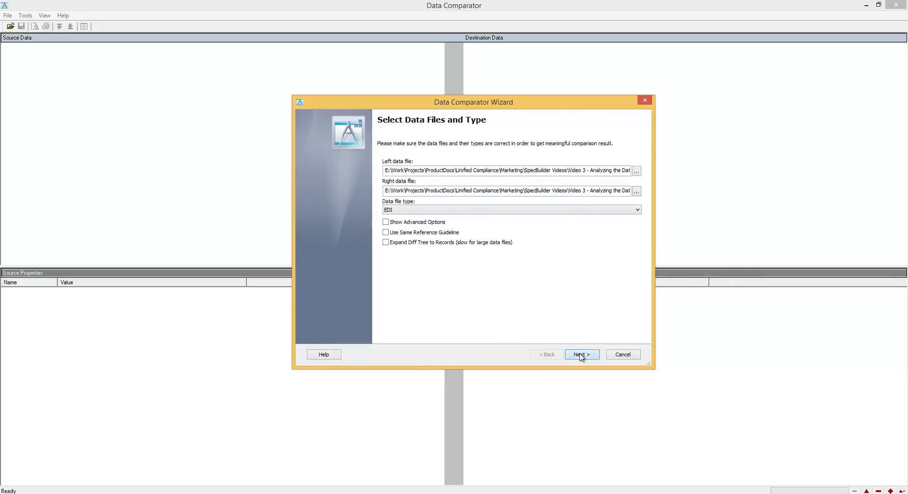
Step: Run the EDI comparison with the 850 - Purchase Order guideline from the database as reference for both files
click(580, 354)
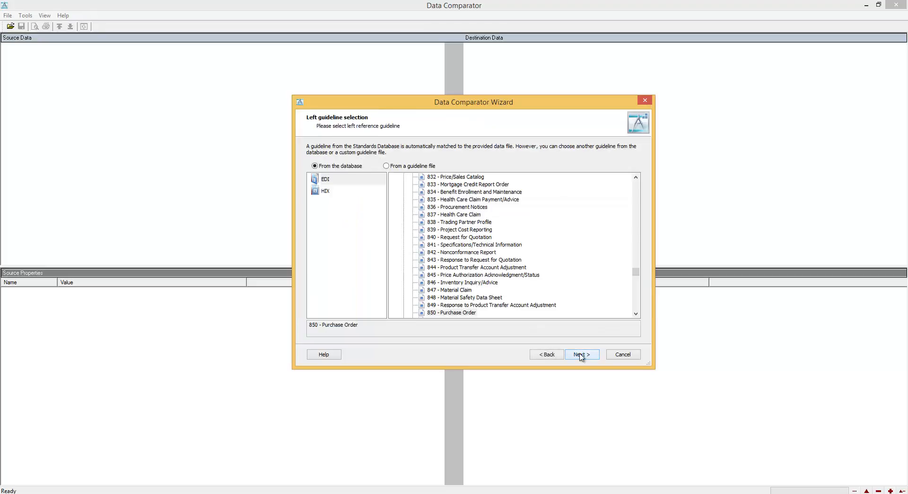
click(443, 312)
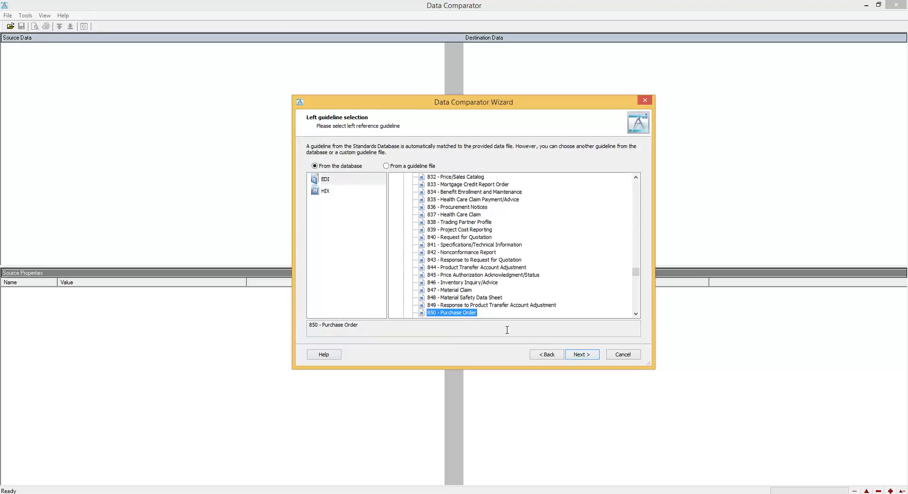
click(578, 356)
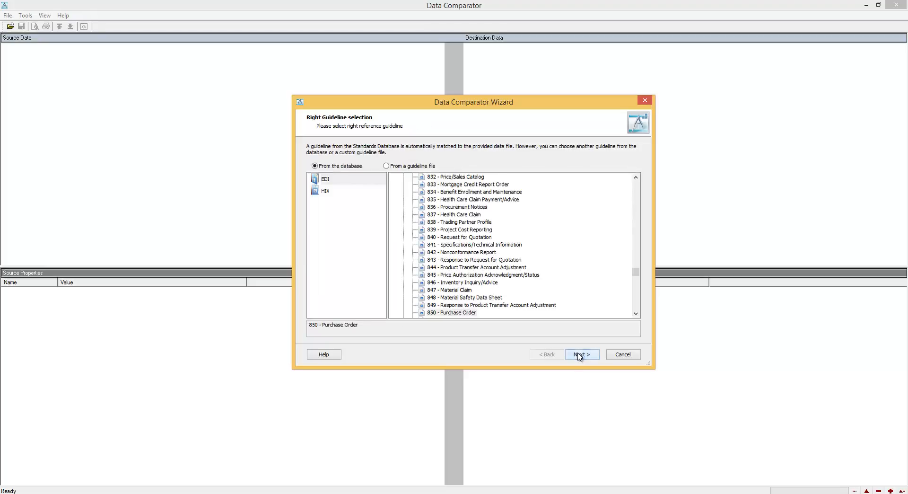
click(580, 356)
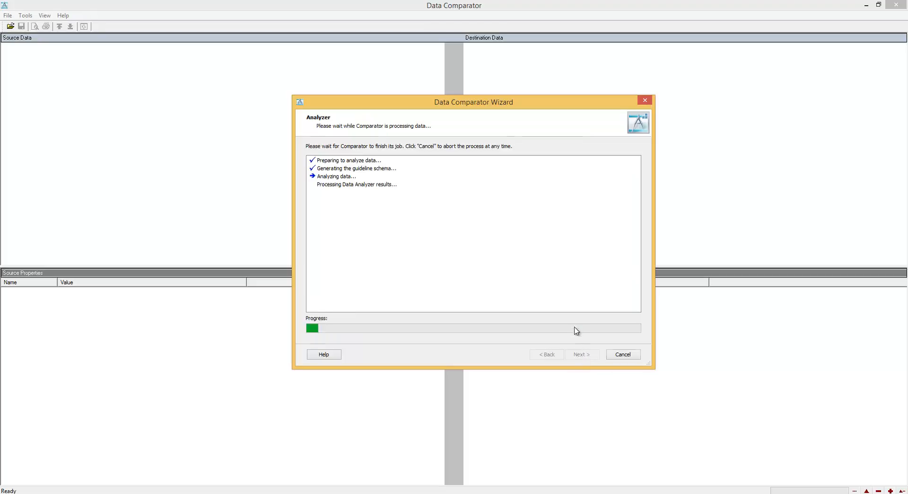
click(585, 354)
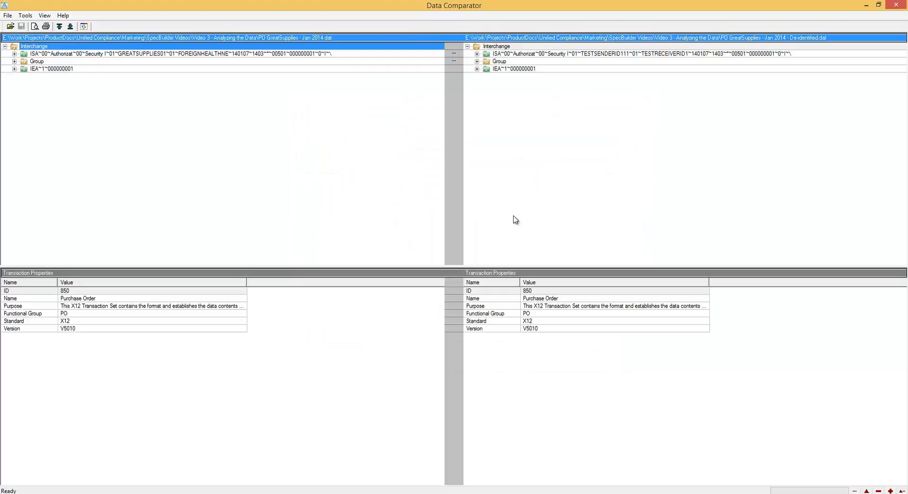
Step: Enlarge the comparison trees and compare the interchange sender ID within the ISA segment of both files
click(488, 268)
drag(488, 267, 482, 346)
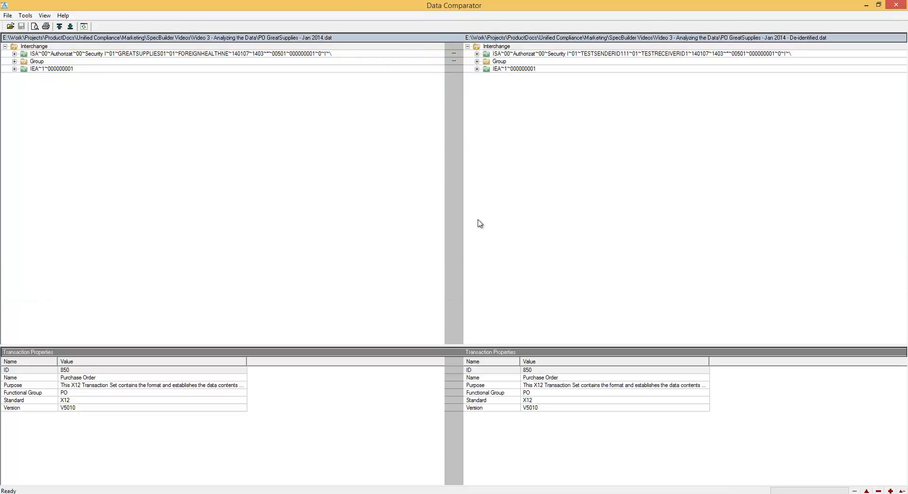
click(477, 54)
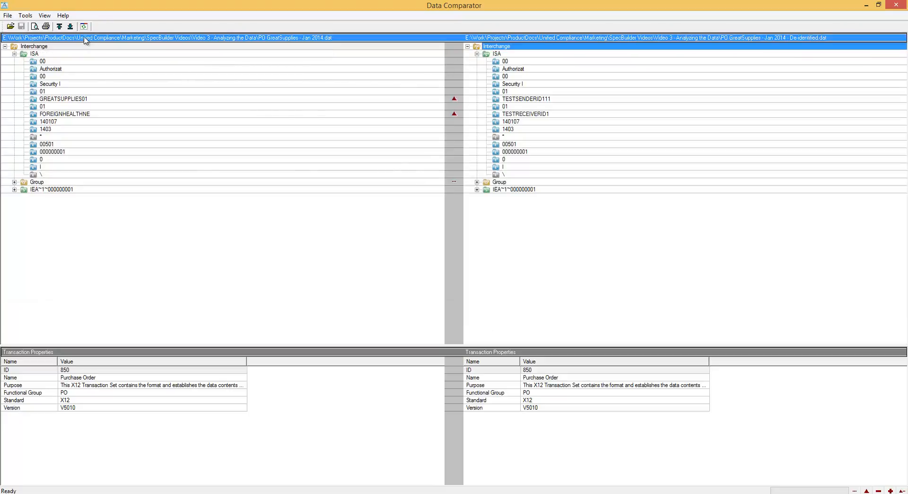
click(542, 100)
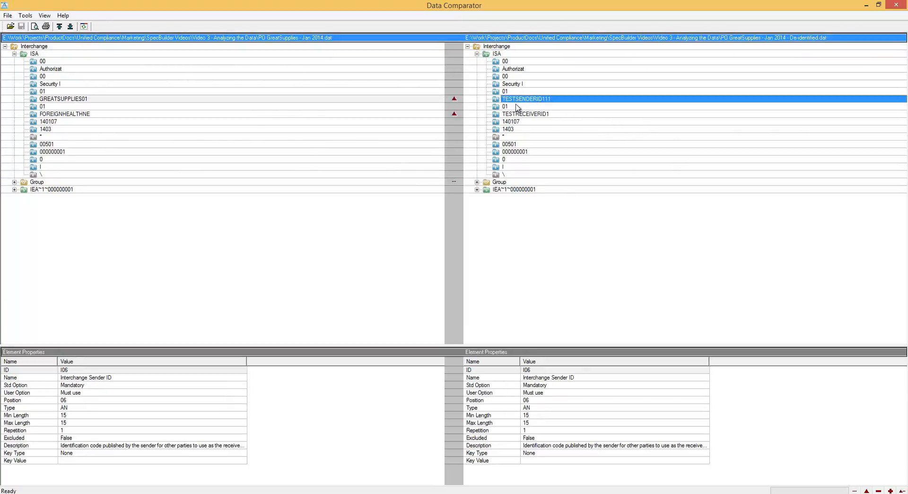
Step: Preview the printable report of differences between the original and de-identified files, then close it
click(35, 26)
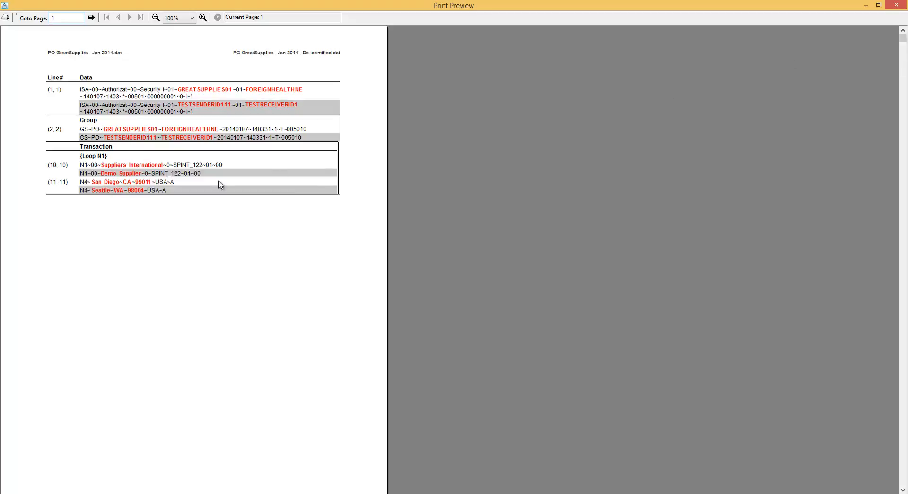
click(896, 5)
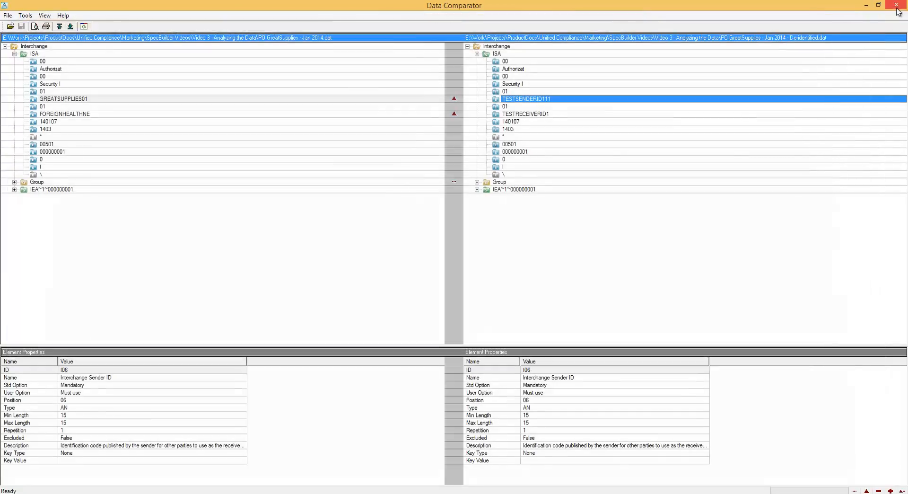
Step: Expand the group's transaction down to the N1 segment in Loop N1 and compare the supplier name
click(477, 182)
click(487, 197)
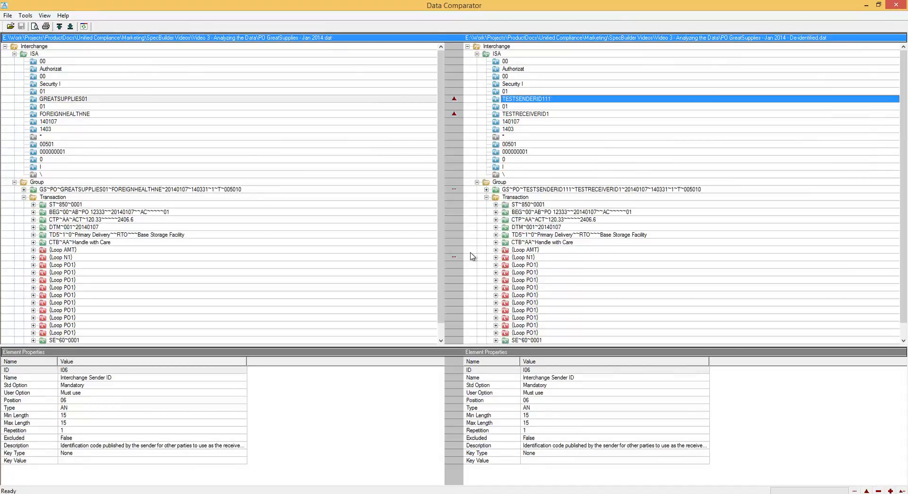
click(496, 258)
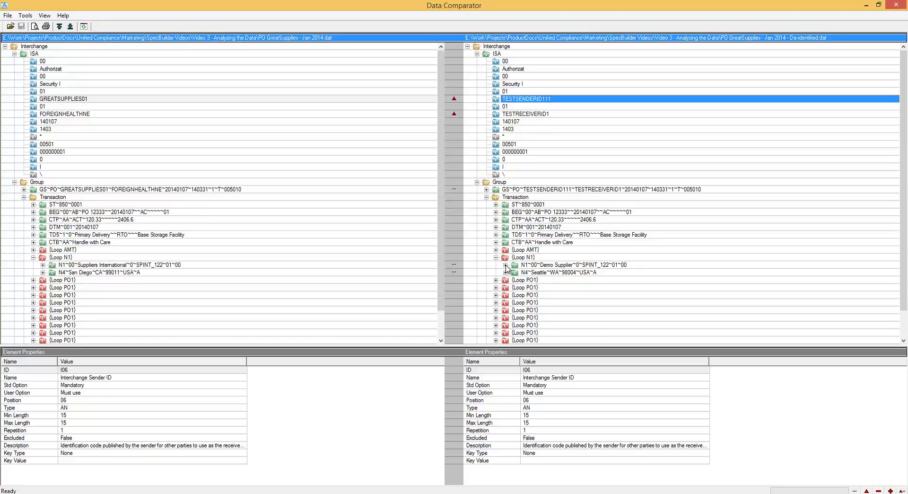
click(506, 265)
click(544, 280)
scroll(613, 280, down, 1)
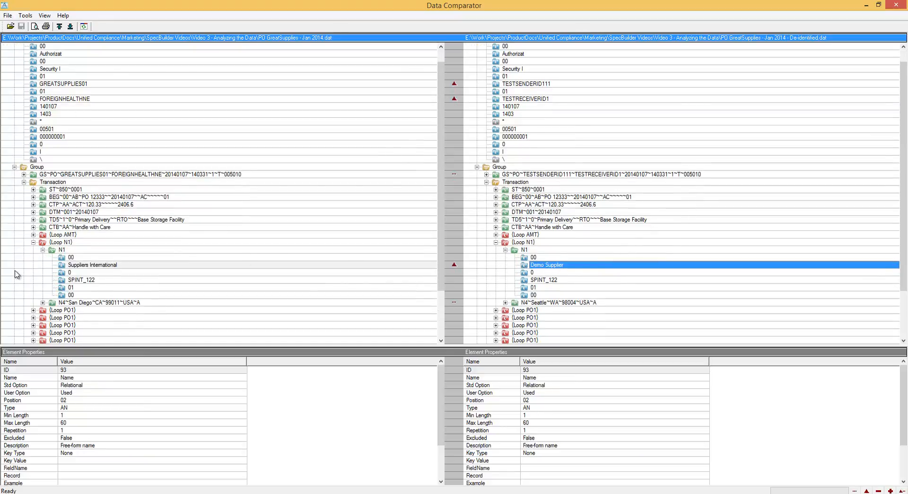
Step: Expand the N4 segment in Loop N1 and compare its state and postal code elements between the files
click(515, 303)
click(505, 303)
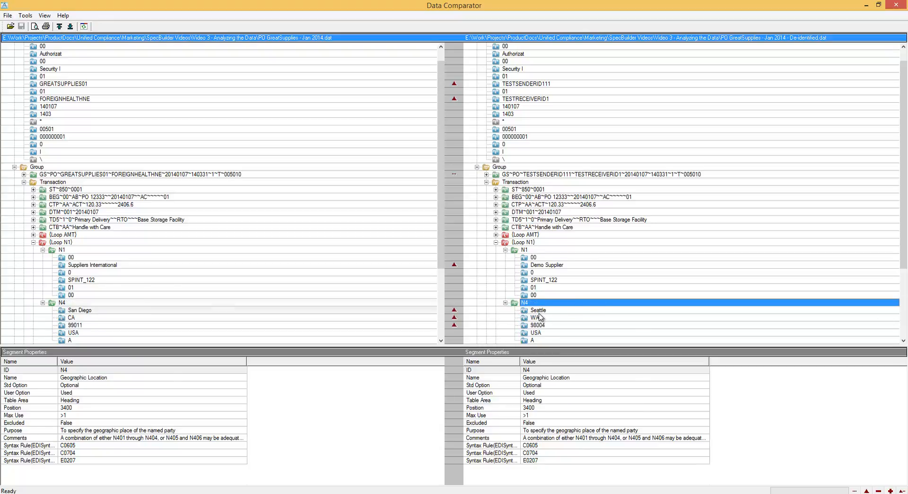
click(535, 317)
click(540, 326)
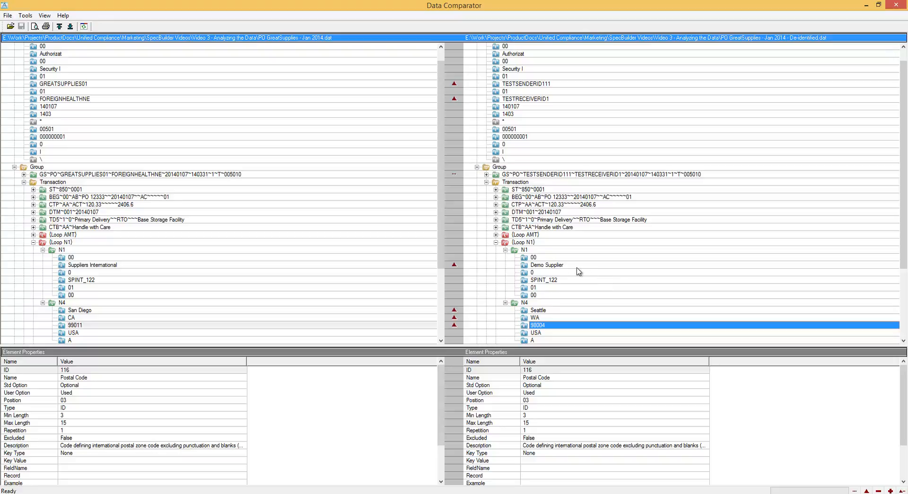
Step: Inspect the properties of Loop N1, the Transaction node and the supplier name element in the de-identified file
click(531, 242)
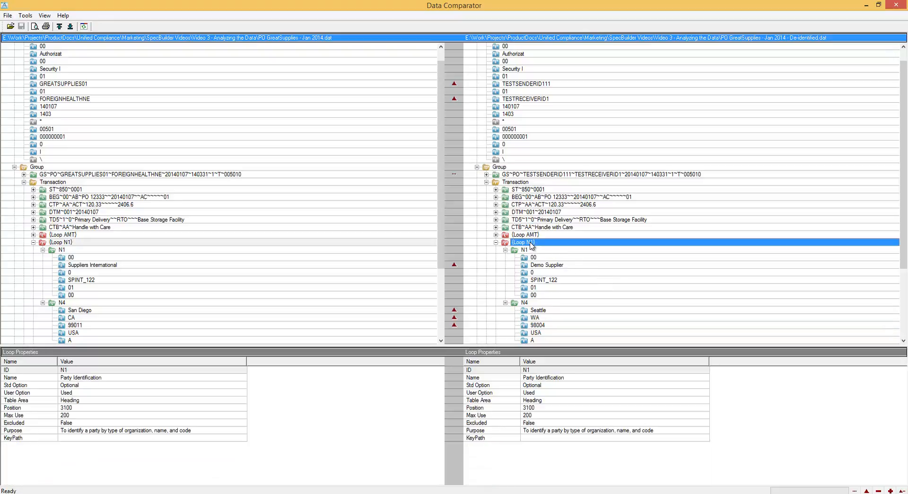
click(515, 183)
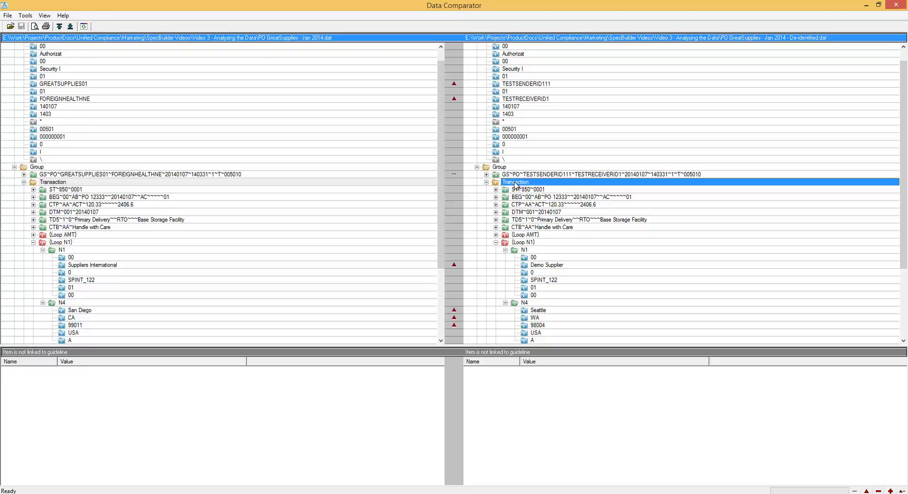
click(537, 266)
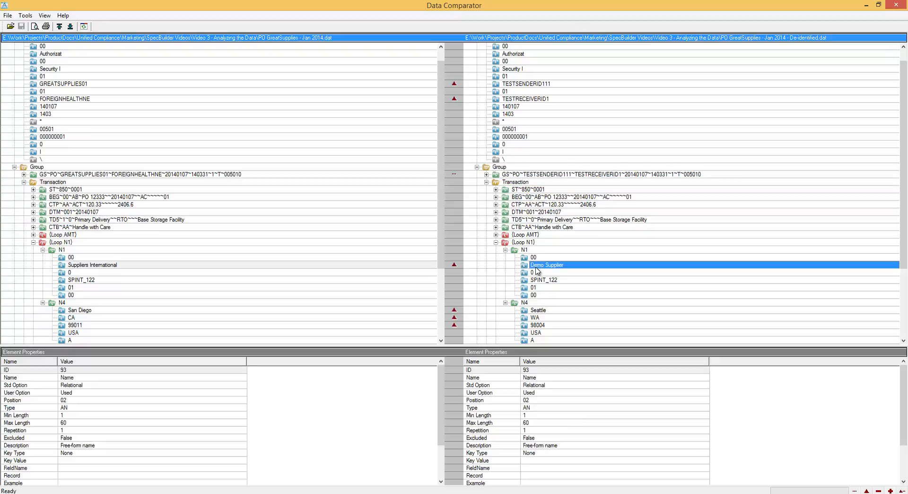